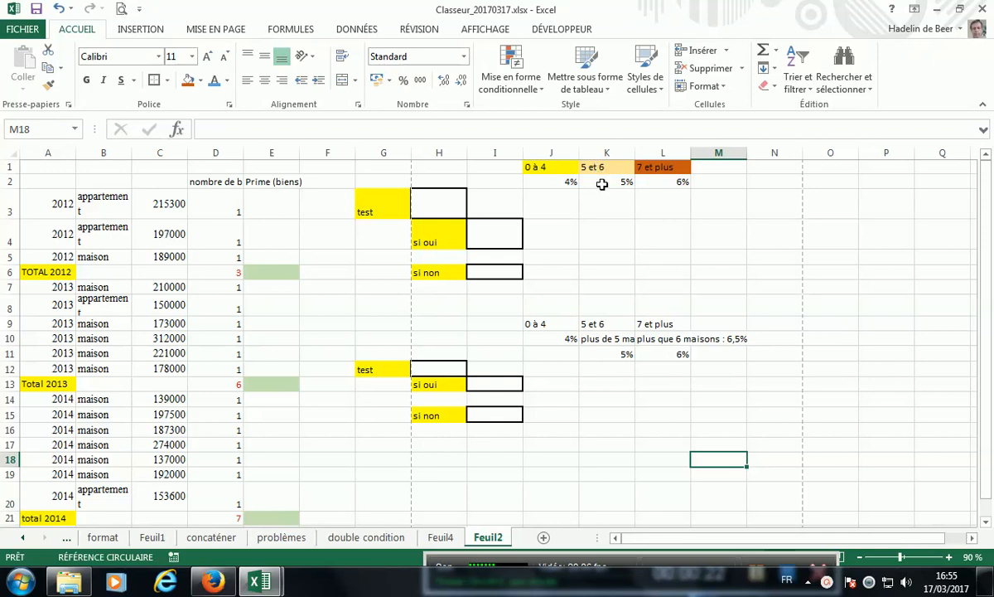
{"action": "left_click", "coordinate": [603, 184]}
{"action": "left_click", "coordinate": [659, 166]}
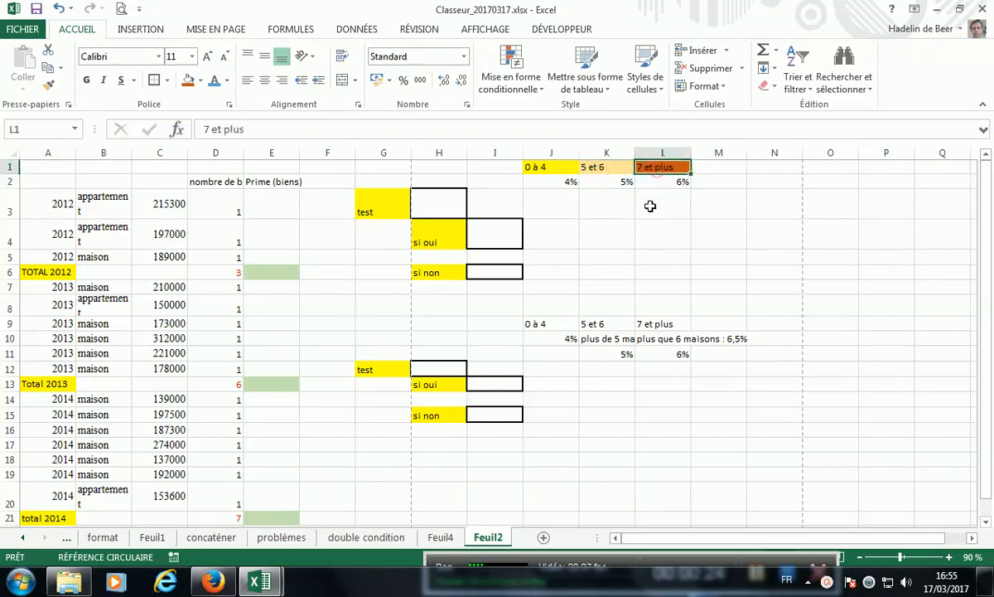
{"action": "left_click", "coordinate": [667, 184]}
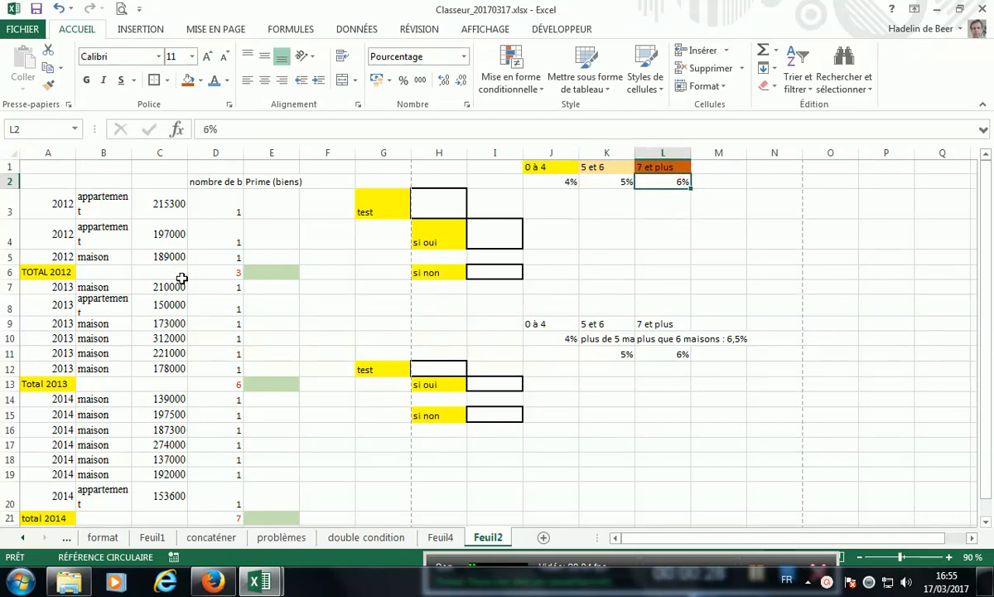
{"action": "left_click", "coordinate": [229, 276]}
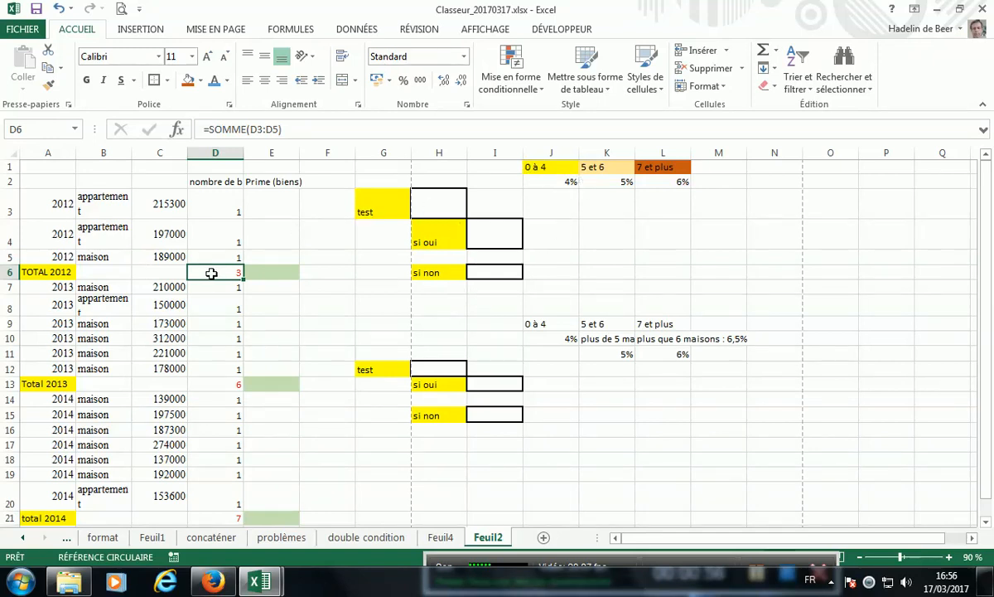
Enter the condition "total<5" in cell H3 beside the upper "test" label.
{"action": "left_click", "coordinate": [435, 211]}
{"action": "type", "text": "to"}
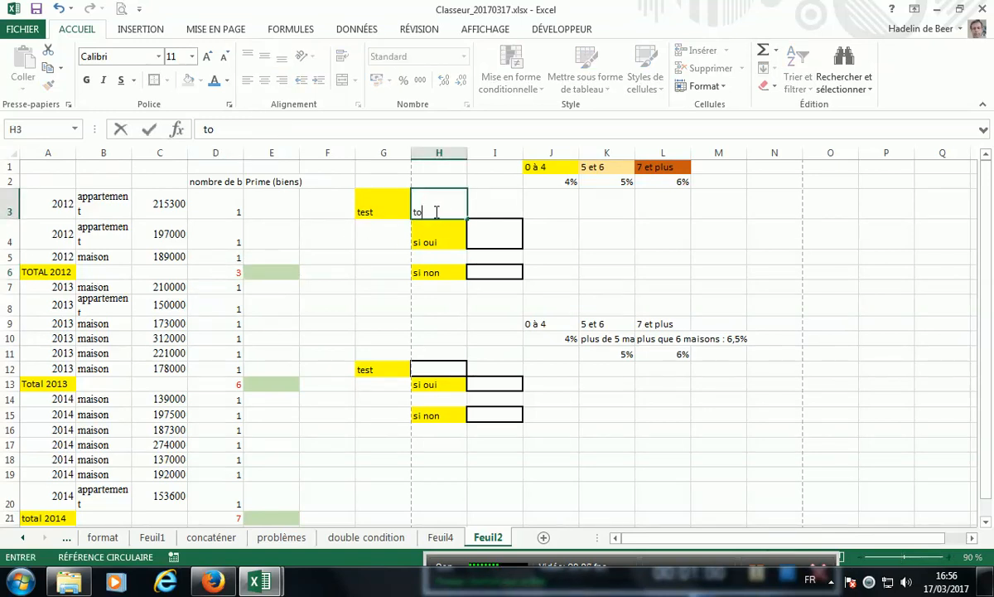
{"action": "type", "text": "tal"}
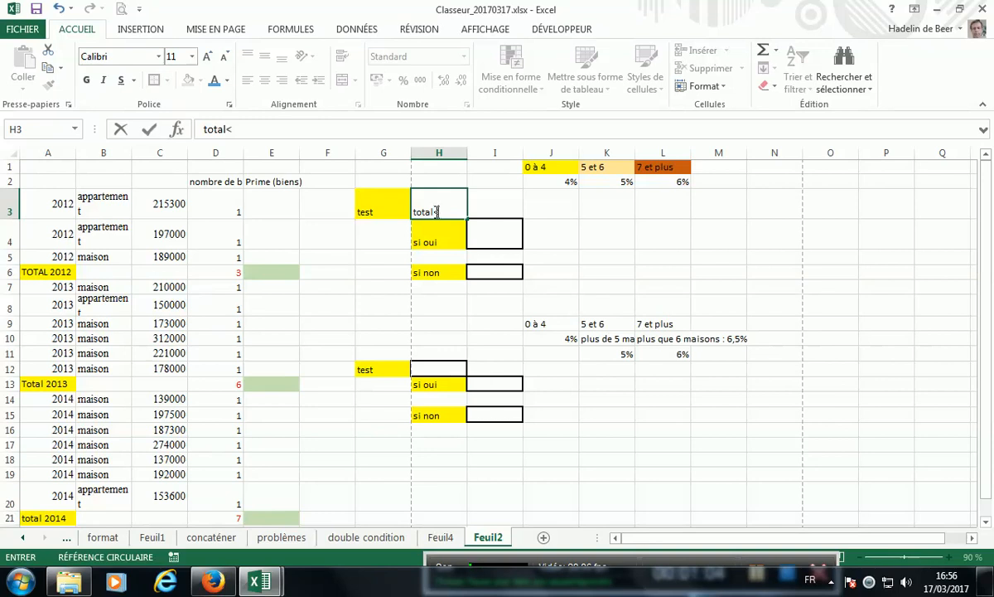
{"action": "type", "text": "<5"}
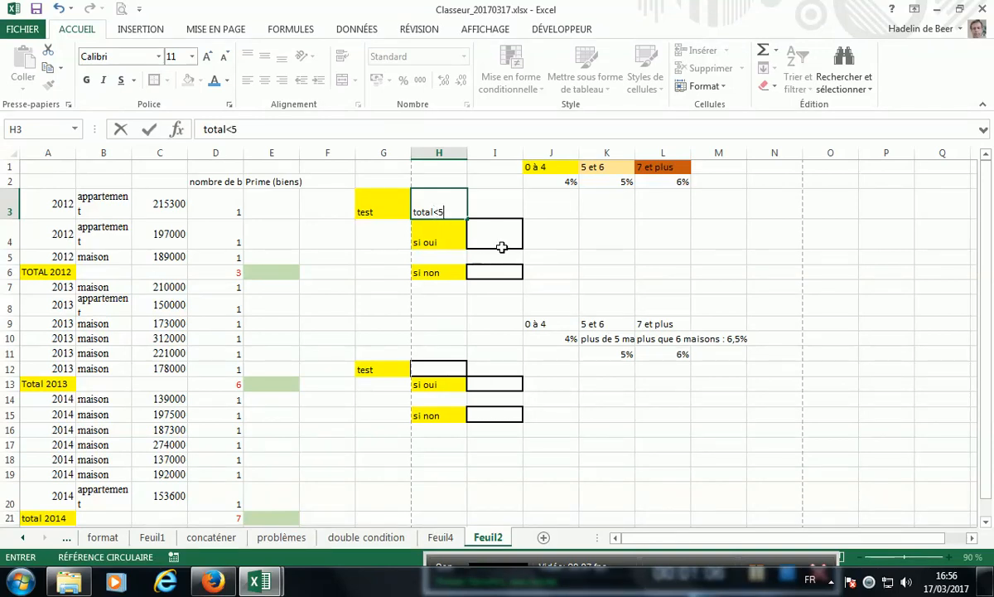
{"action": "left_click", "coordinate": [589, 245]}
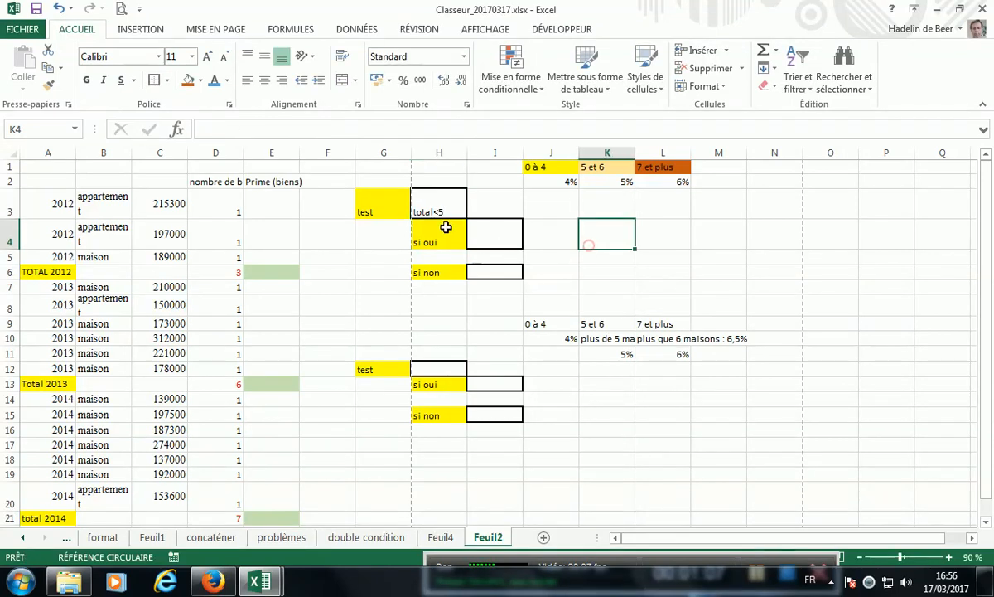
Colour only the word "total" red within the condition in cell H3.
{"action": "left_click", "coordinate": [413, 200]}
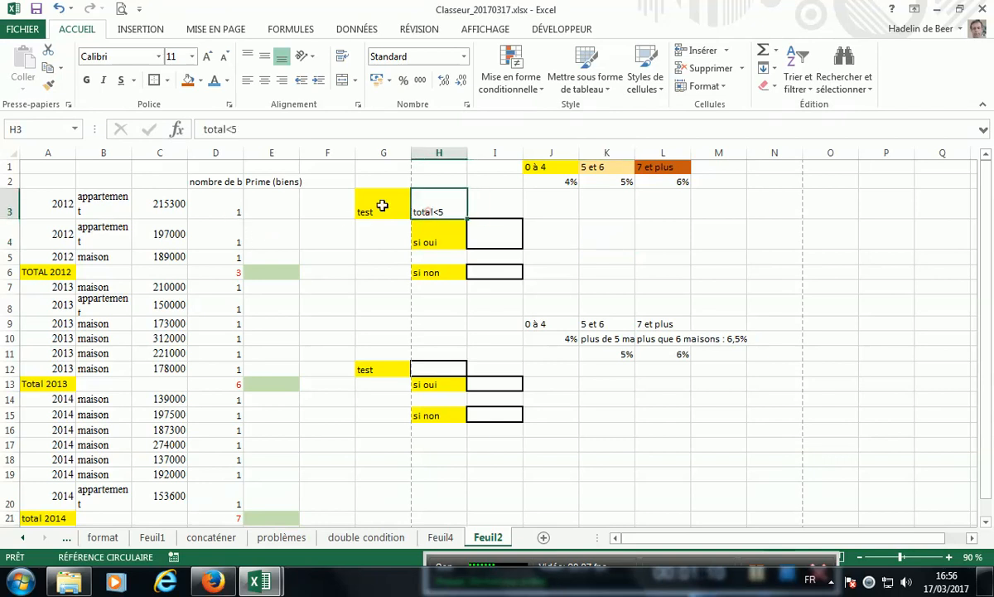
{"action": "double_click", "coordinate": [212, 129]}
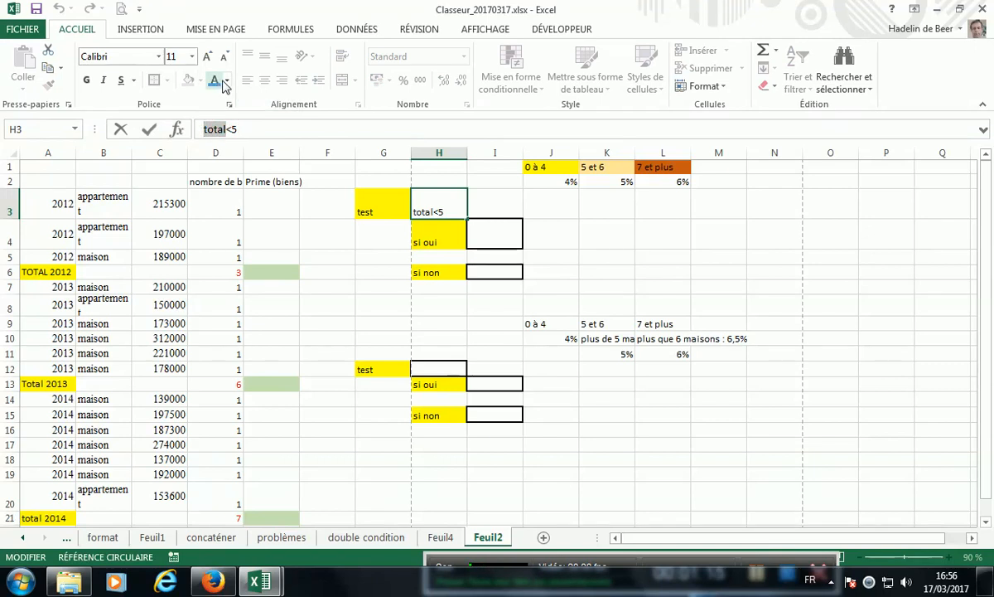
{"action": "left_click", "coordinate": [227, 80]}
{"action": "left_click", "coordinate": [227, 221]}
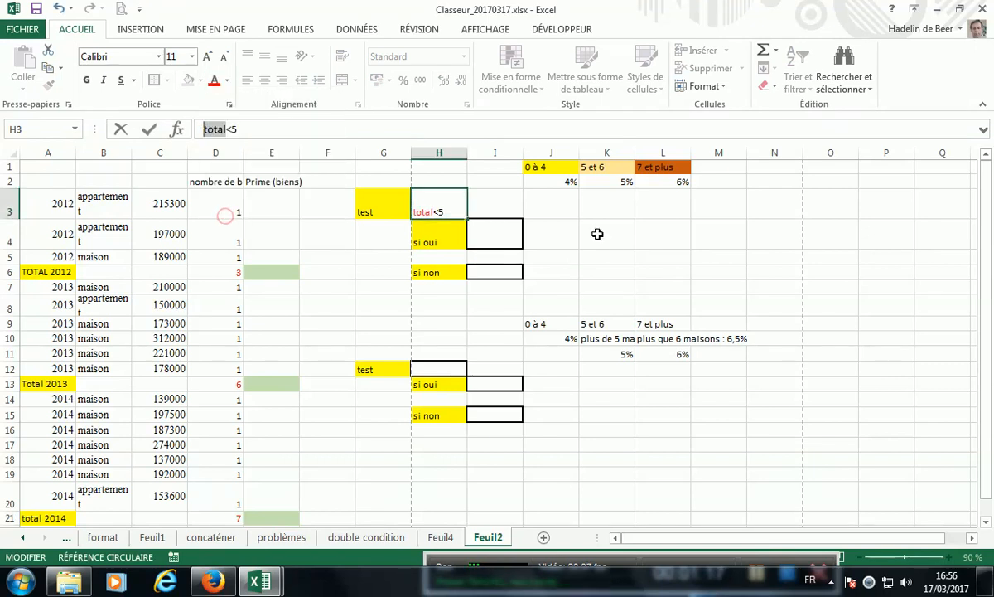
{"action": "left_click", "coordinate": [596, 233]}
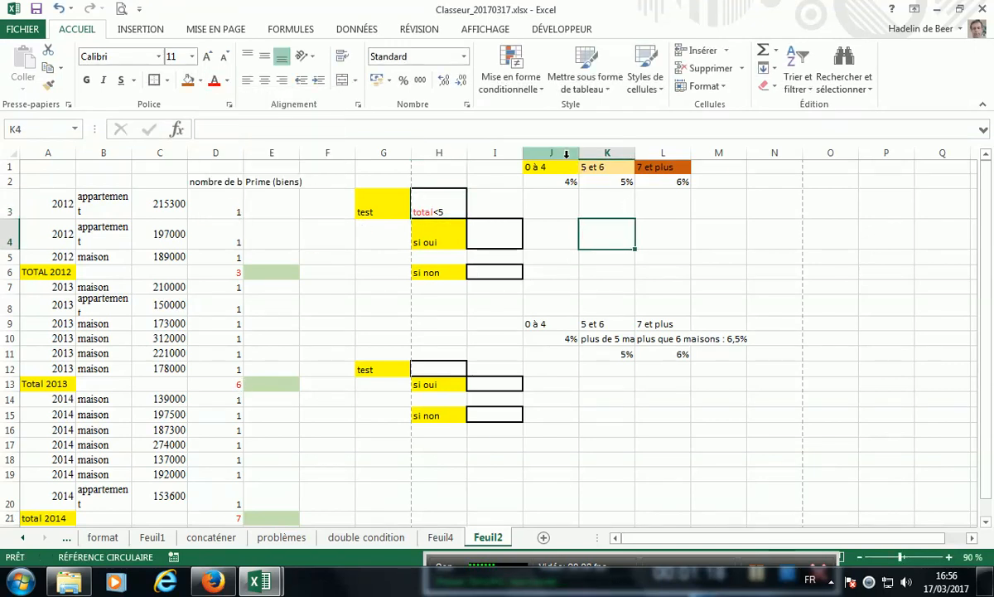
Enter "prime 4%" in cell I4 as the "si oui" outcome of the upper test.
{"action": "left_click", "coordinate": [492, 236]}
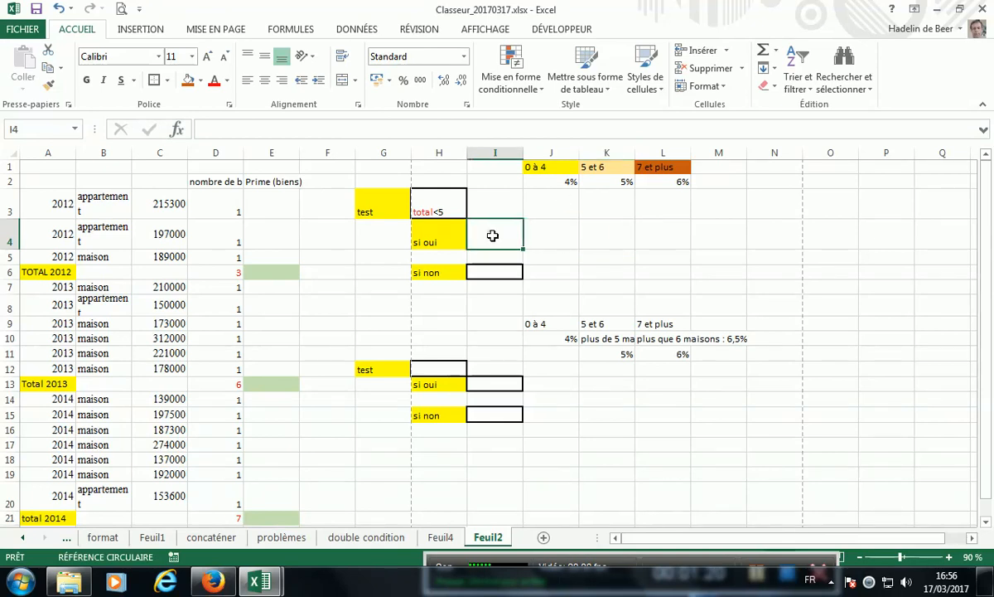
{"action": "type", "text": "p"}
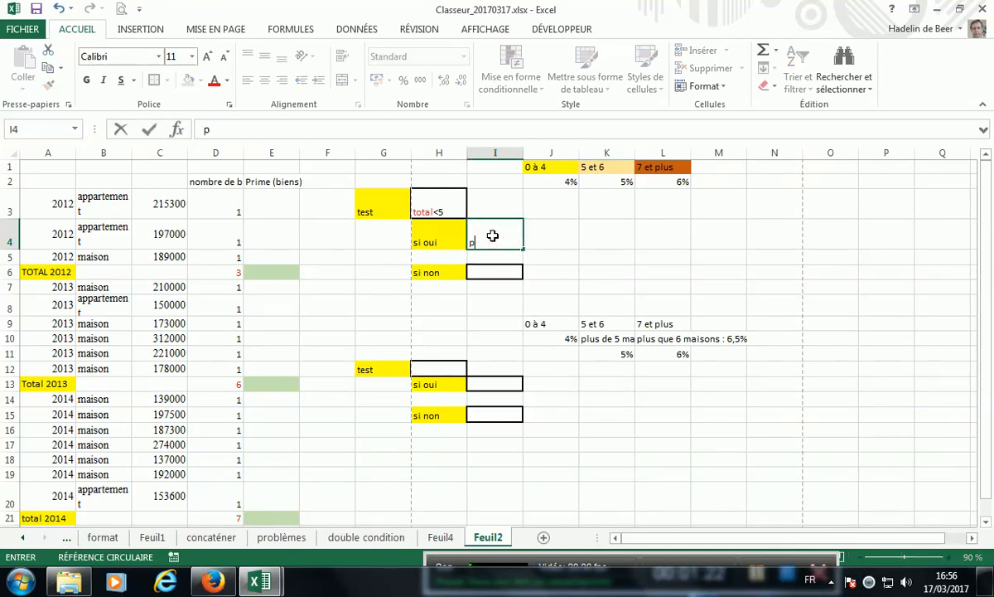
{"action": "type", "text": "rime 4"}
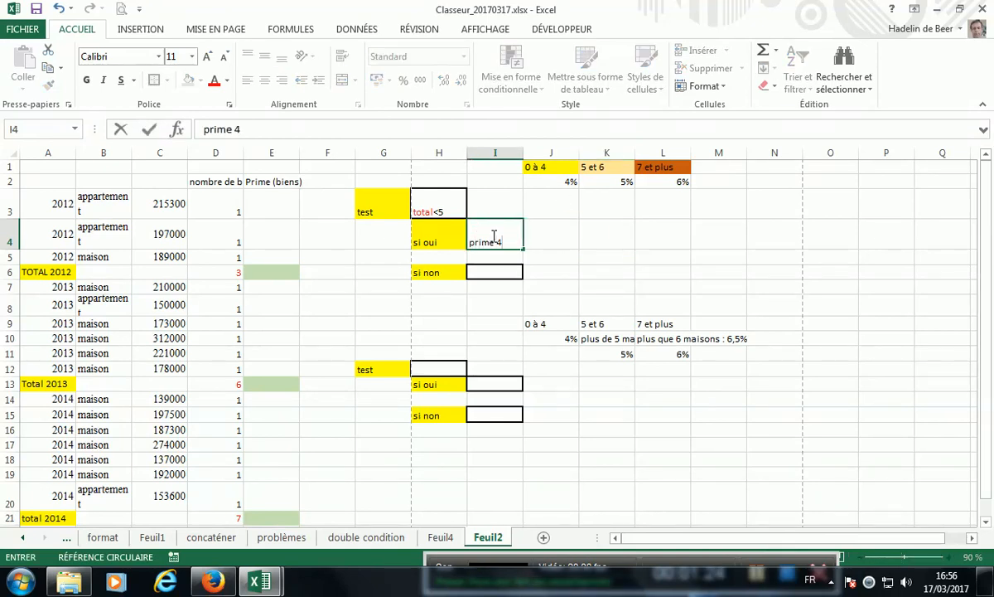
{"action": "type", "text": "%"}
{"action": "left_click", "coordinate": [549, 254]}
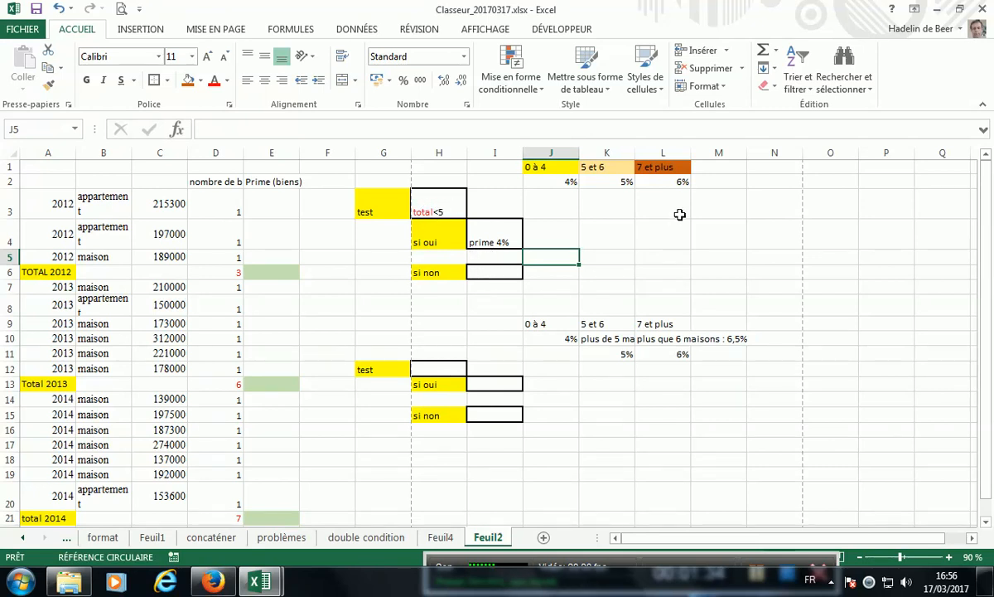
Enter "test" in cell I6 beside "si non" and fill that cell with light orange.
{"action": "left_click", "coordinate": [498, 272]}
{"action": "type", "text": "test"}
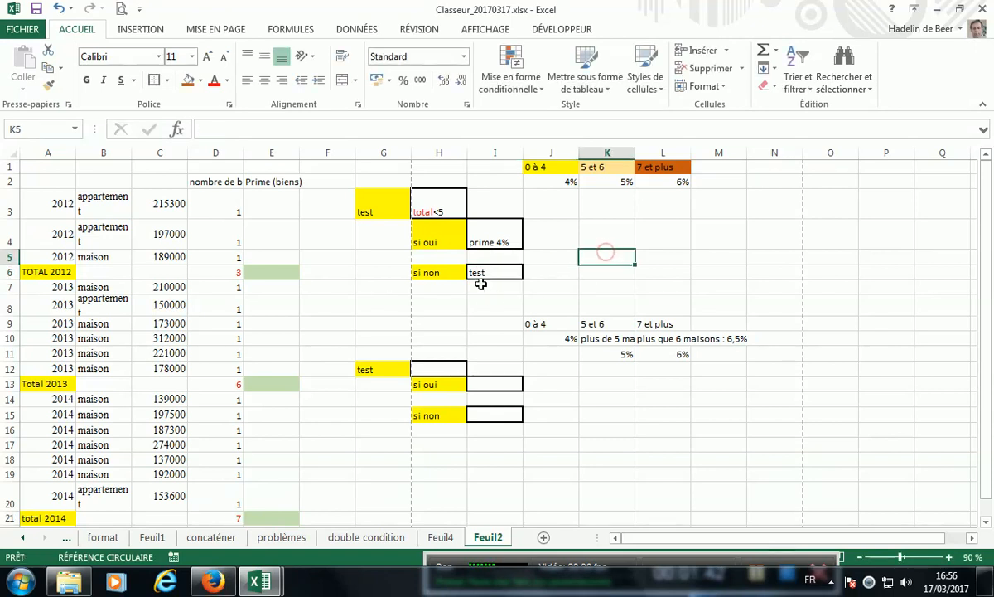
{"action": "left_click", "coordinate": [479, 272]}
{"action": "left_click", "coordinate": [200, 80]}
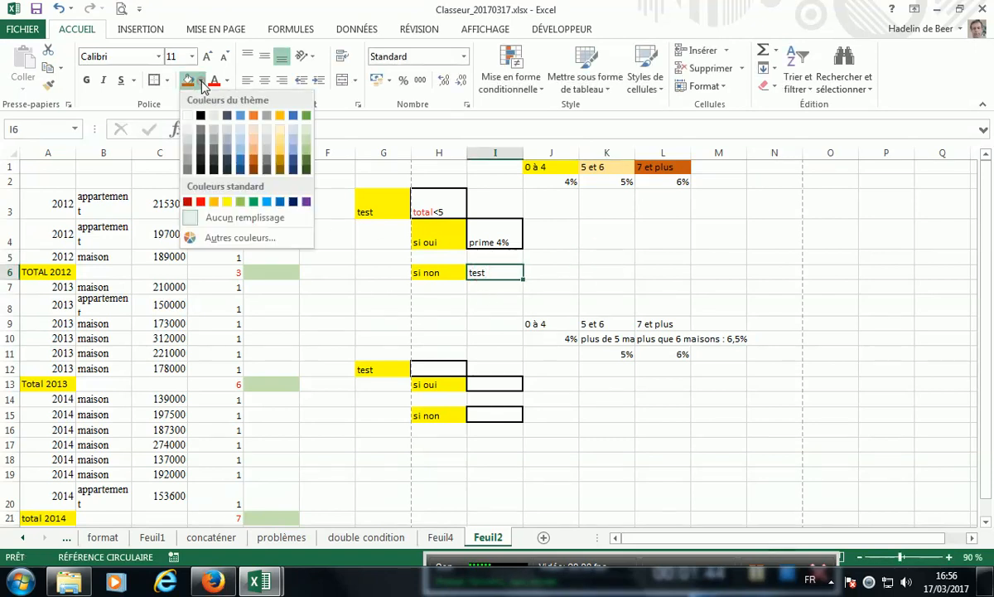
{"action": "left_click", "coordinate": [253, 144]}
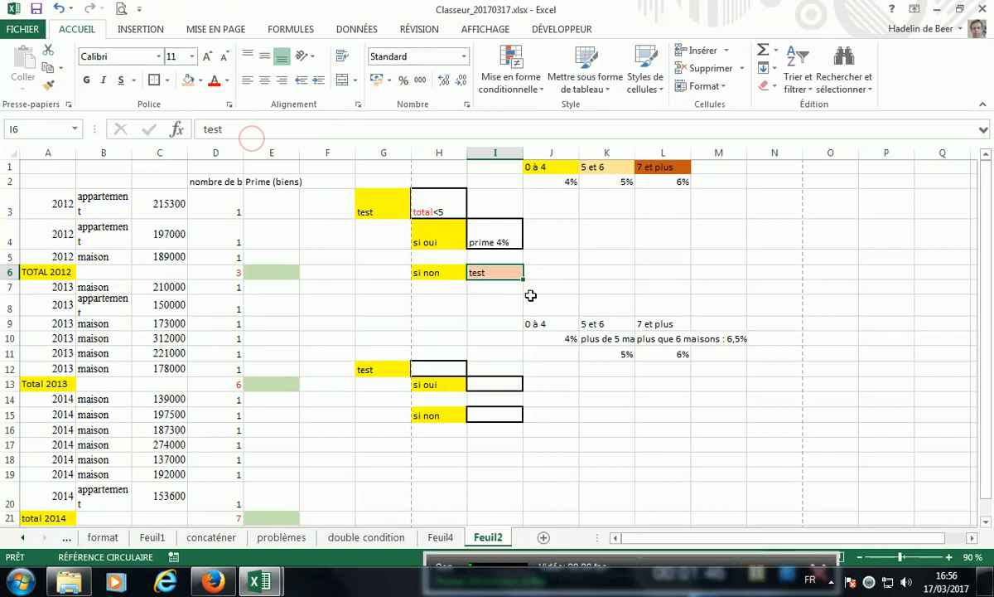
Add the labels "si oui" in cell J7 and "si non" in cell J8 for the nested test.
{"action": "left_click", "coordinate": [540, 289]}
{"action": "type", "text": "si oui"}
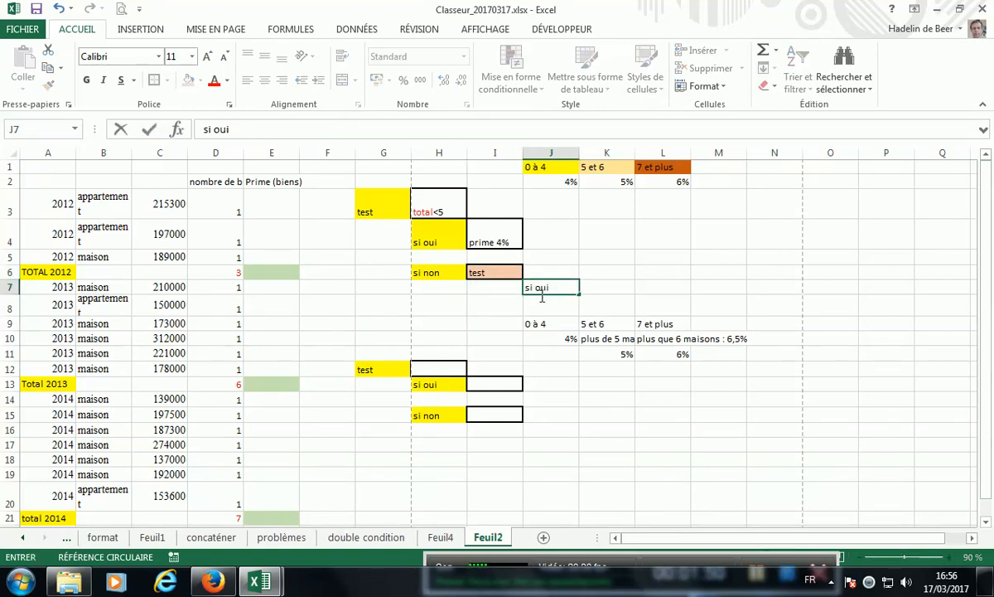
{"action": "key", "text": "Return"}
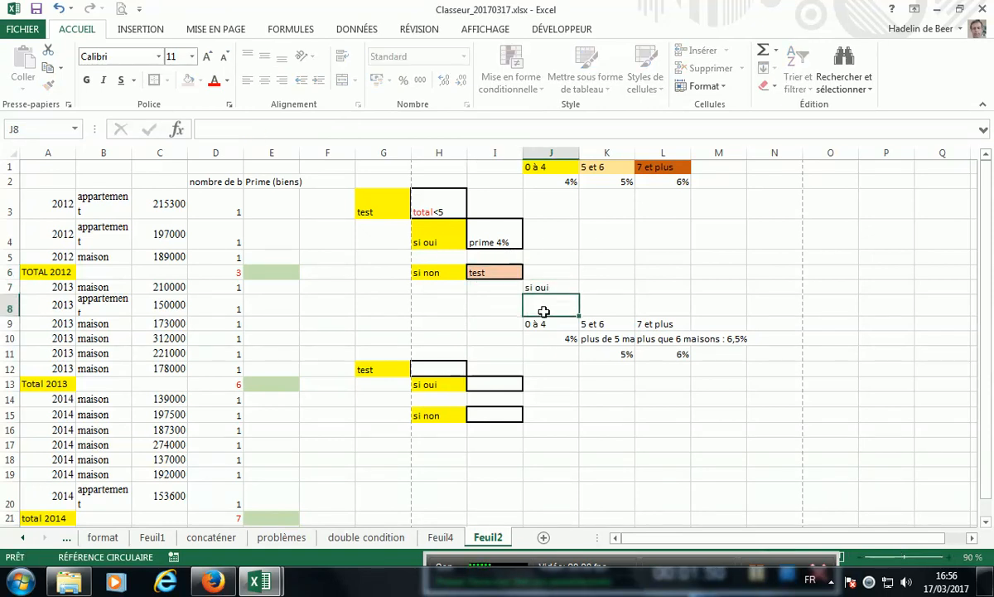
{"action": "type", "text": "si n"}
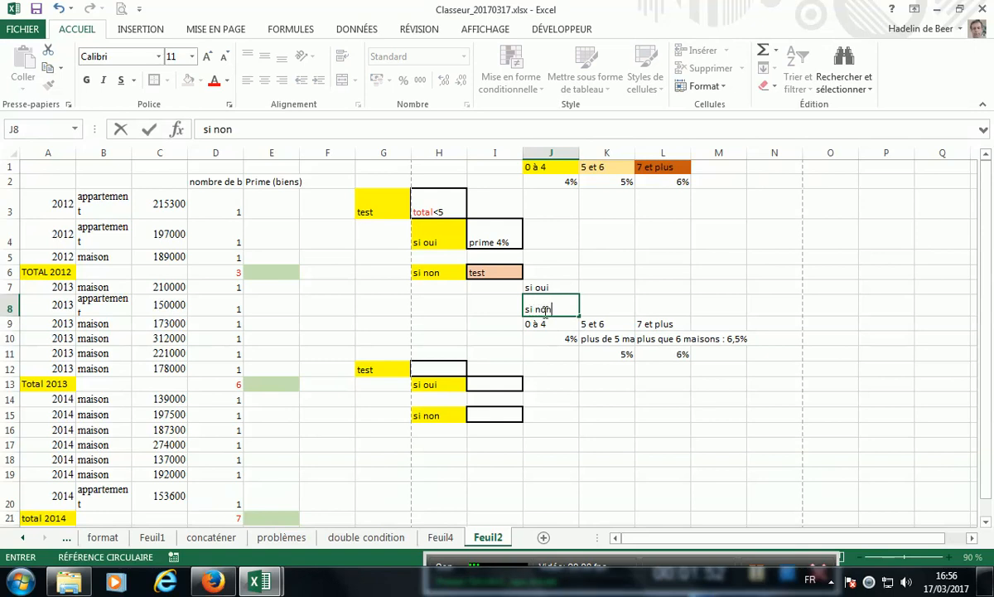
{"action": "type", "text": "on"}
Fill the nested test's labels in cells J7 and J8 with the same light orange as I6.
{"action": "left_click", "coordinate": [534, 287]}
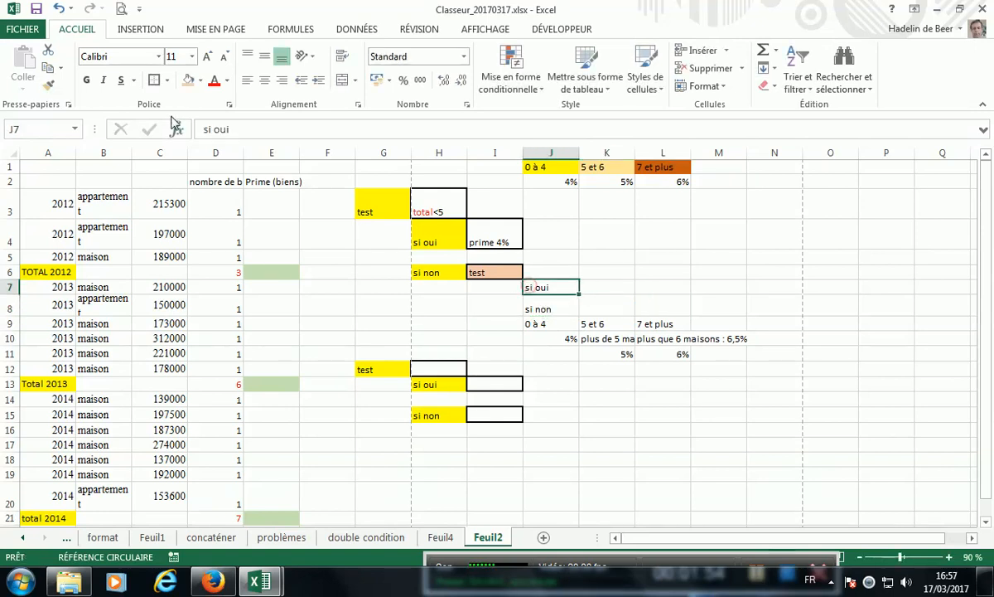
{"action": "left_click", "coordinate": [188, 80]}
{"action": "left_click", "coordinate": [535, 307]}
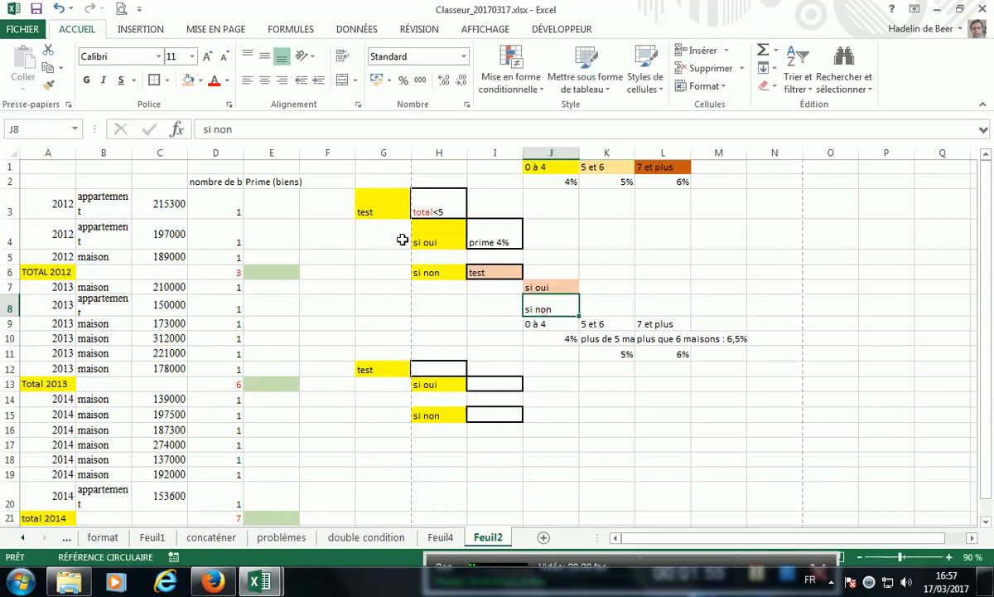
{"action": "left_click", "coordinate": [188, 79]}
Put a thick outline border around each of the empty cells J6, K7 and K8.
{"action": "left_click", "coordinate": [543, 272]}
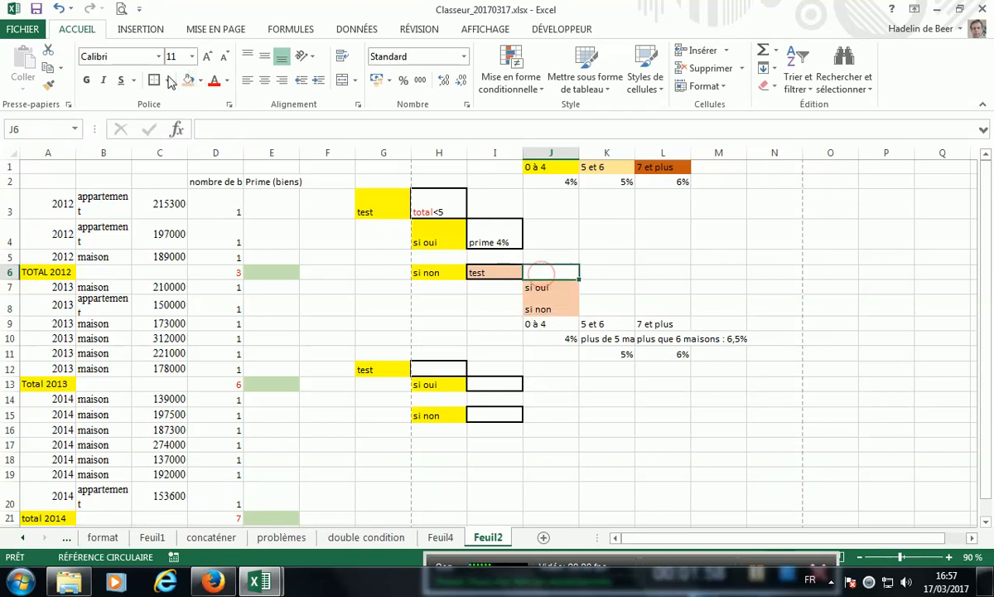
{"action": "left_click", "coordinate": [609, 287]}
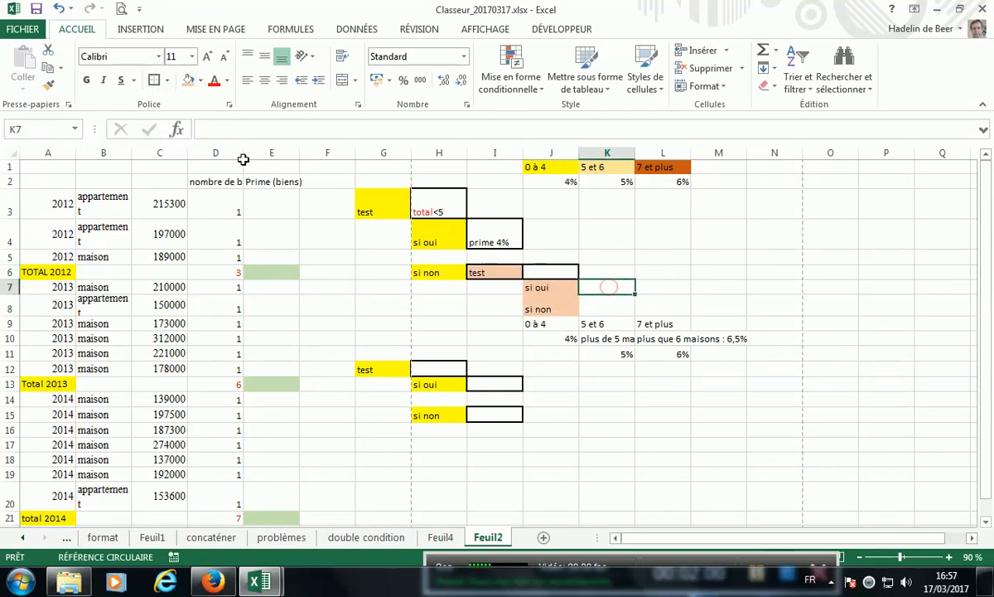
{"action": "left_click", "coordinate": [154, 80]}
{"action": "left_click", "coordinate": [610, 306]}
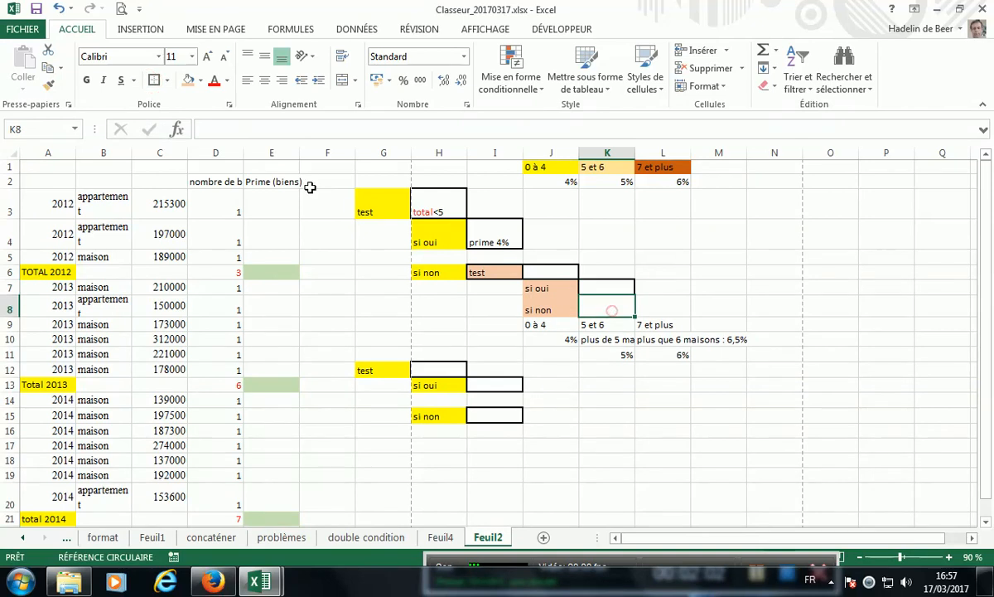
{"action": "left_click", "coordinate": [154, 80]}
{"action": "left_click", "coordinate": [701, 285]}
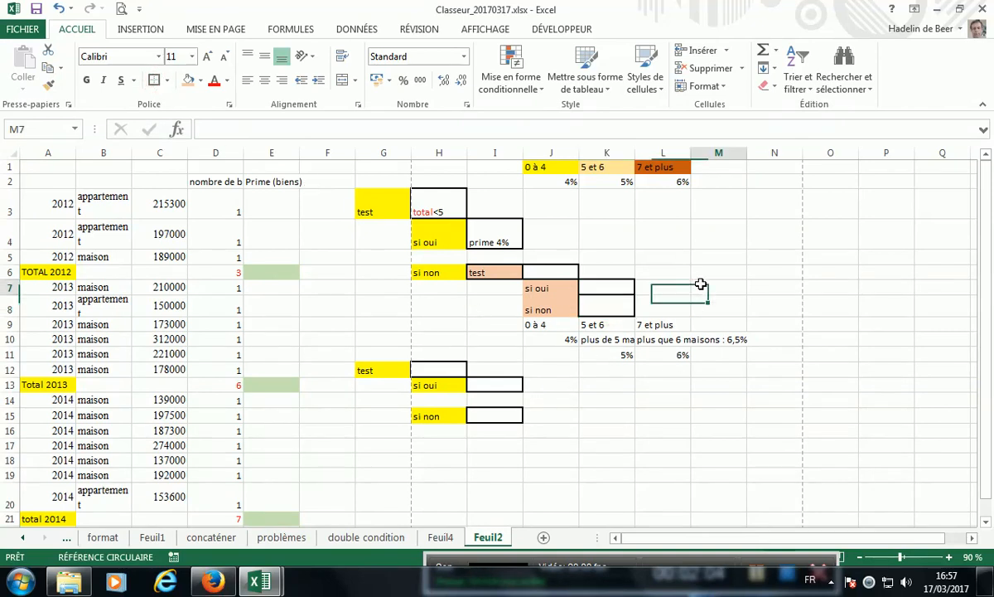
Enter the nested test's condition "total>7" in cell J6.
{"action": "left_click", "coordinate": [553, 276]}
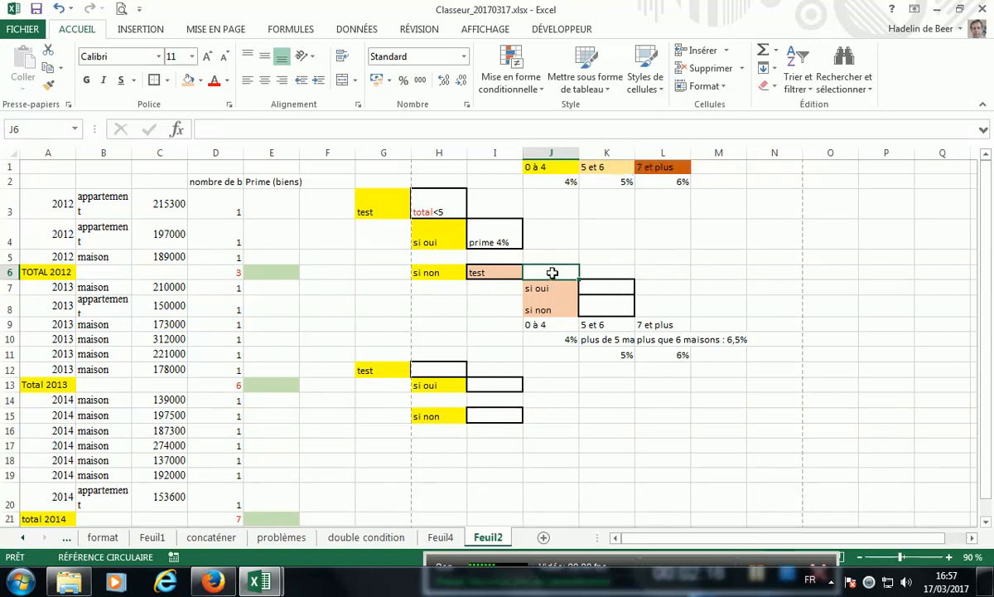
{"action": "type", "text": "t"}
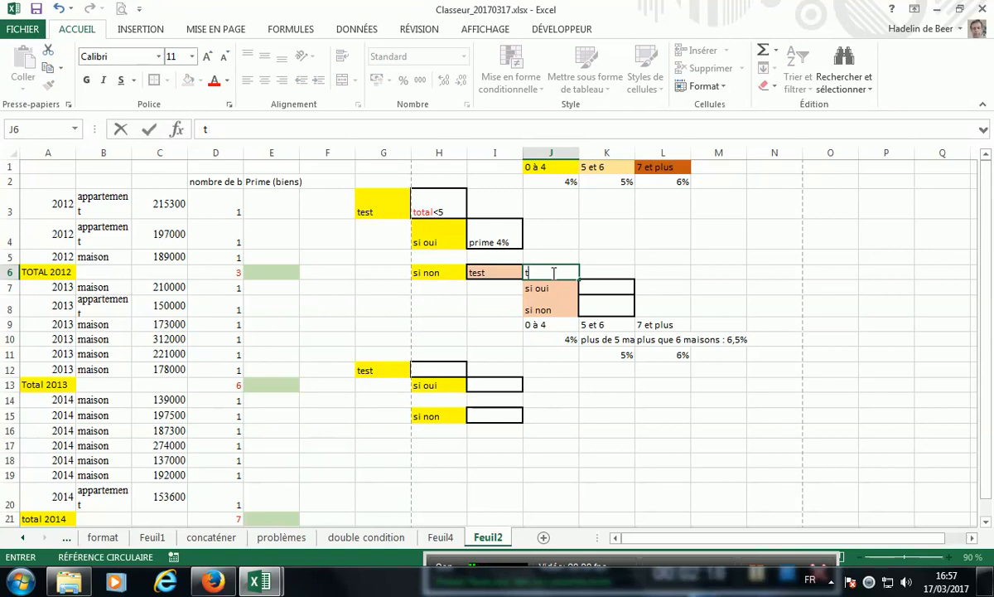
{"action": "type", "text": "iotazl"}
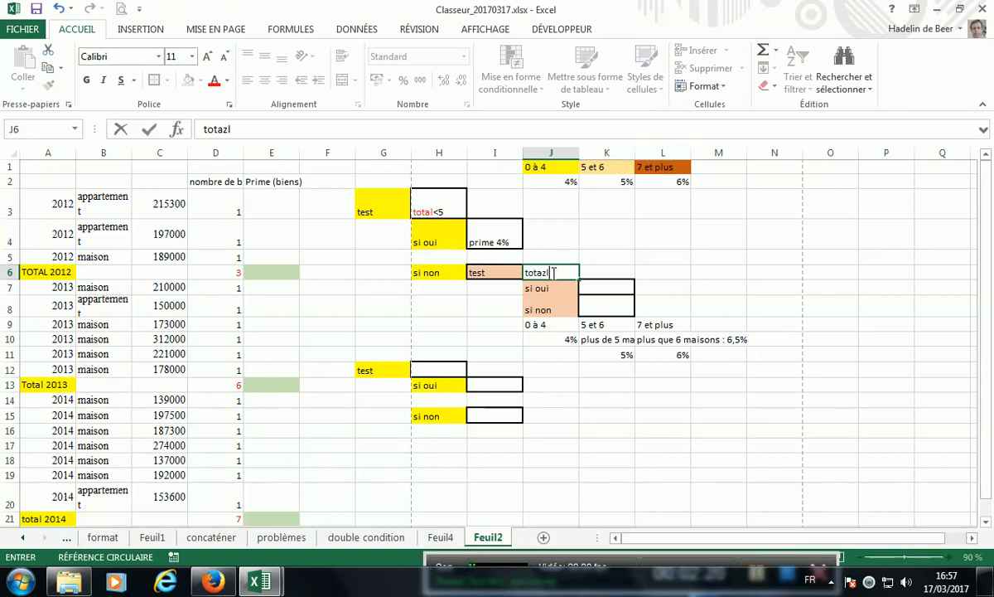
{"action": "type", "text": ">"}
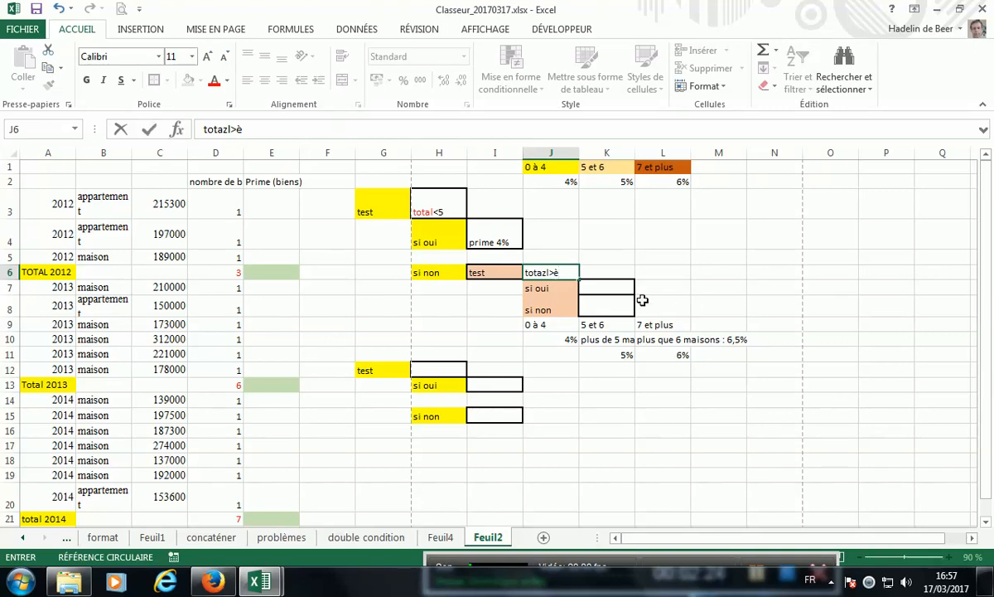
{"action": "type", "text": "7"}
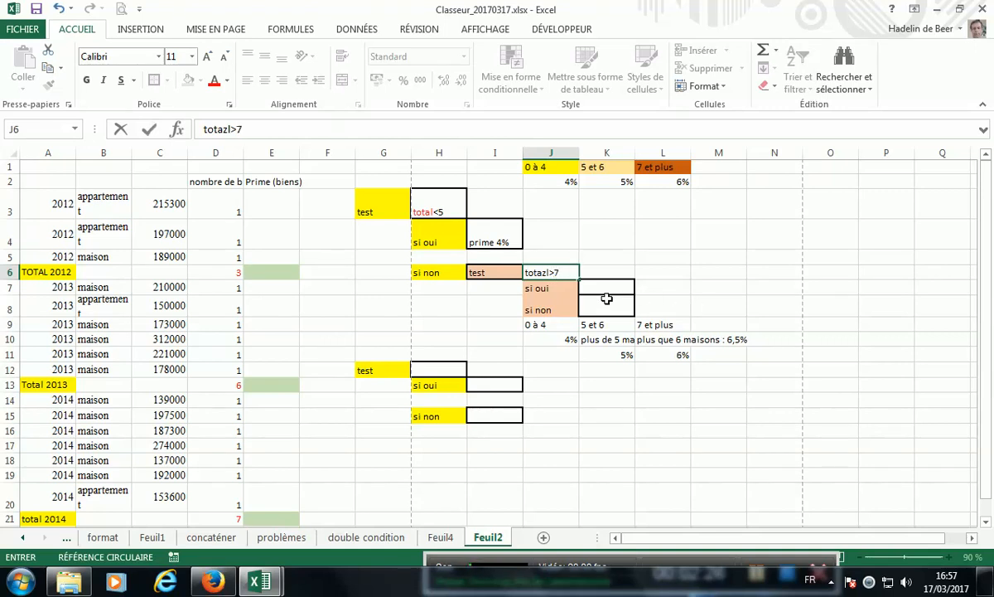
{"action": "left_click", "coordinate": [552, 275]}
{"action": "key", "text": "BackSpace"}
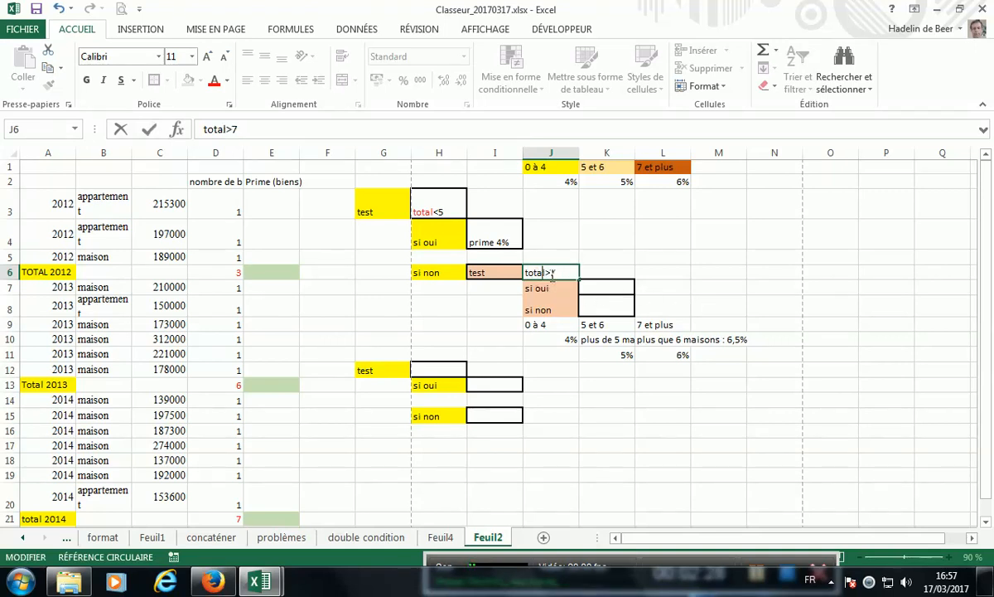
Enter the nested test's outcomes: 6% in cell K7 for "si oui" and 5% in cell K8 for "si non".
{"action": "left_click", "coordinate": [607, 293]}
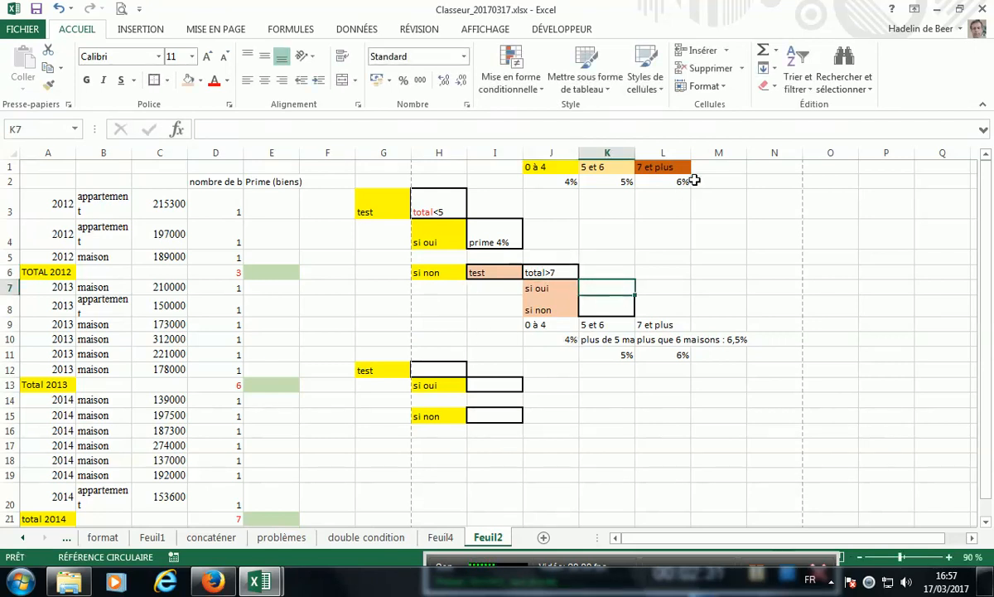
{"action": "type", "text": "6%"}
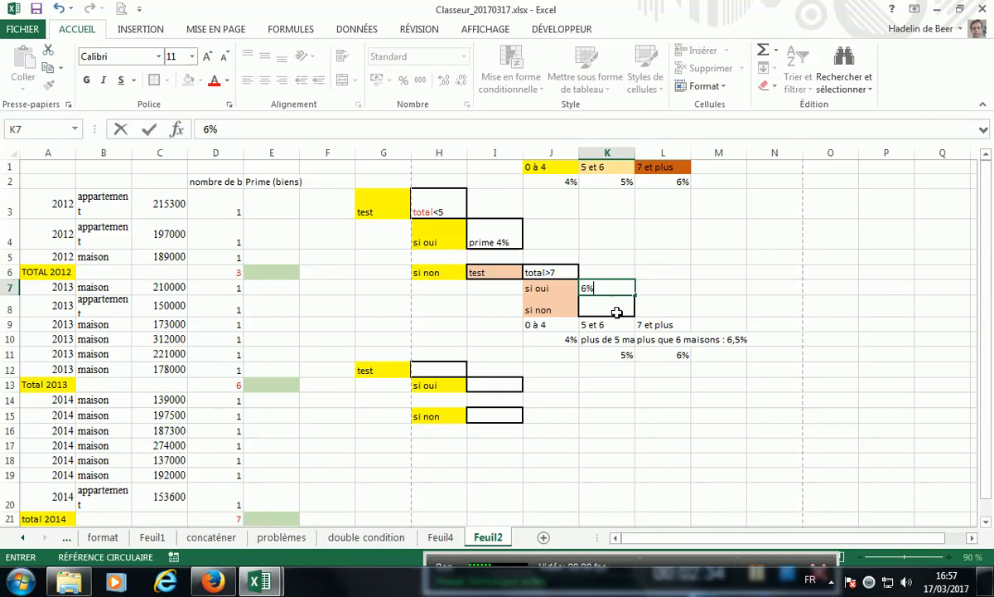
{"action": "key", "text": "Return"}
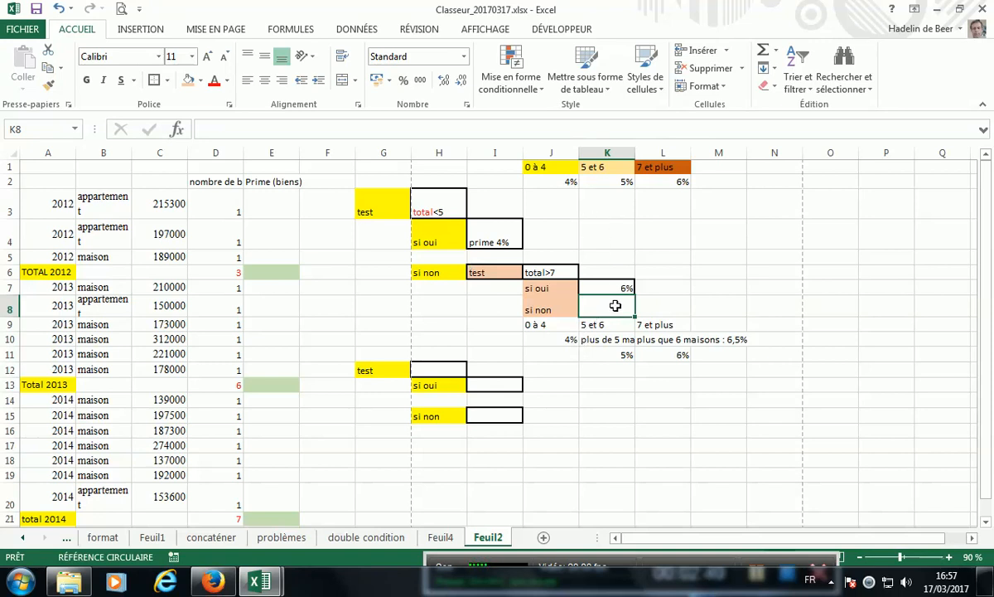
{"action": "type", "text": "5"}
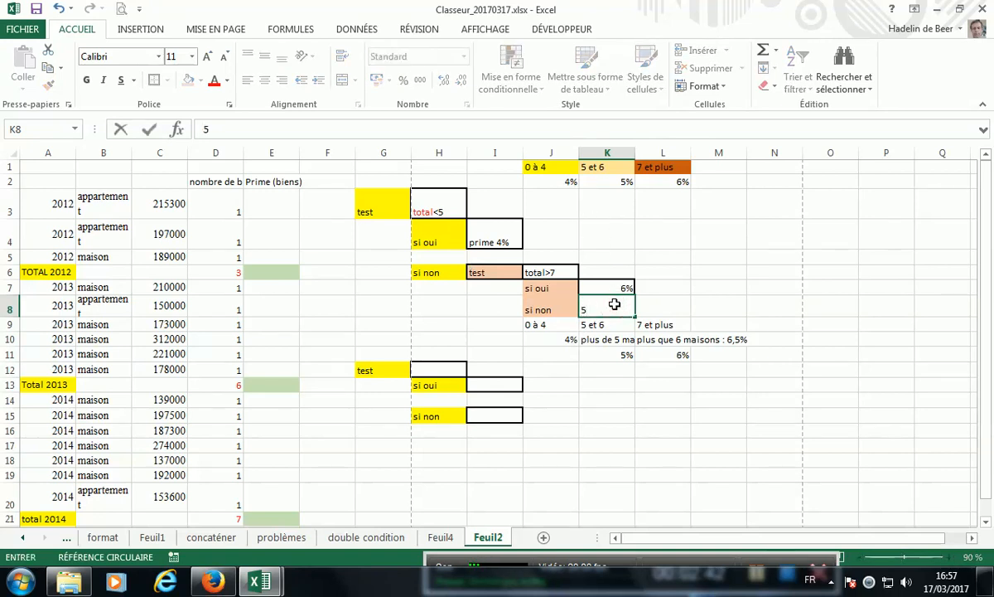
{"action": "type", "text": "%"}
{"action": "left_click", "coordinate": [700, 273]}
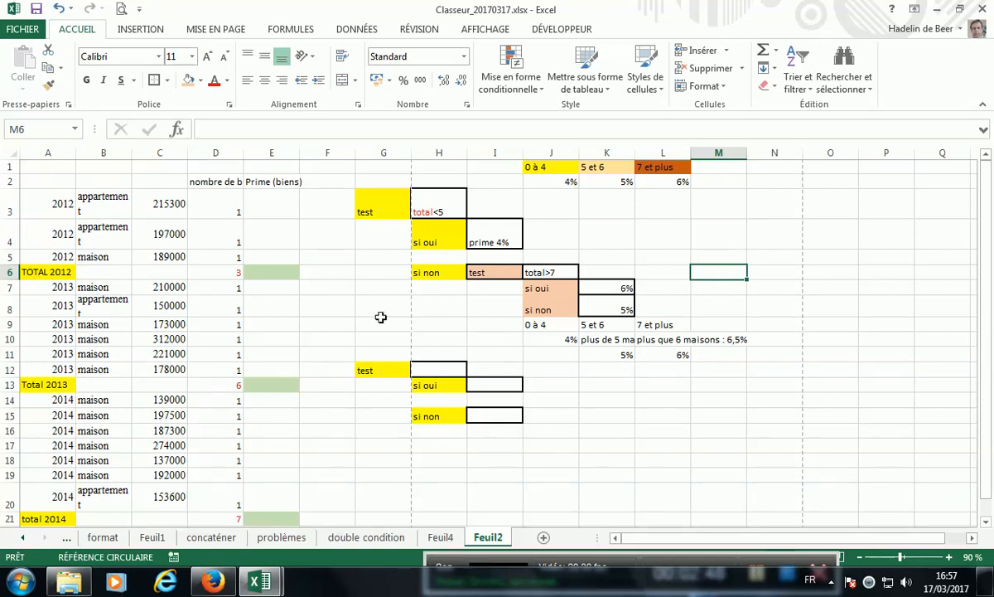
Insert a logical SI function in the TOTAL 2012 bonus cell E6 with the test D6<5.
{"action": "left_click", "coordinate": [267, 272]}
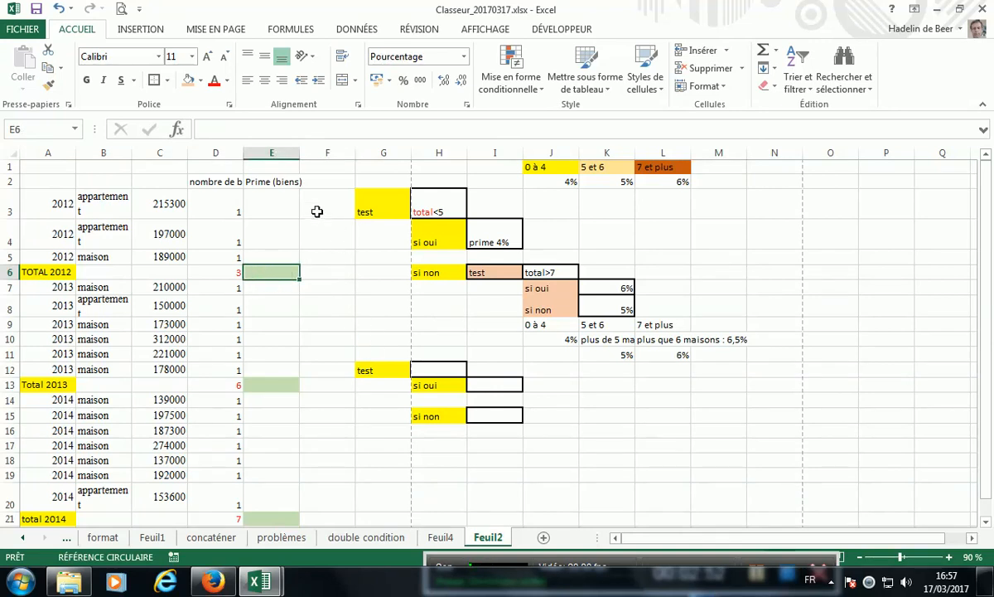
{"action": "left_click", "coordinate": [290, 29]}
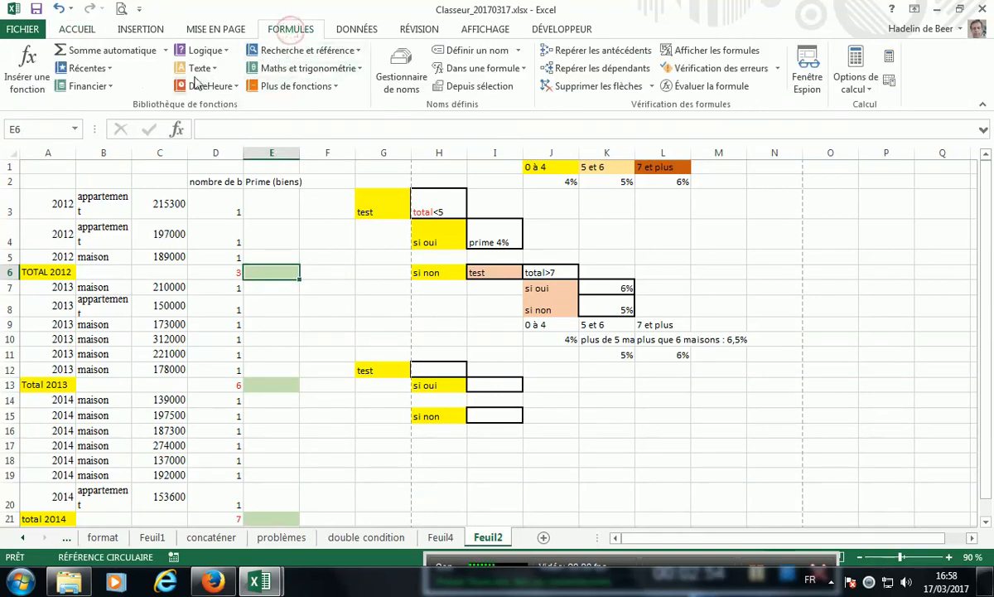
{"action": "left_click", "coordinate": [197, 50]}
{"action": "left_click", "coordinate": [209, 156]}
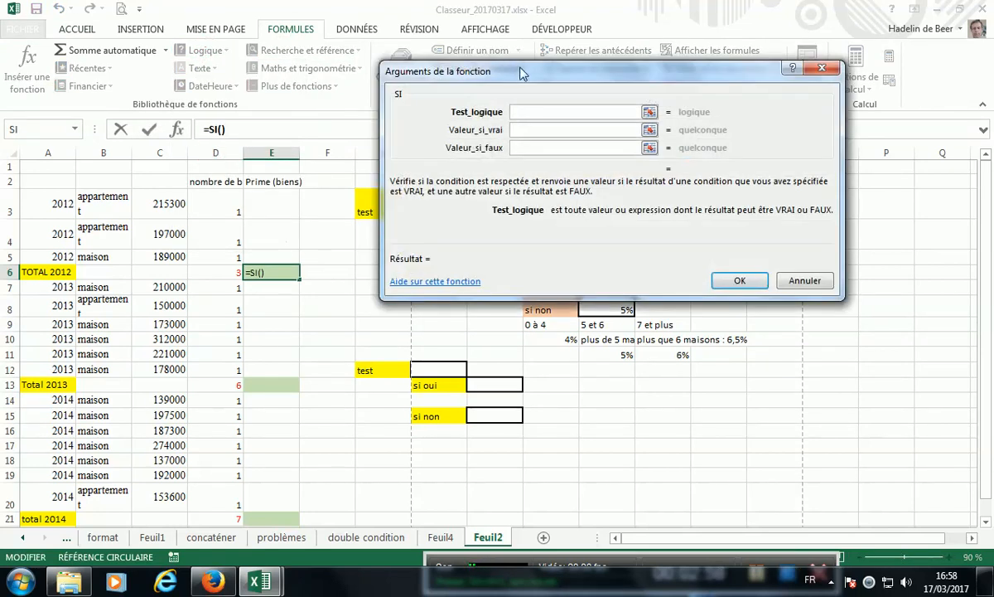
{"action": "left_click_drag", "start_coordinate": [521, 74], "coordinate": [518, 344]}
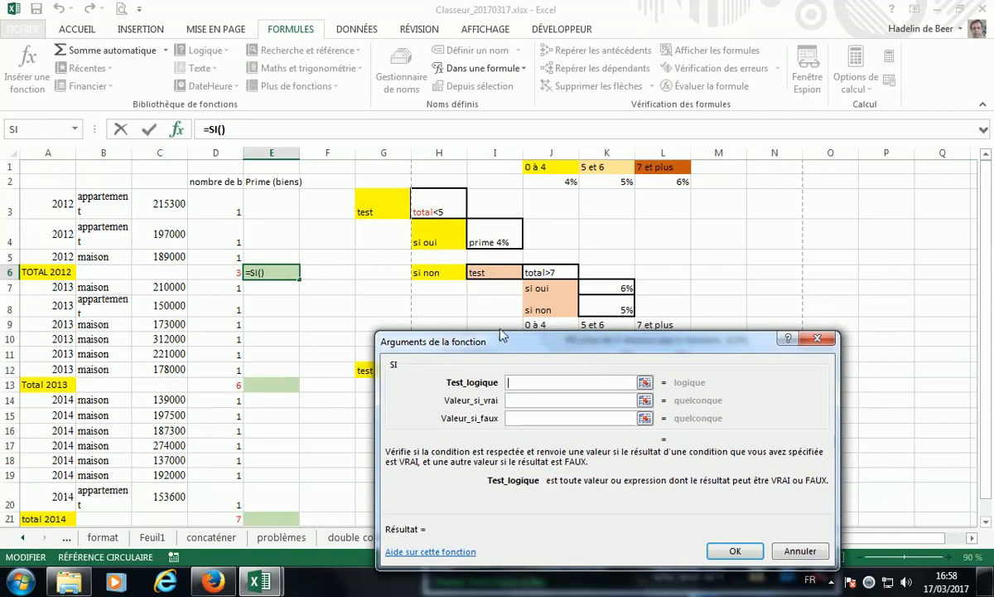
{"action": "left_click", "coordinate": [517, 381]}
{"action": "left_click", "coordinate": [212, 271]}
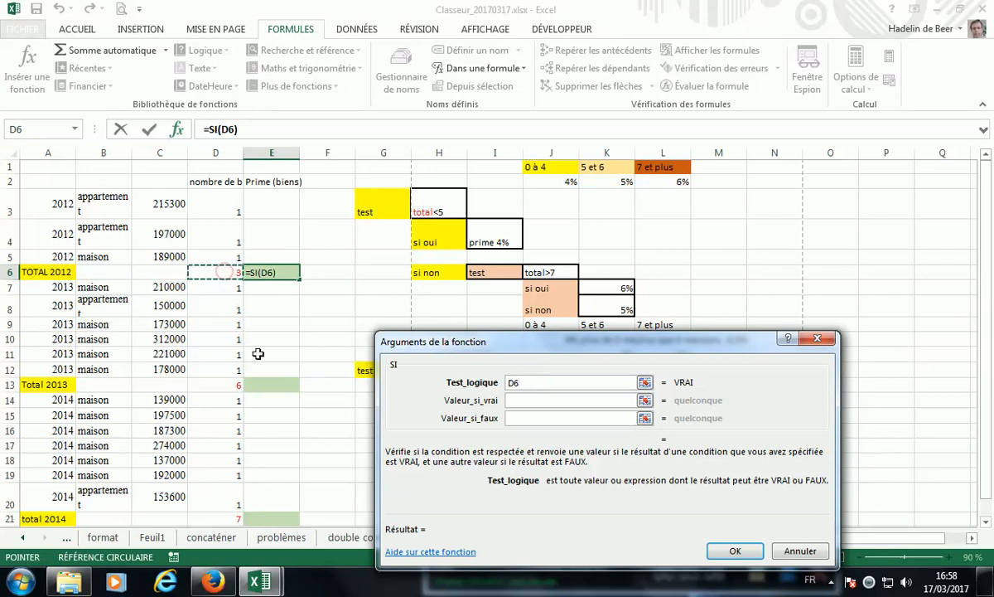
{"action": "type", "text": "<"}
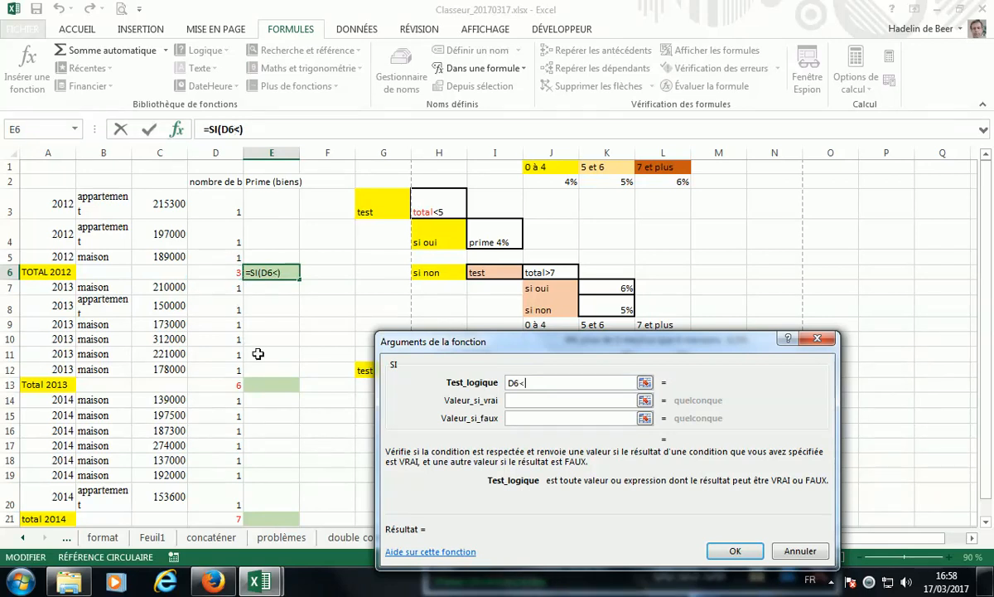
{"action": "type", "text": "5"}
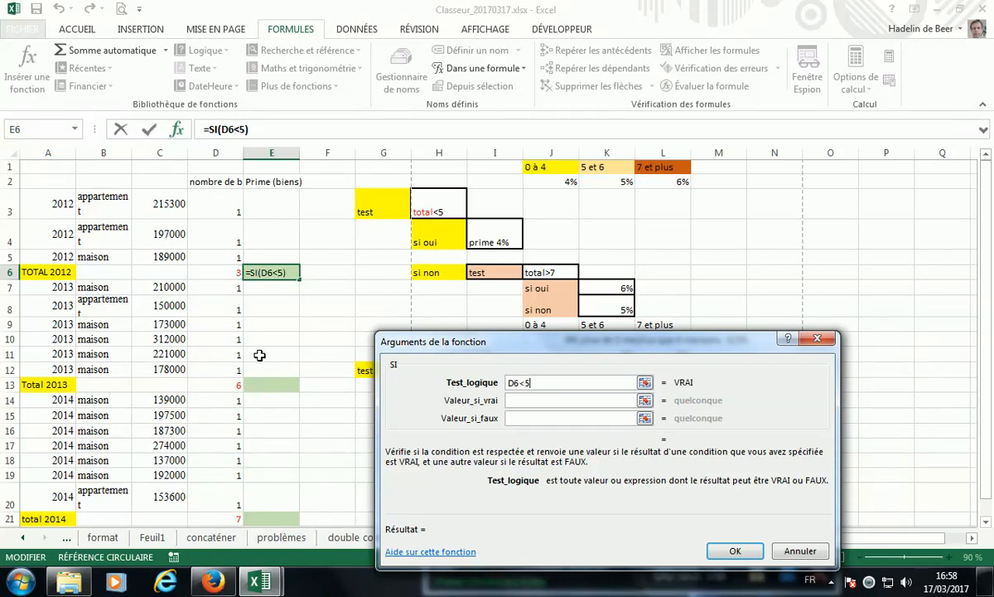
Complete the SI function in E6 with 4% as the value if true and "nouveau test" as the value if false.
{"action": "key", "text": "Tab"}
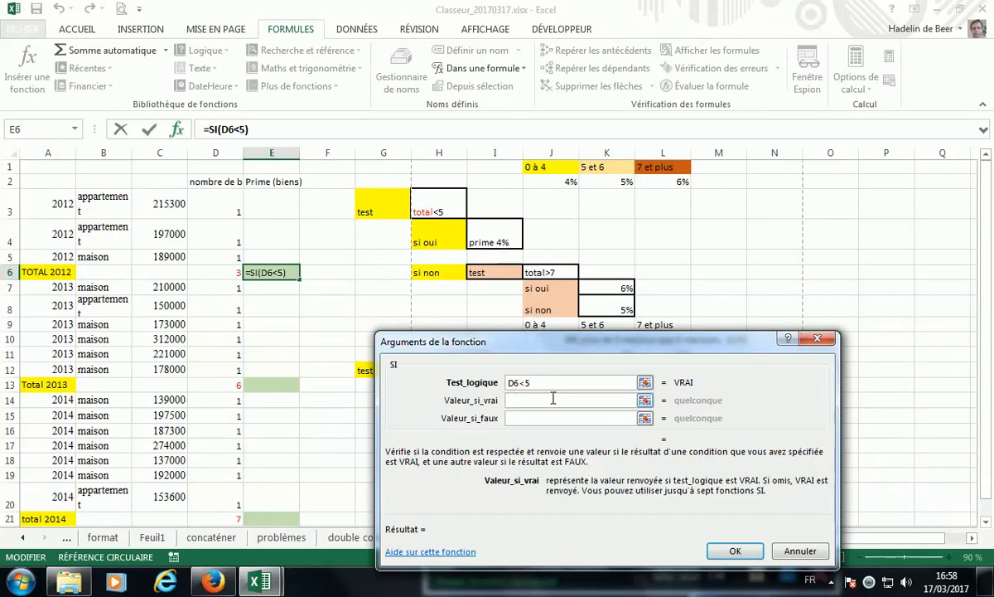
{"action": "type", "text": "4%"}
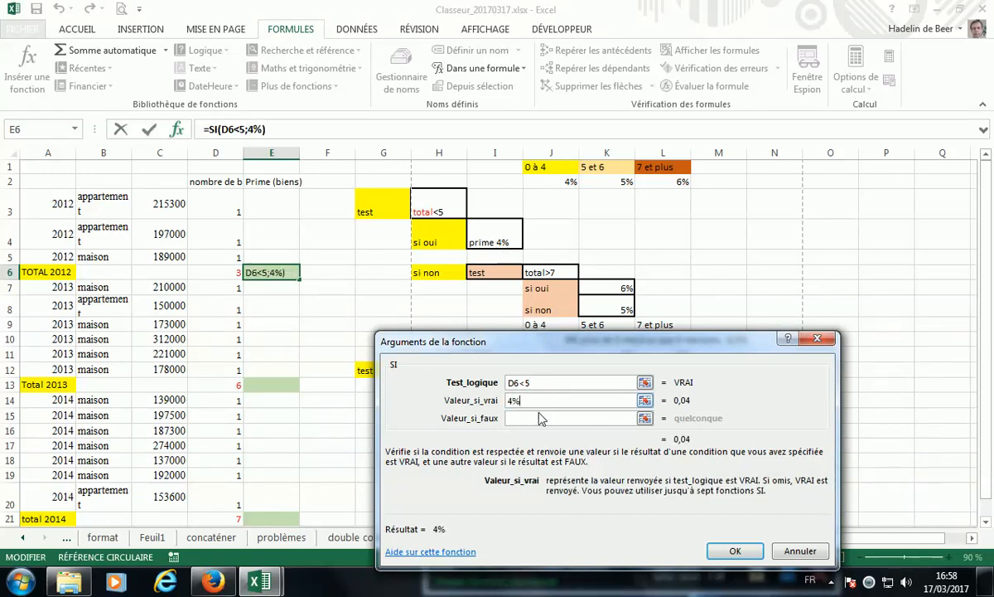
{"action": "key", "text": "Tab"}
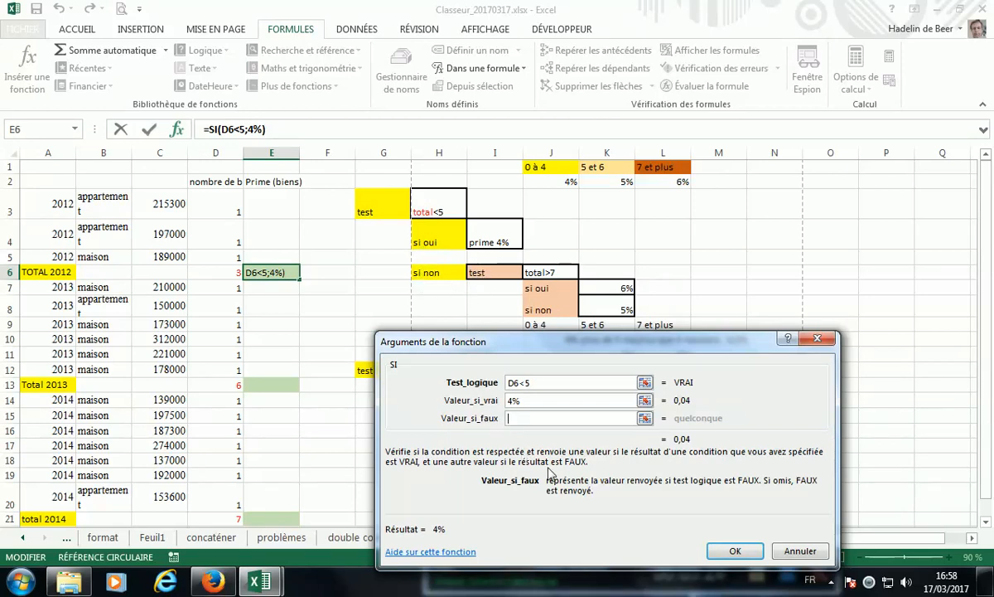
{"action": "type", "text": "\"nouvea"}
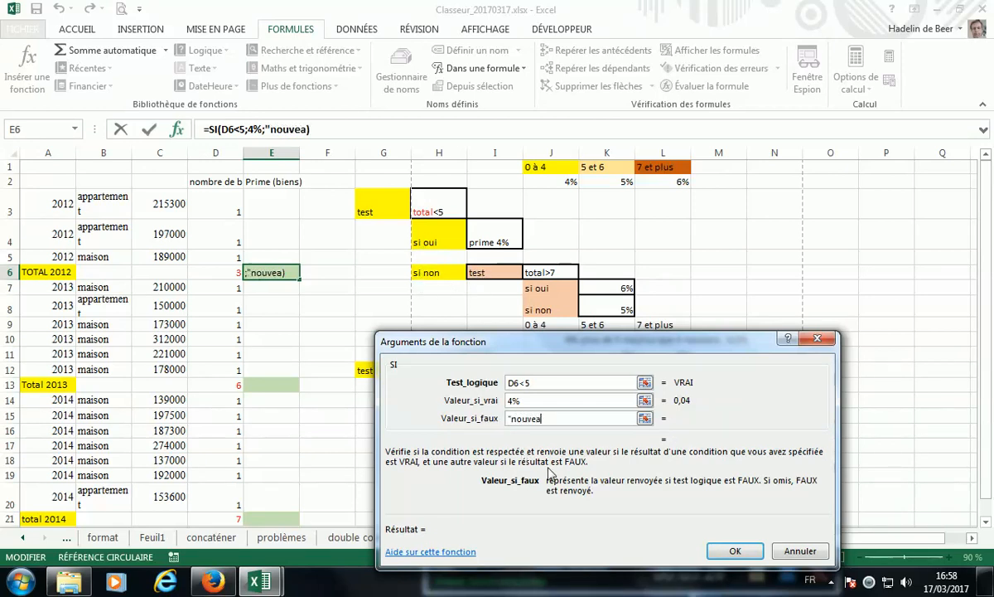
{"action": "type", "text": "u test\""}
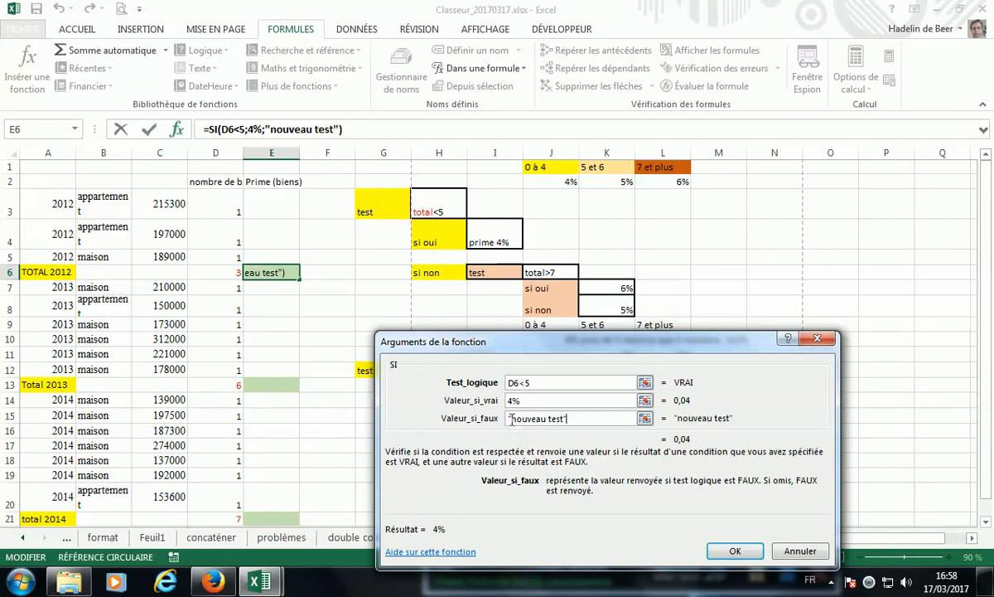
{"action": "left_click", "coordinate": [734, 551]}
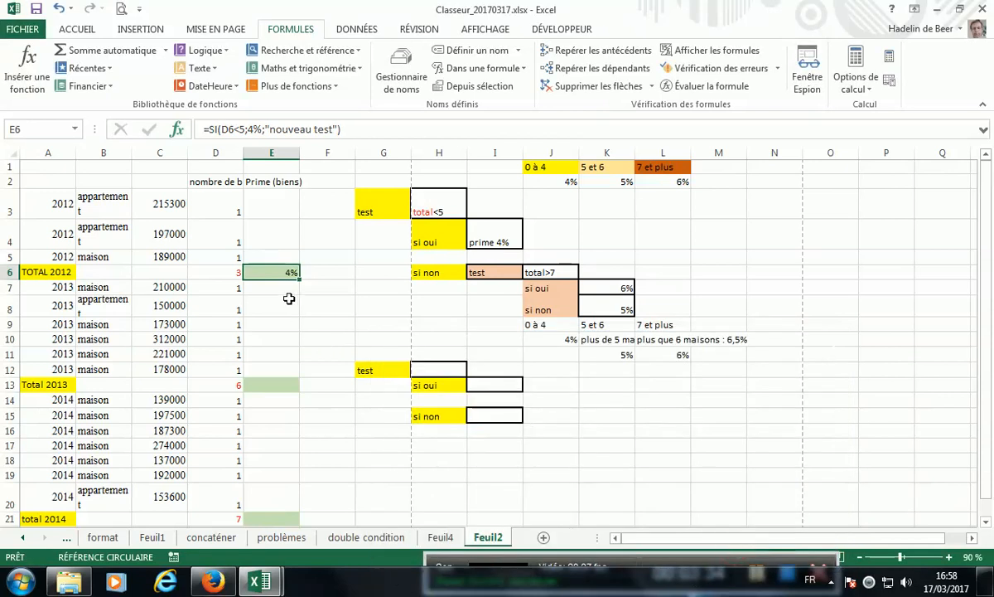
Copy the formula from E6 and paste it into the Total 2013 bonus cell E13.
{"action": "right_click", "coordinate": [283, 277]}
{"action": "left_click", "coordinate": [252, 272]}
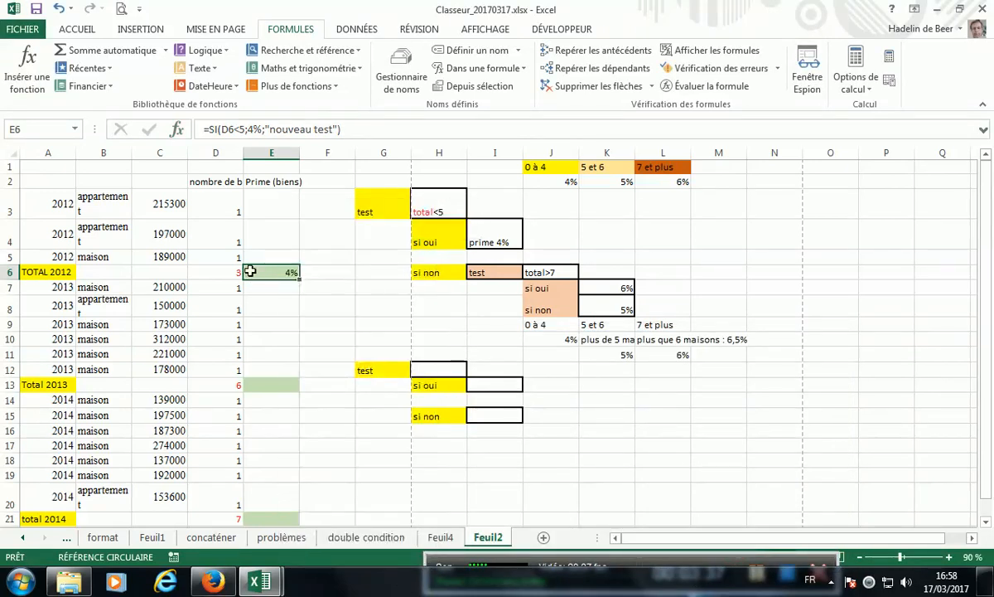
{"action": "right_click", "coordinate": [251, 270]}
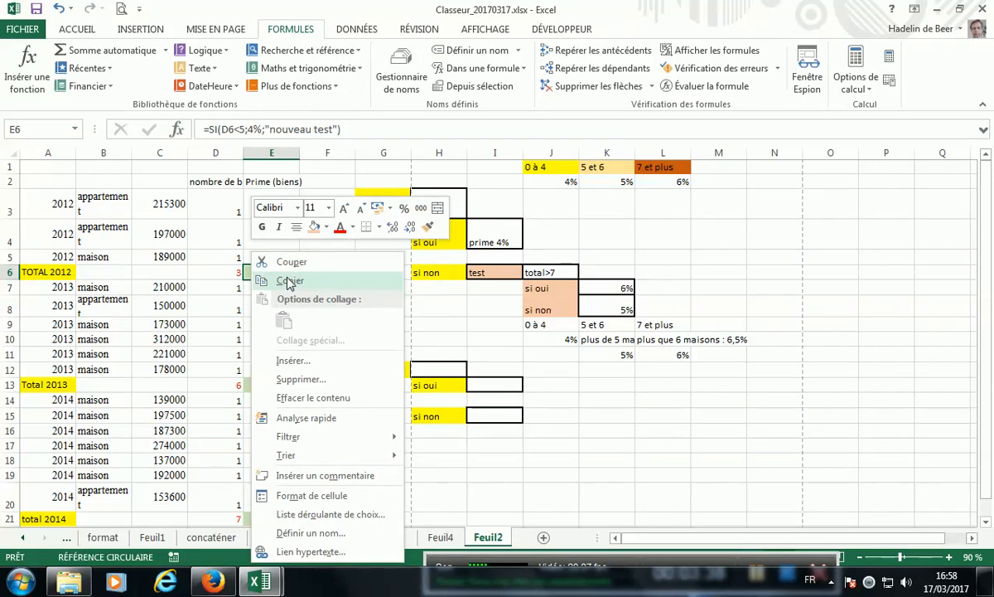
{"action": "left_click", "coordinate": [288, 282]}
{"action": "right_click", "coordinate": [270, 383]}
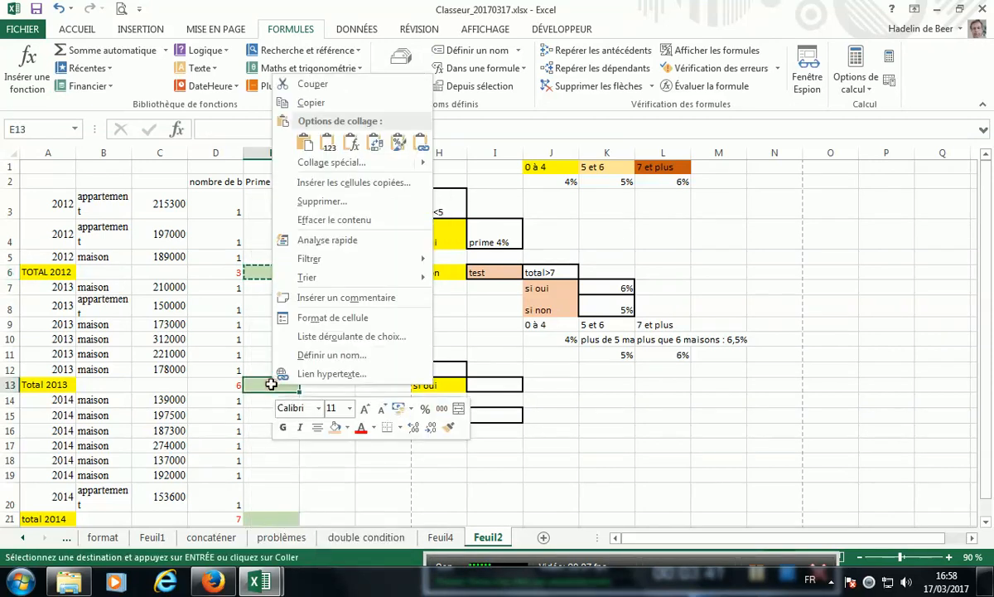
{"action": "left_click", "coordinate": [305, 147]}
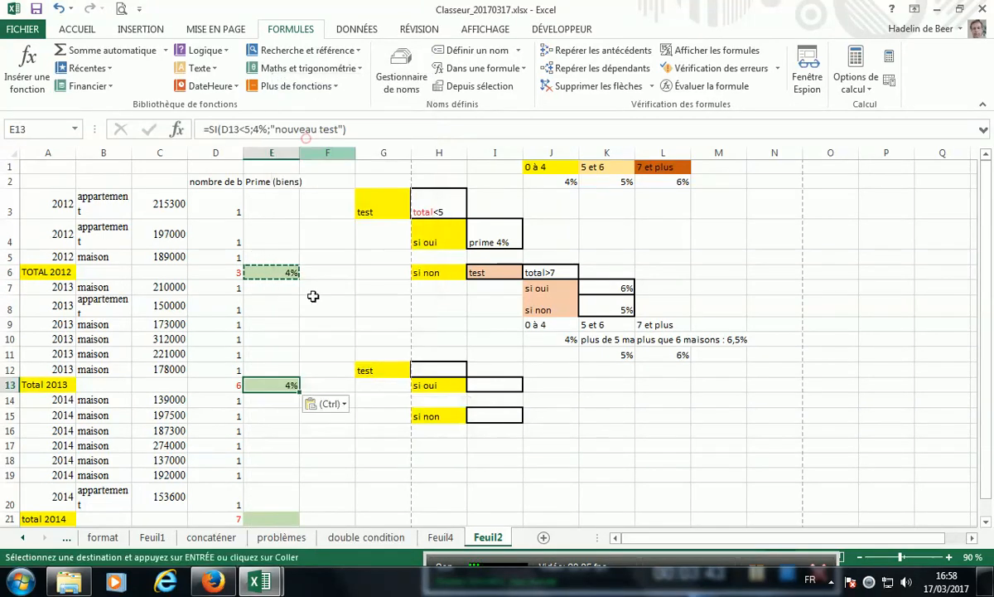
{"action": "left_click", "coordinate": [343, 420]}
{"action": "key", "text": "BackSpace"}
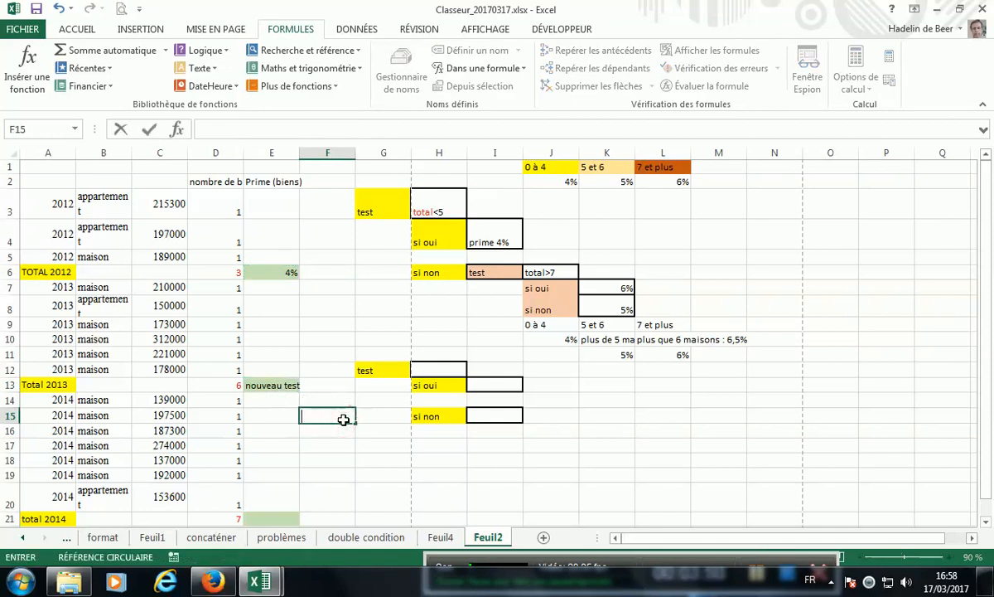
Replace the "nouveau test" argument in E6's formula with a nested SI function.
{"action": "left_click", "coordinate": [274, 273]}
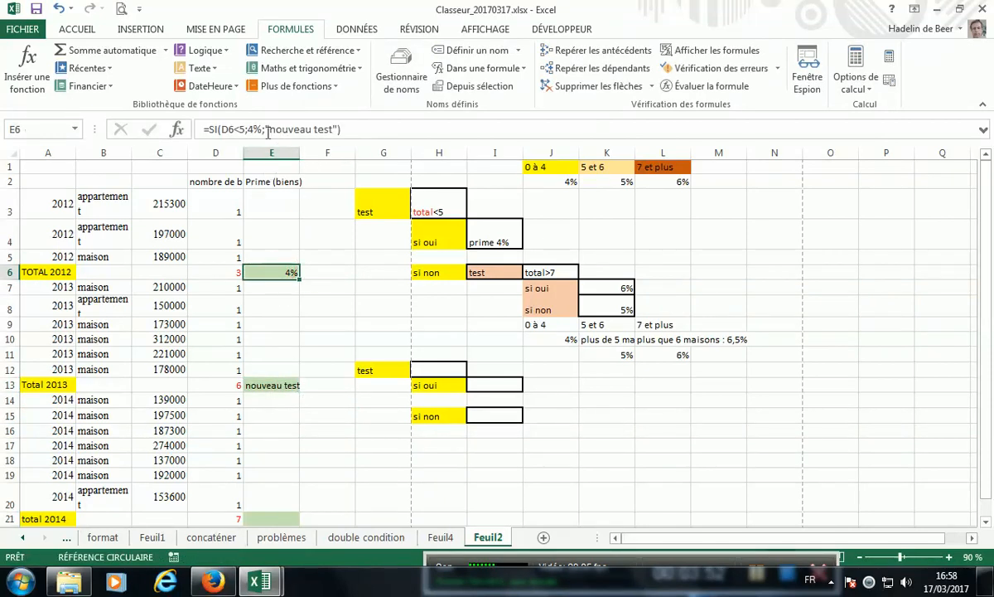
{"action": "left_click_drag", "start_coordinate": [266, 130], "coordinate": [334, 131]}
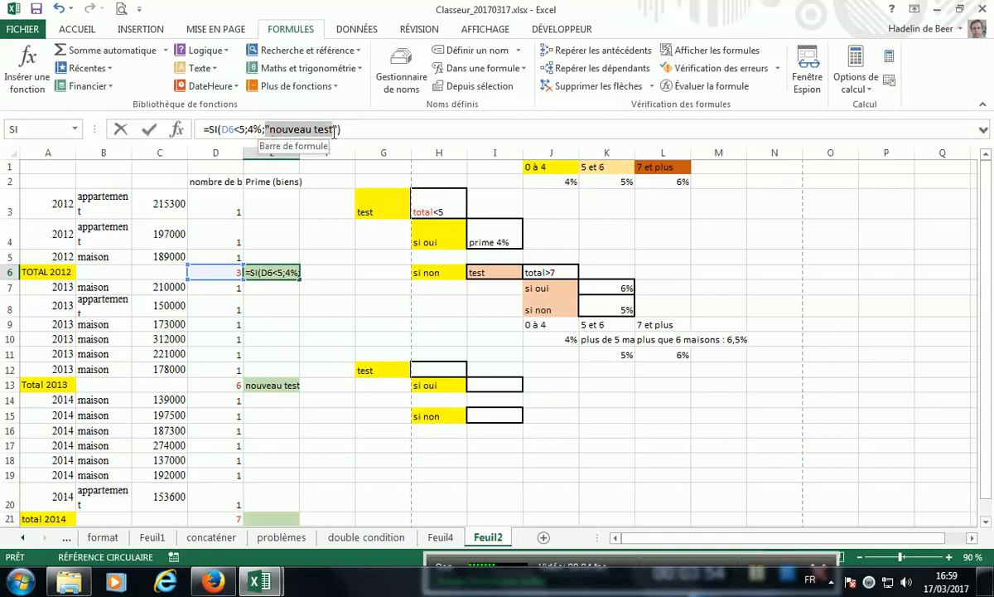
{"action": "key", "text": "Delete"}
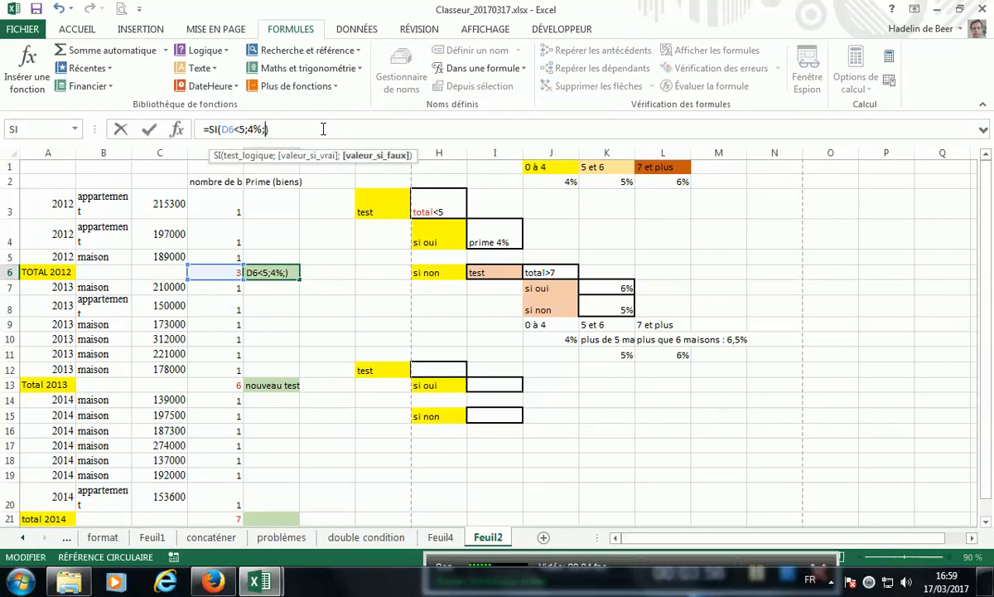
{"action": "left_click", "coordinate": [203, 49]}
{"action": "left_click", "coordinate": [205, 162]}
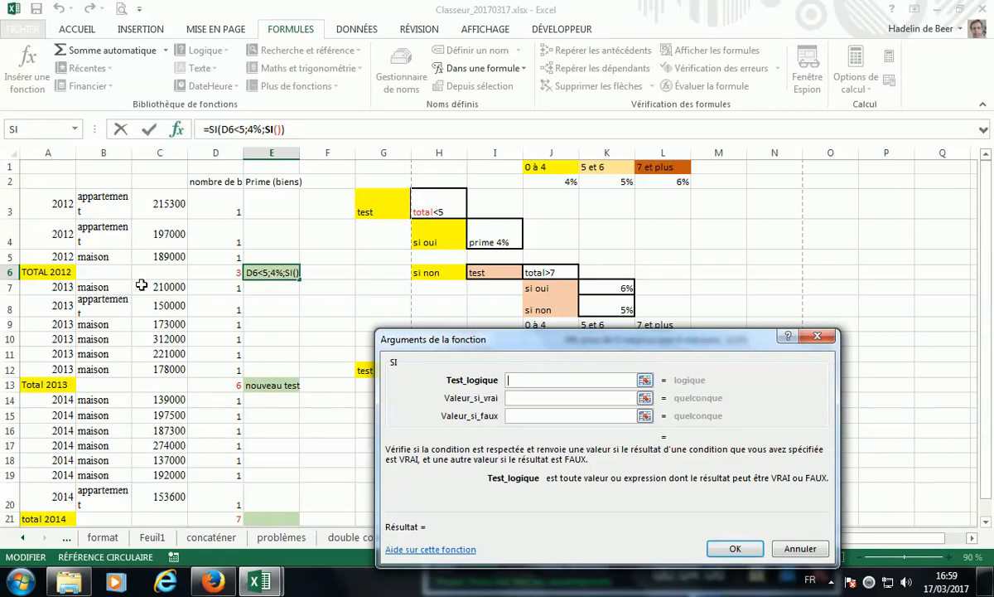
Complete the nested SI function with the test D6>7, 6% if true and 5% if false.
{"action": "left_click", "coordinate": [210, 270]}
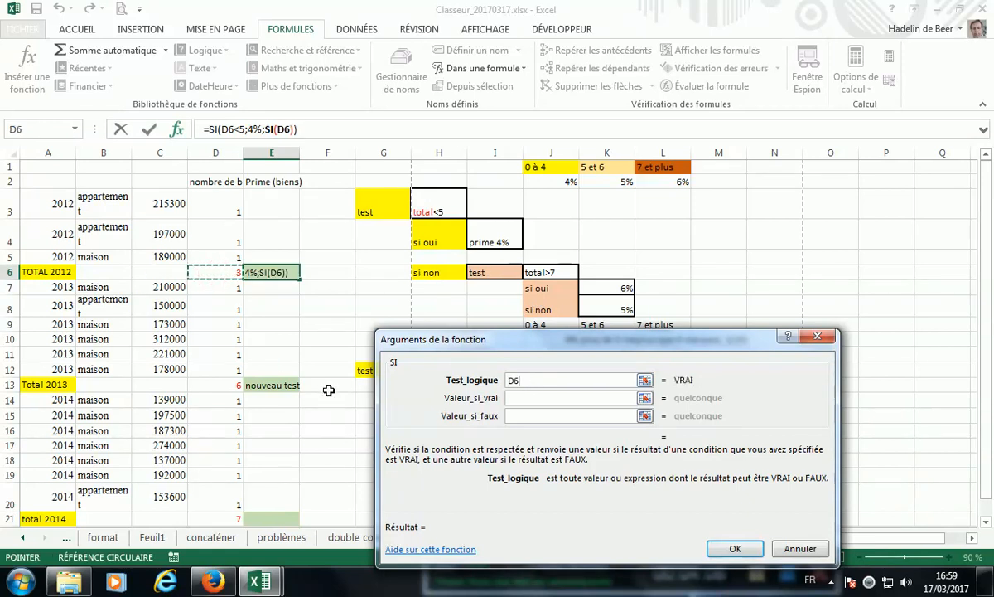
{"action": "type", "text": ">7"}
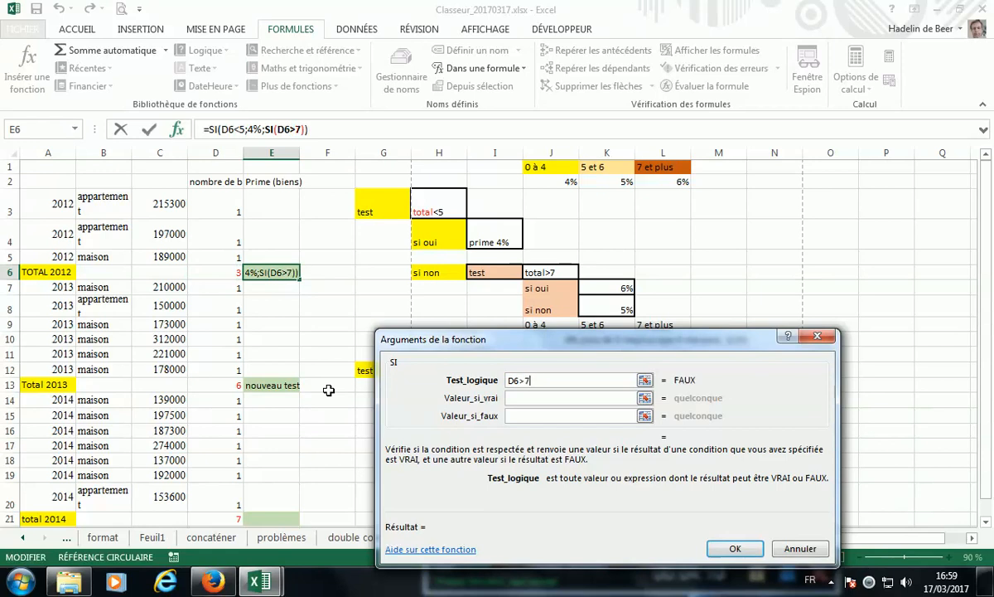
{"action": "left_click", "coordinate": [539, 398]}
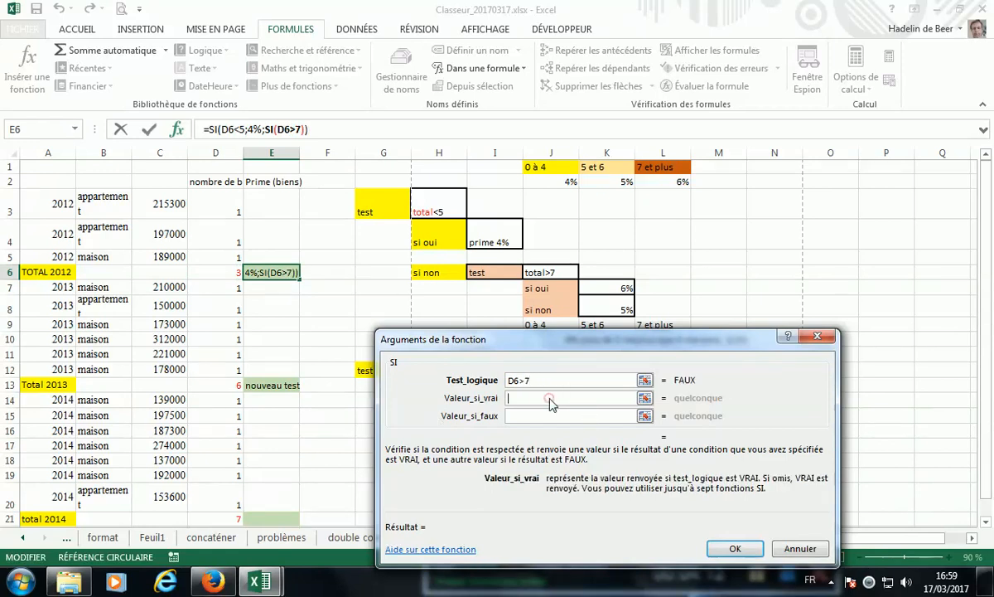
{"action": "type", "text": "6%"}
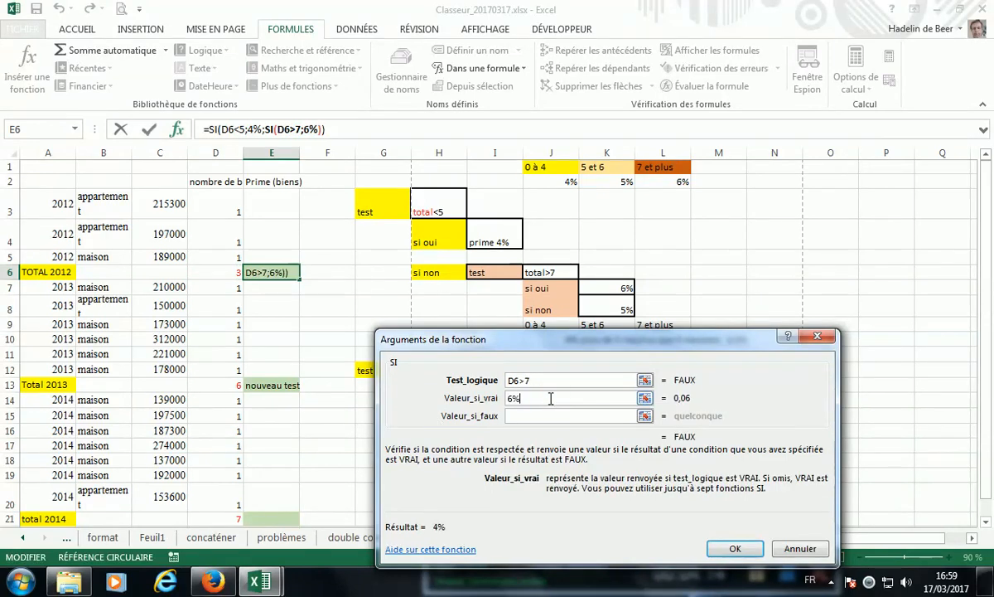
{"action": "left_click", "coordinate": [535, 416]}
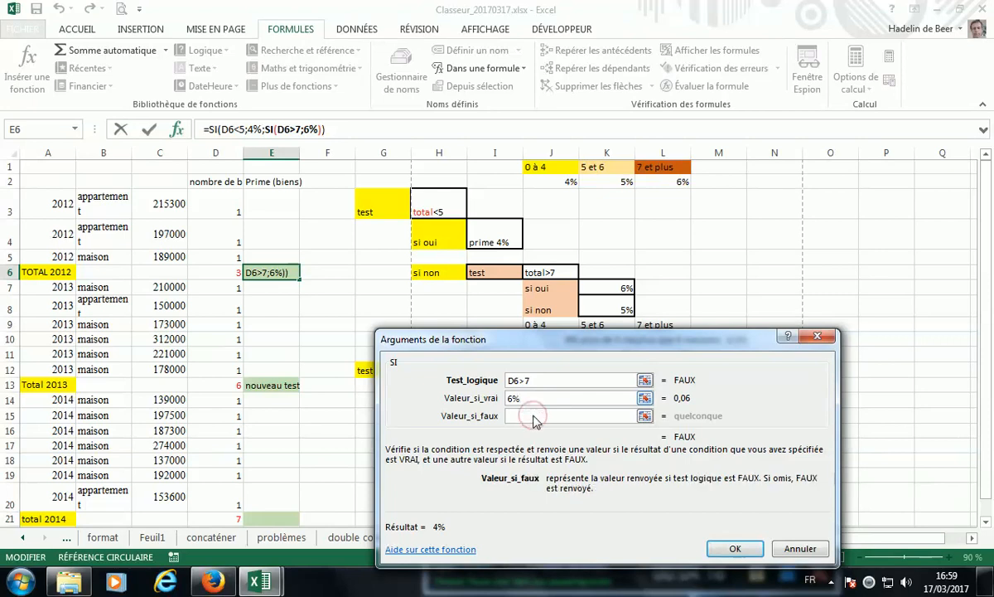
{"action": "type", "text": "5%"}
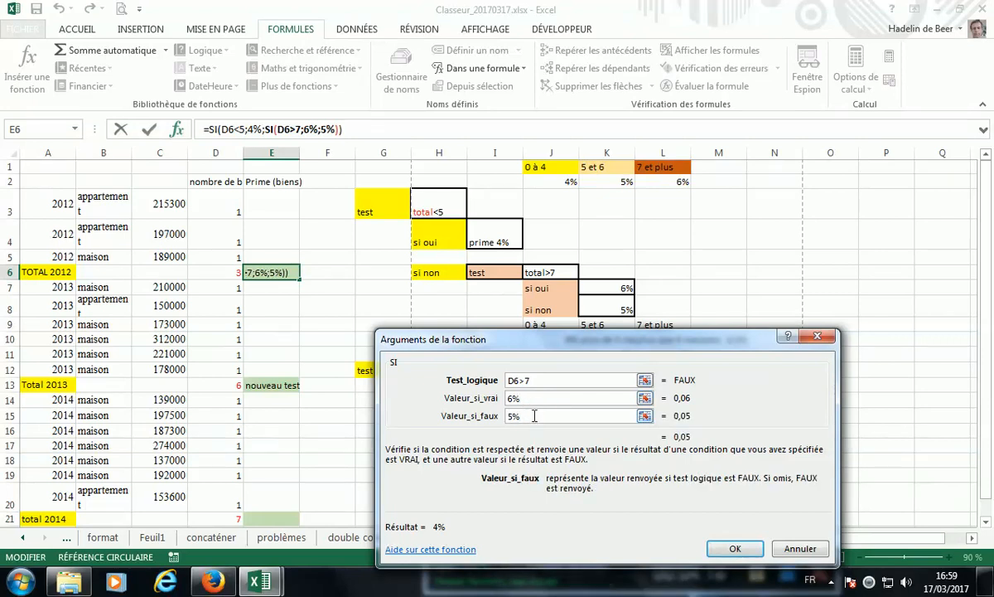
{"action": "key", "text": "Return"}
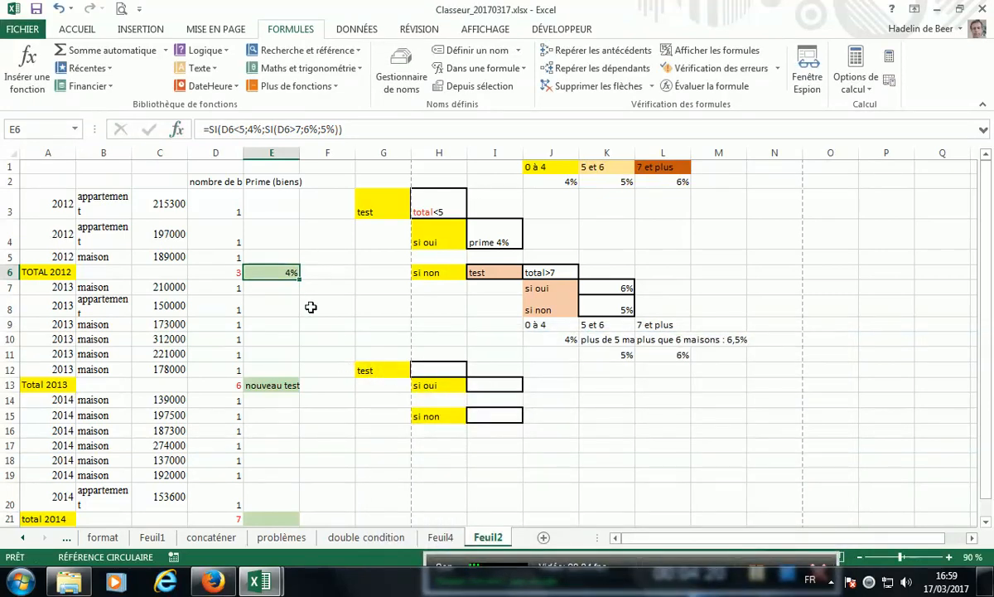
Copy the bonus formula from E6 and paste it into the Total 2013 cell E13 and the total 2014 cell E21.
{"action": "right_click", "coordinate": [273, 272]}
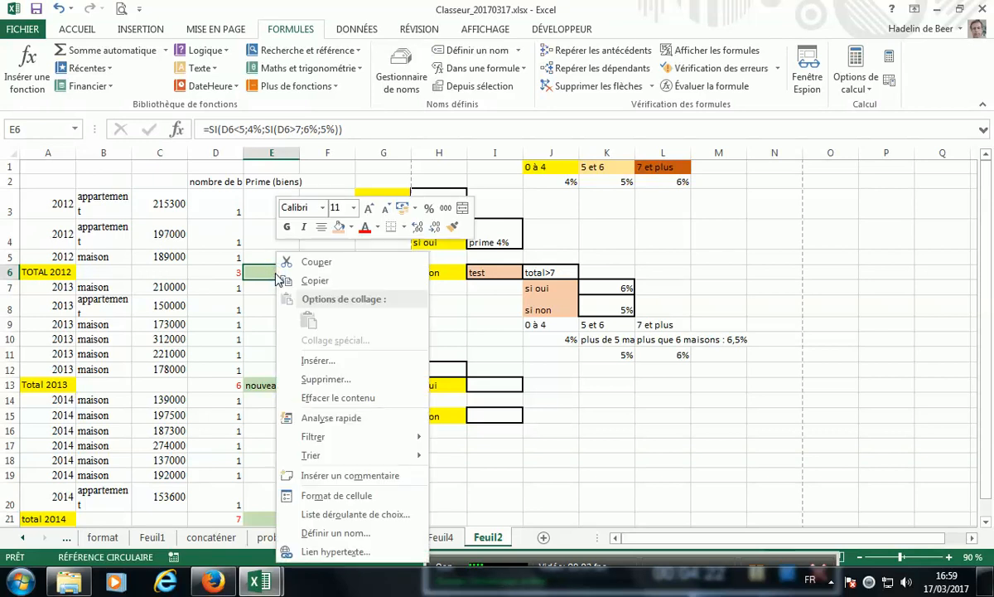
{"action": "left_click", "coordinate": [282, 280]}
{"action": "left_click", "coordinate": [272, 385]}
{"action": "right_click", "coordinate": [274, 388]}
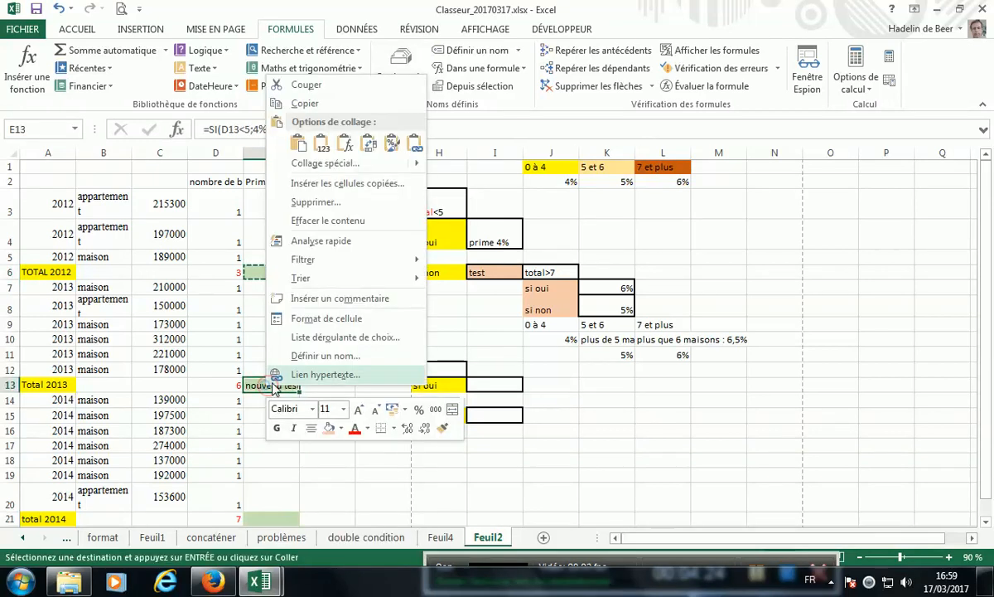
{"action": "left_click", "coordinate": [297, 144]}
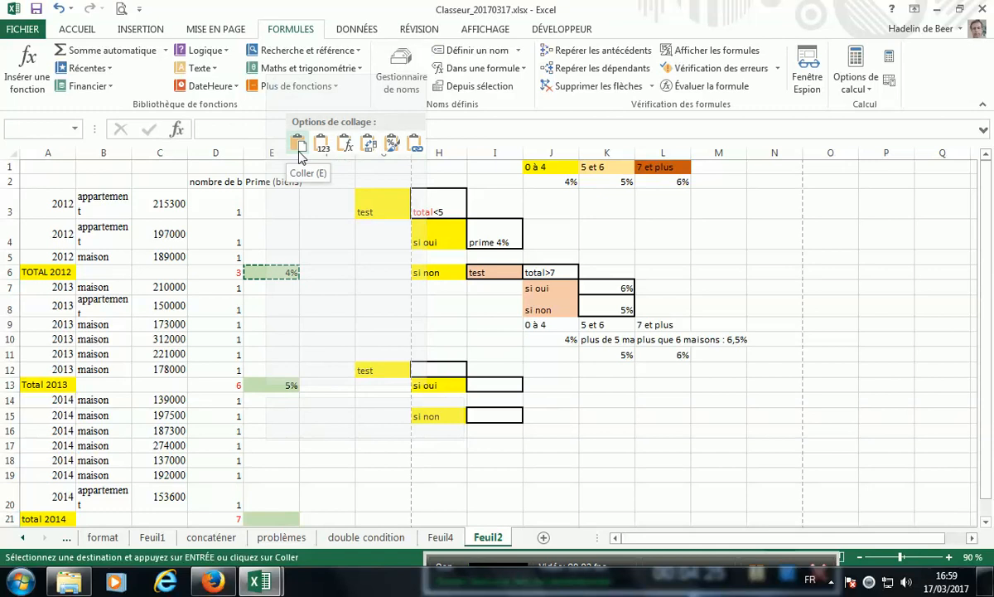
{"action": "left_click", "coordinate": [278, 518]}
{"action": "right_click", "coordinate": [281, 517]}
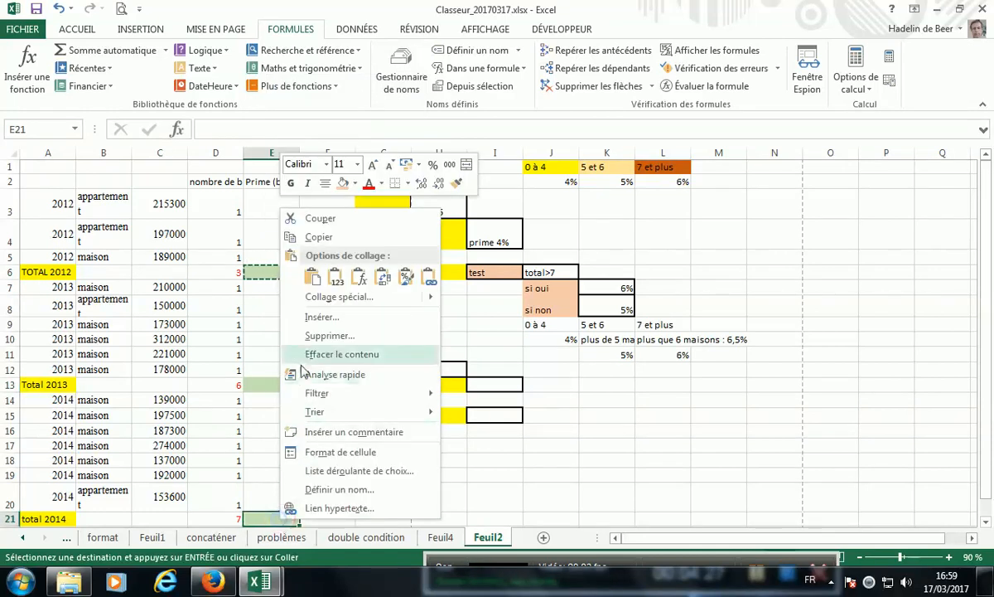
{"action": "left_click", "coordinate": [312, 278]}
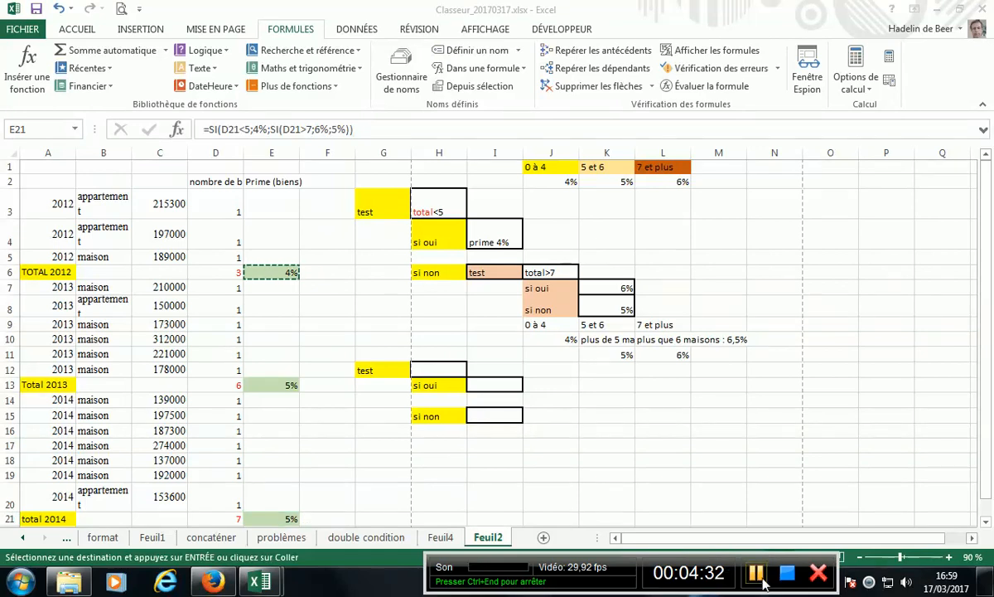
{"action": "left_click", "coordinate": [762, 582]}
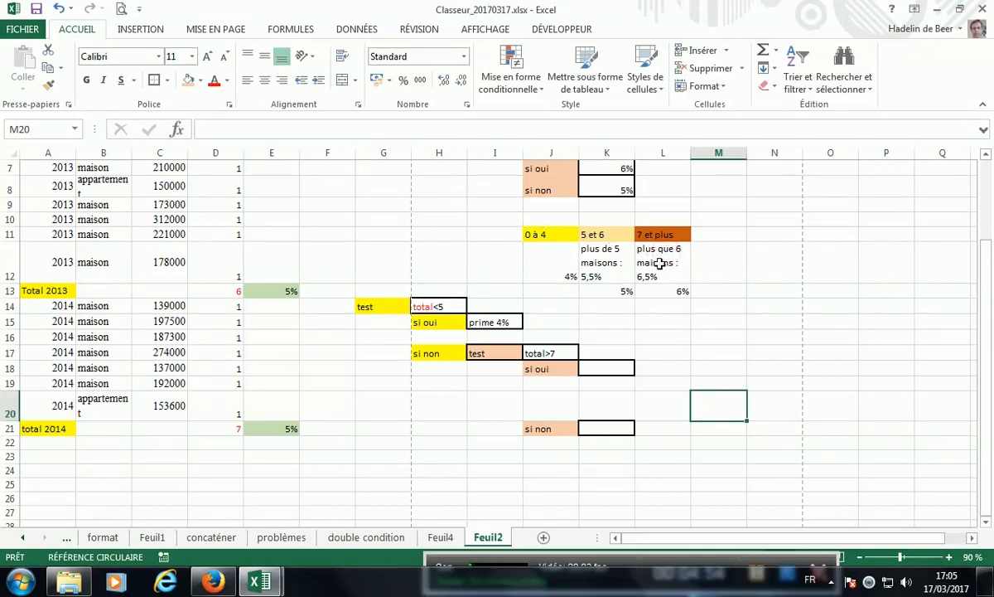
Change the number of houses in L12 so that the condition reads "plus que 7 maisons : 6,5%".
{"action": "left_click", "coordinate": [661, 263]}
{"action": "left_click", "coordinate": [253, 129]}
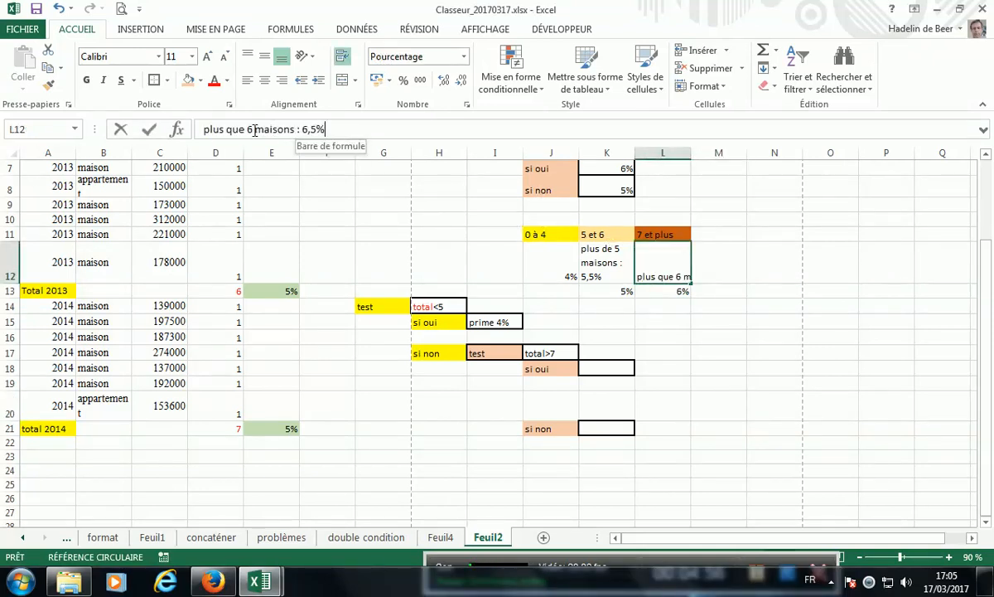
{"action": "key", "text": "BackSpace"}
{"action": "type", "text": "7"}
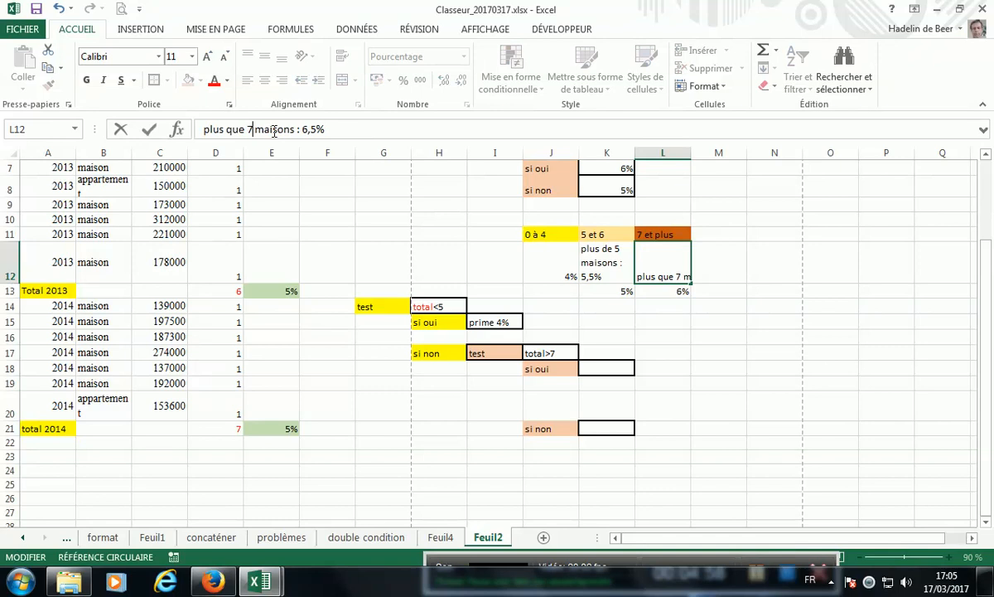
{"action": "left_click", "coordinate": [663, 335]}
{"action": "left_click", "coordinate": [663, 270]}
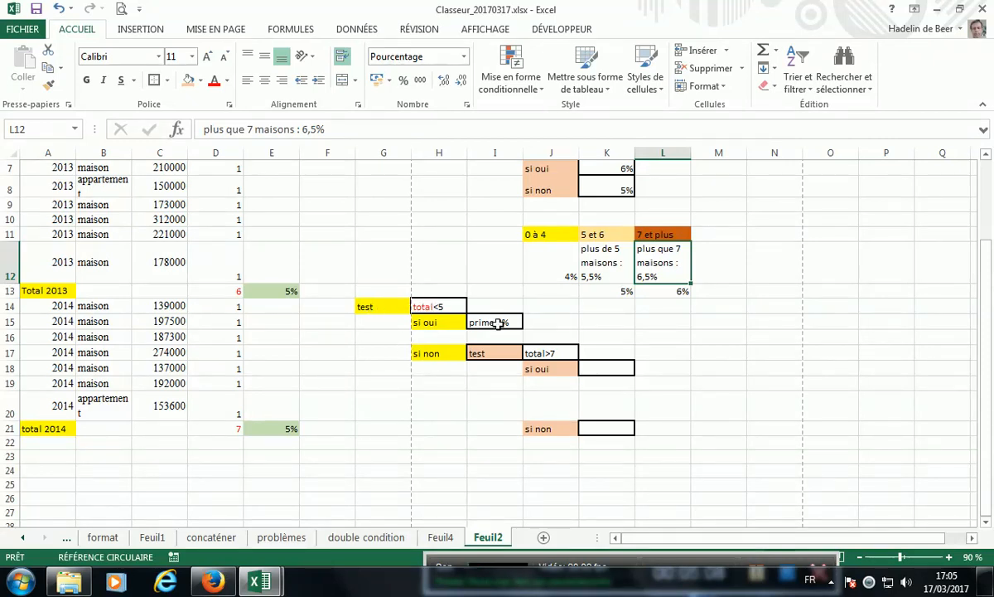
Colour only the word "total" red in the nested test condition in J17.
{"action": "left_click", "coordinate": [434, 354]}
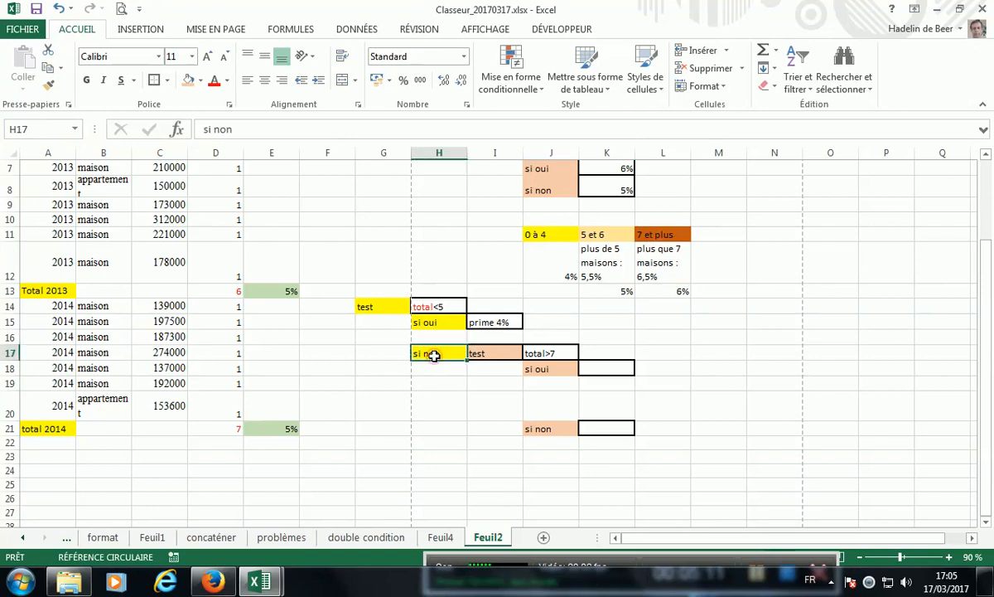
{"action": "left_click", "coordinate": [479, 353]}
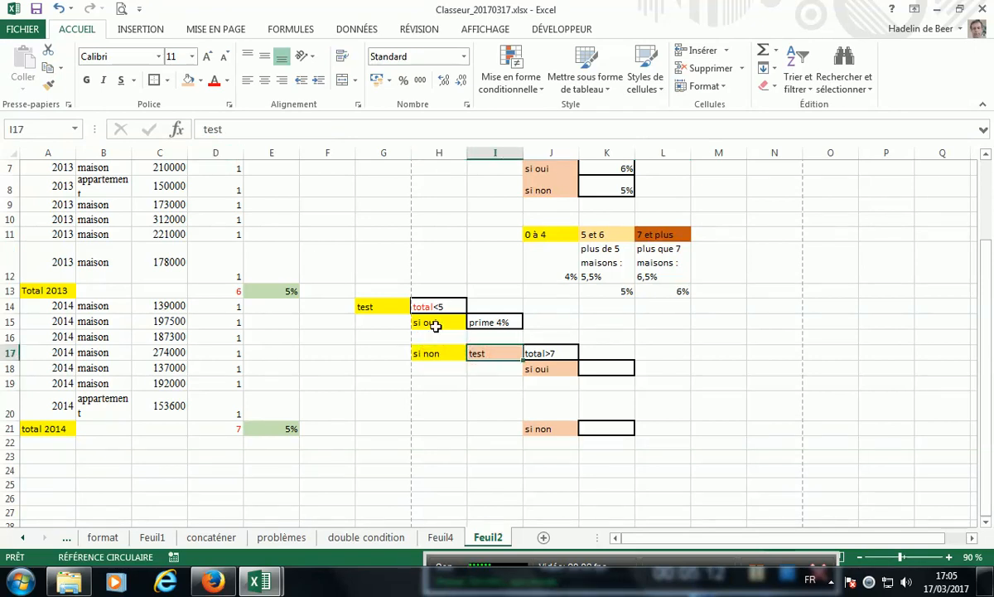
{"action": "left_click", "coordinate": [538, 352]}
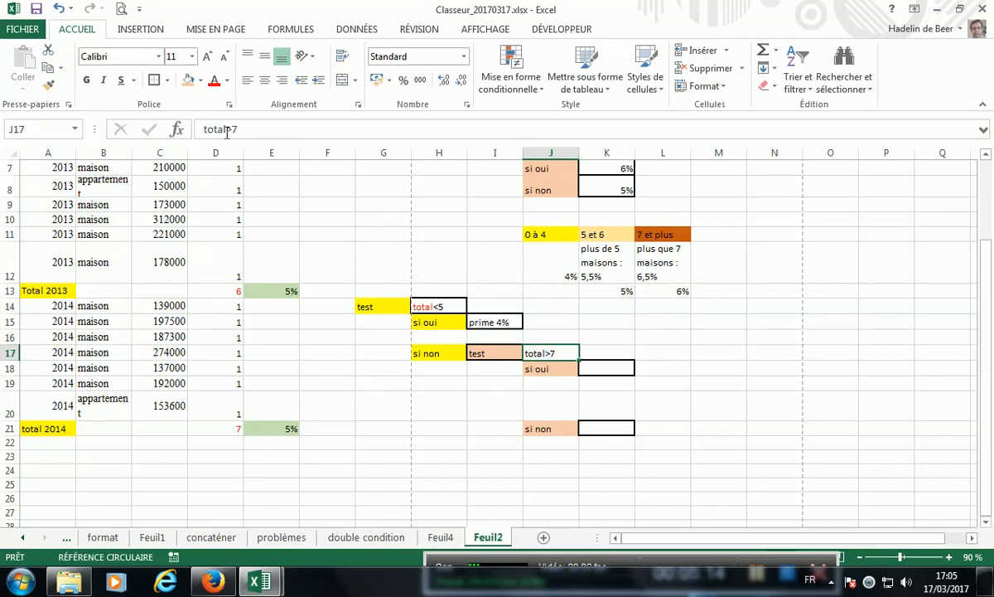
{"action": "left_click_drag", "start_coordinate": [219, 130], "coordinate": [203, 130]}
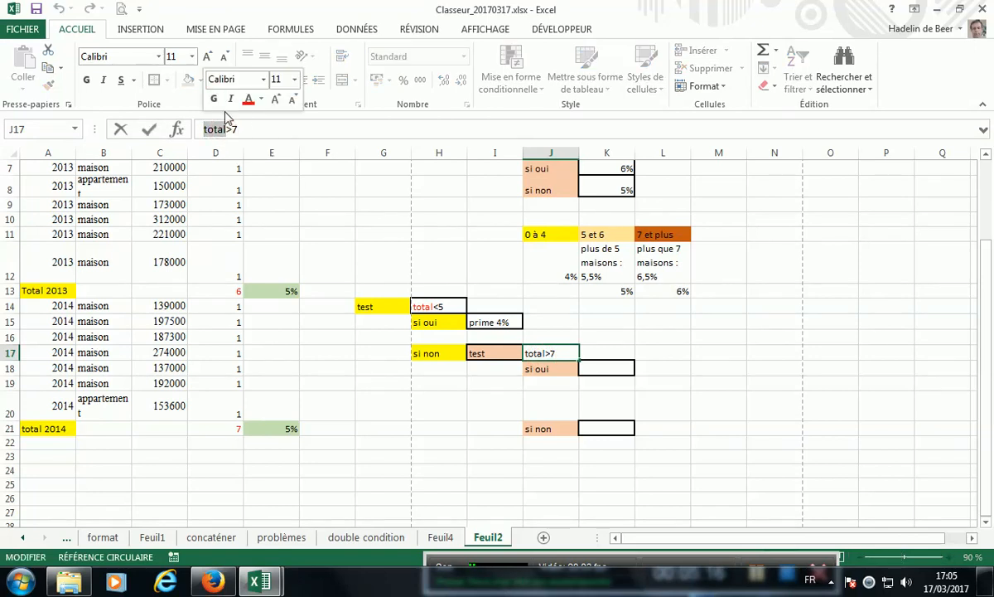
{"action": "left_click", "coordinate": [248, 98]}
{"action": "left_click", "coordinate": [474, 398]}
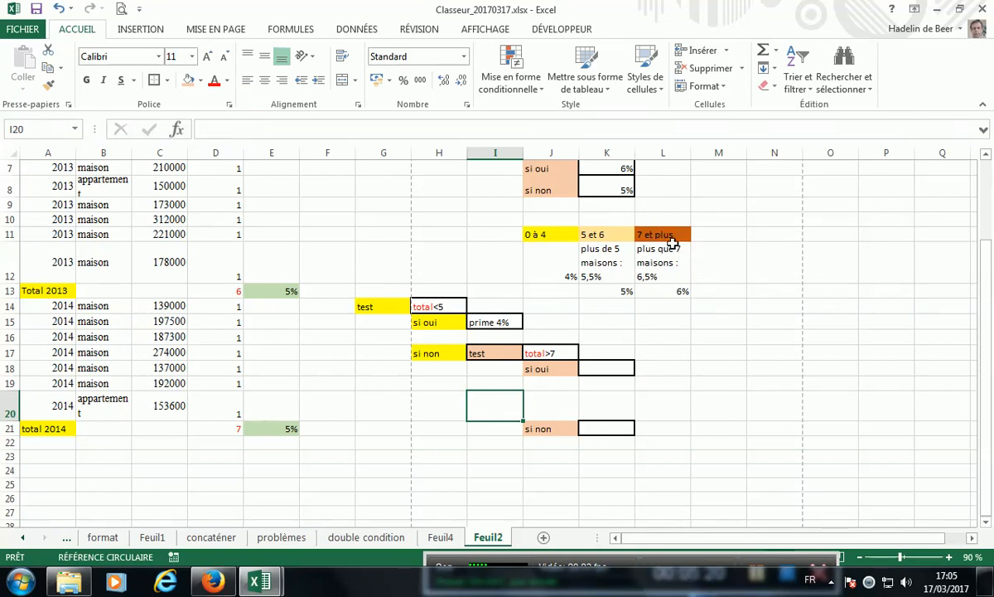
Enter "test" in K18 beside the orange "si oui" label and fill the cell with light blue.
{"action": "left_click", "coordinate": [602, 369]}
{"action": "type", "text": "test"}
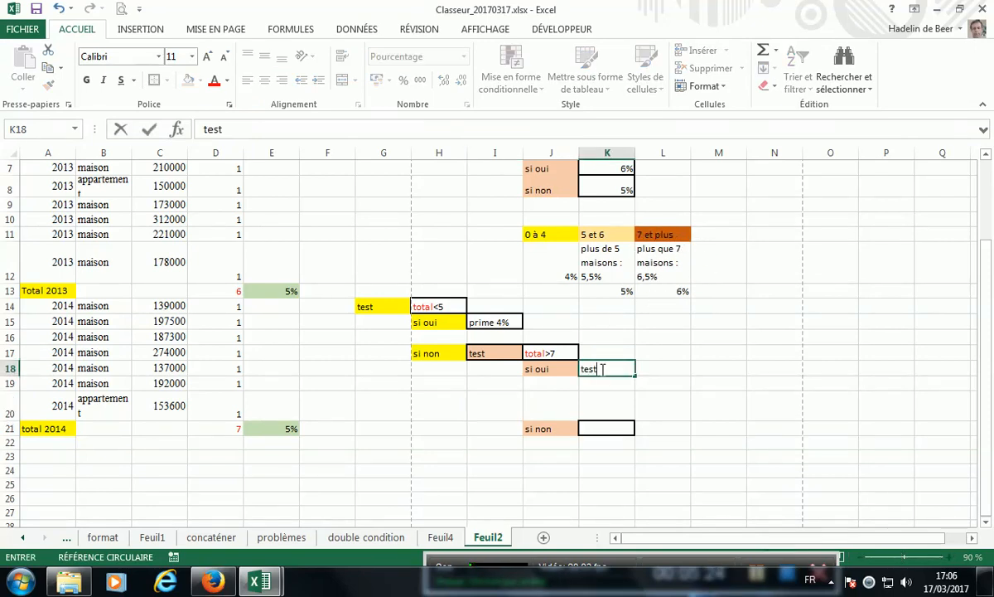
{"action": "left_click", "coordinate": [702, 394]}
{"action": "left_click", "coordinate": [590, 369]}
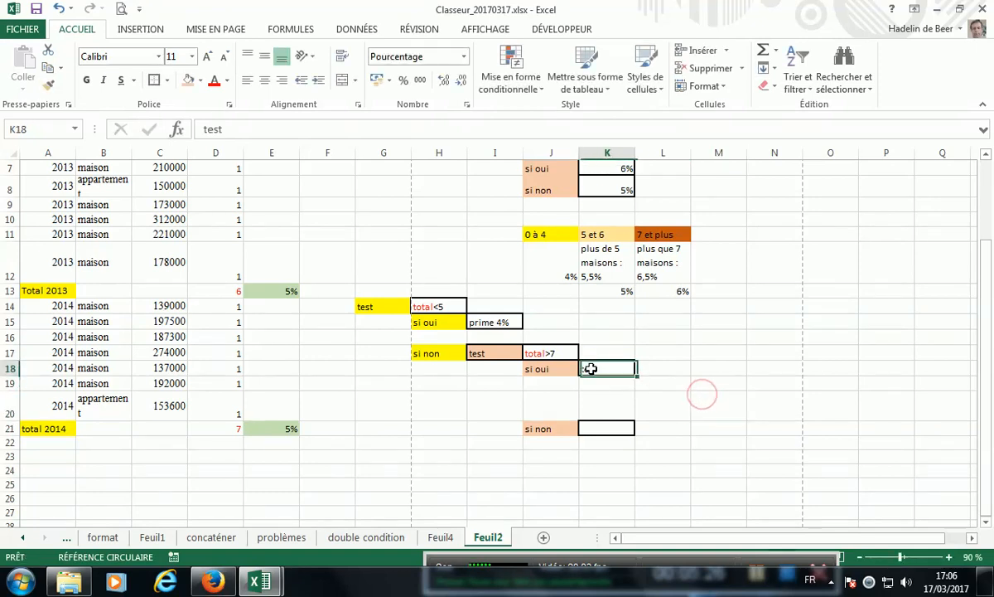
{"action": "left_click", "coordinate": [200, 81]}
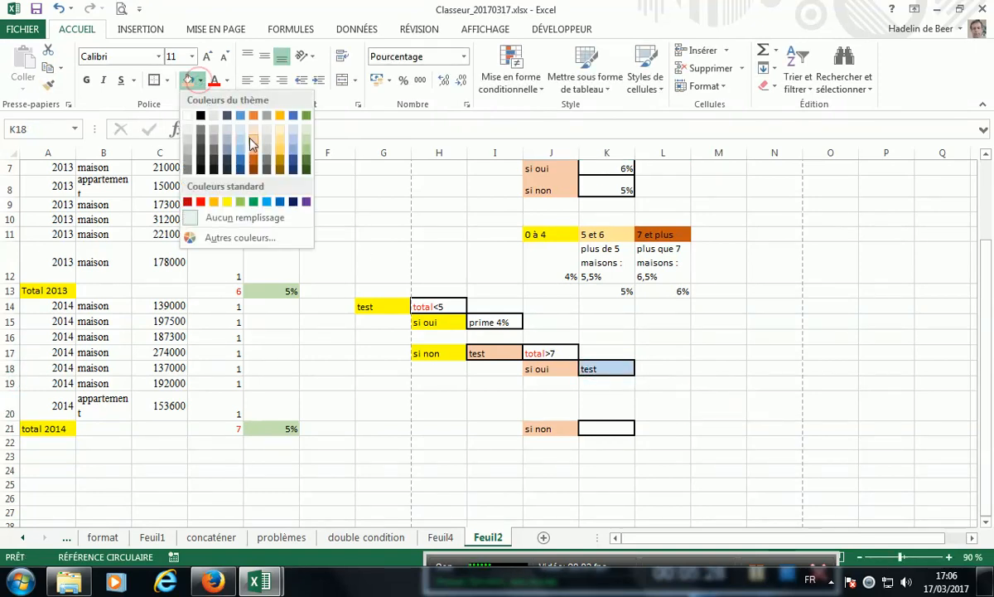
{"action": "left_click", "coordinate": [293, 135]}
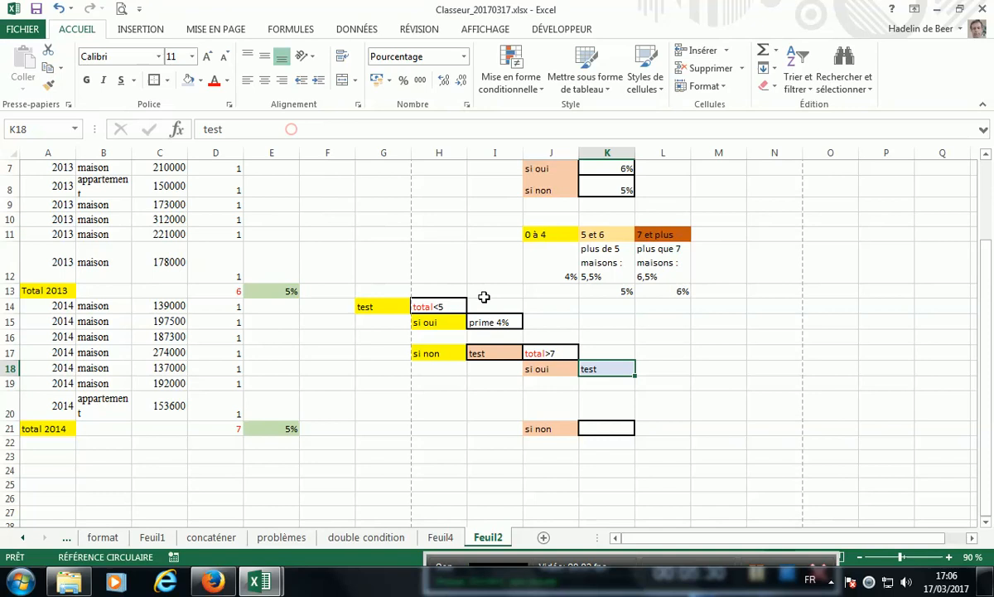
Enter "si oui" in L19 and "si non" in L20, and fill both cells with the same light blue.
{"action": "left_click", "coordinate": [643, 382]}
{"action": "type", "text": "si oui"}
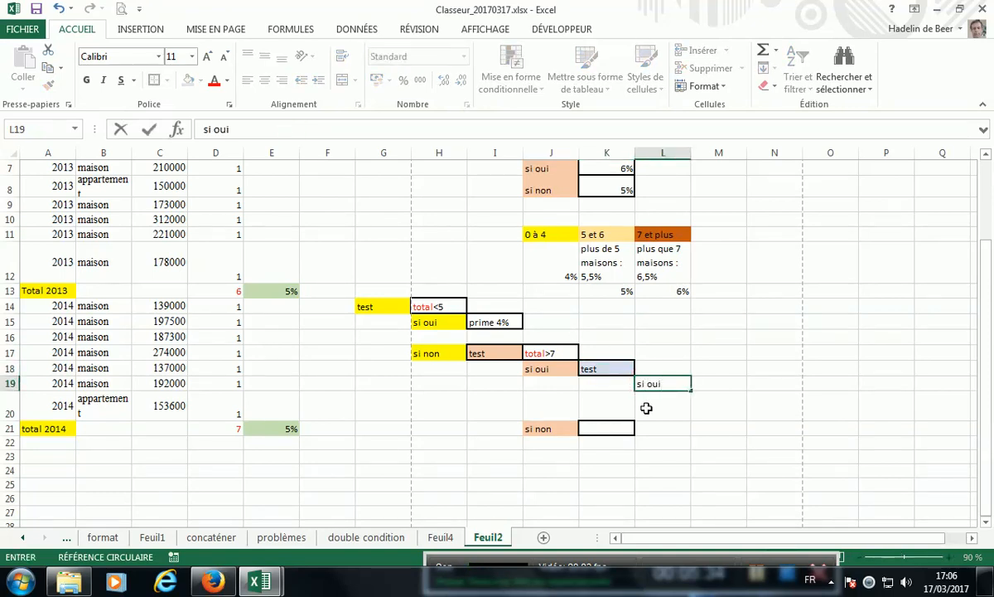
{"action": "key", "text": "Return"}
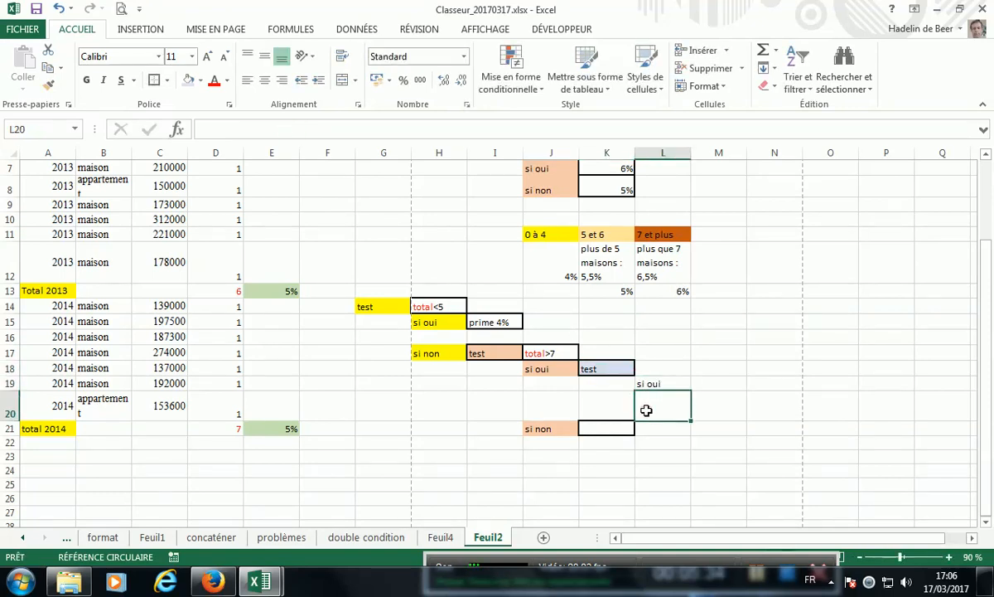
{"action": "type", "text": "si non"}
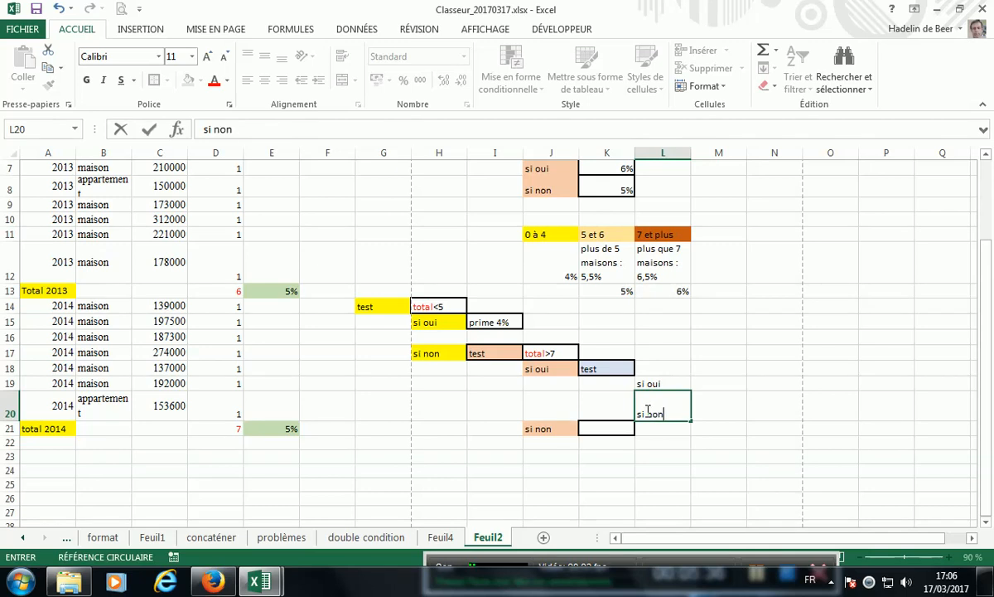
{"action": "left_click", "coordinate": [662, 425]}
{"action": "left_click_drag", "start_coordinate": [647, 383], "coordinate": [648, 406]}
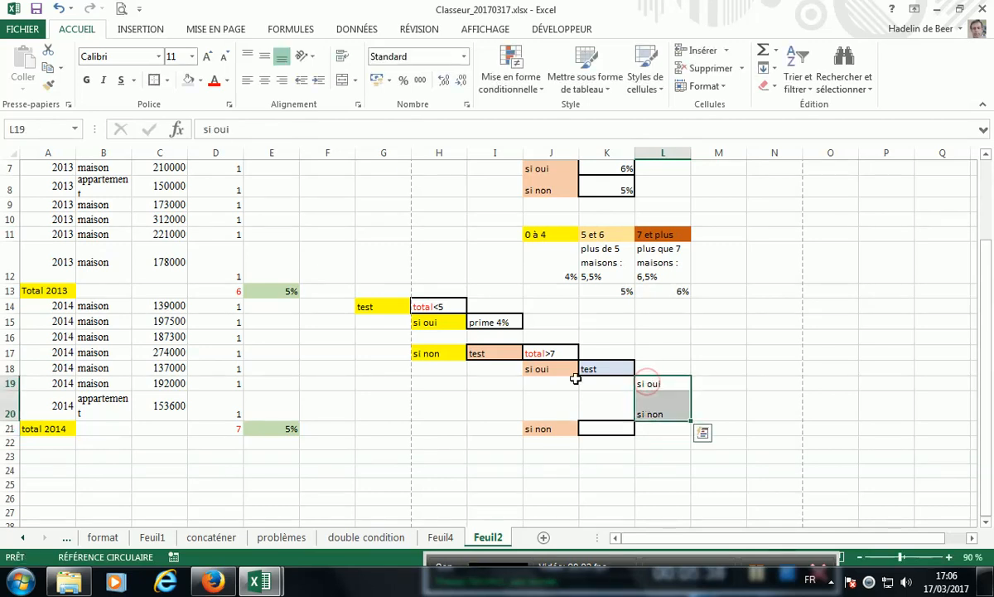
{"action": "left_click", "coordinate": [188, 79]}
{"action": "left_click", "coordinate": [750, 387]}
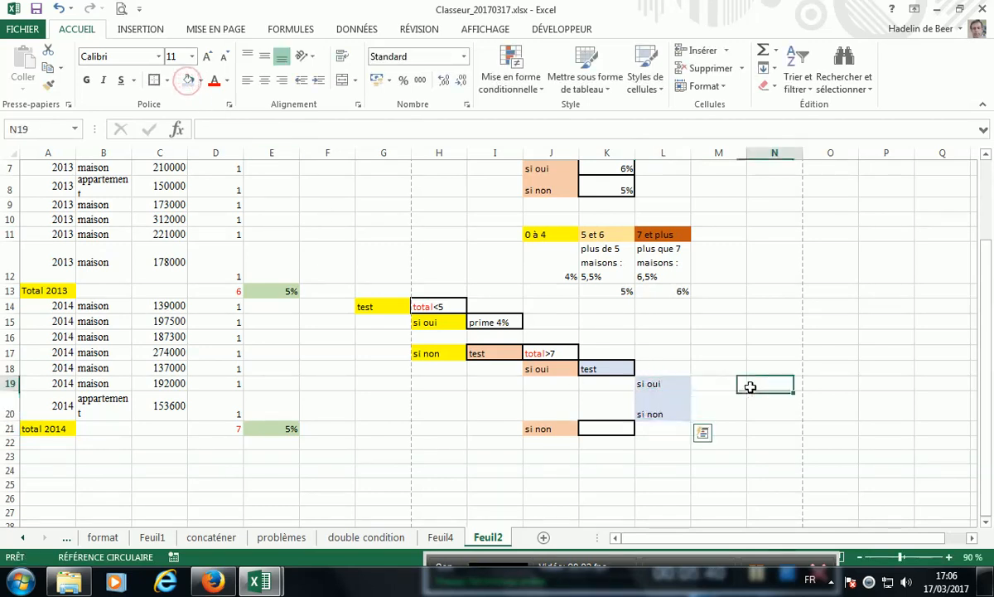
Outline the empty condition cell L18 and the empty result cells M19 and M20 with a thick black box border.
{"action": "left_click", "coordinate": [663, 368]}
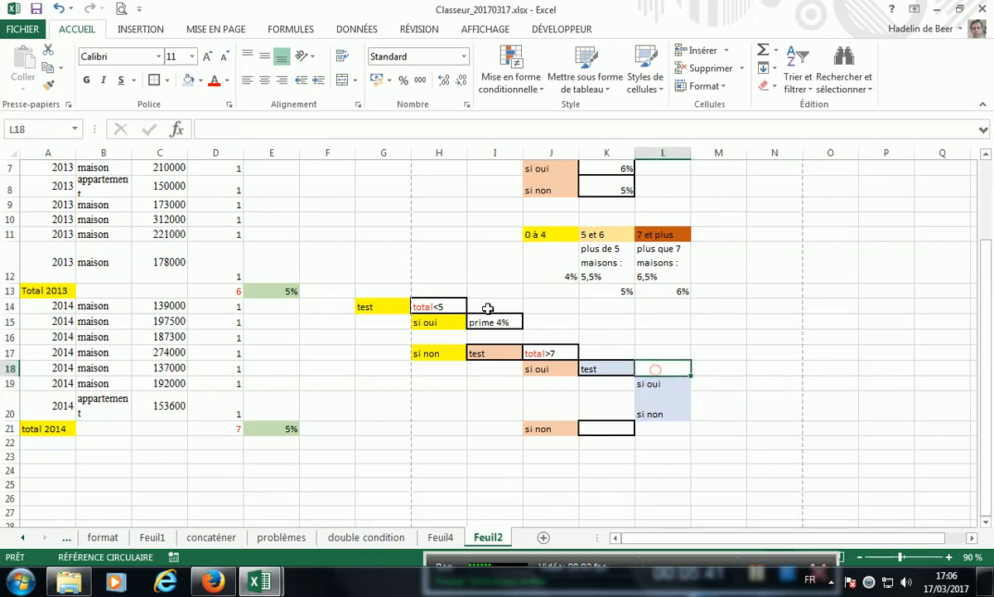
{"action": "left_click", "coordinate": [155, 80]}
{"action": "left_click", "coordinate": [729, 383]}
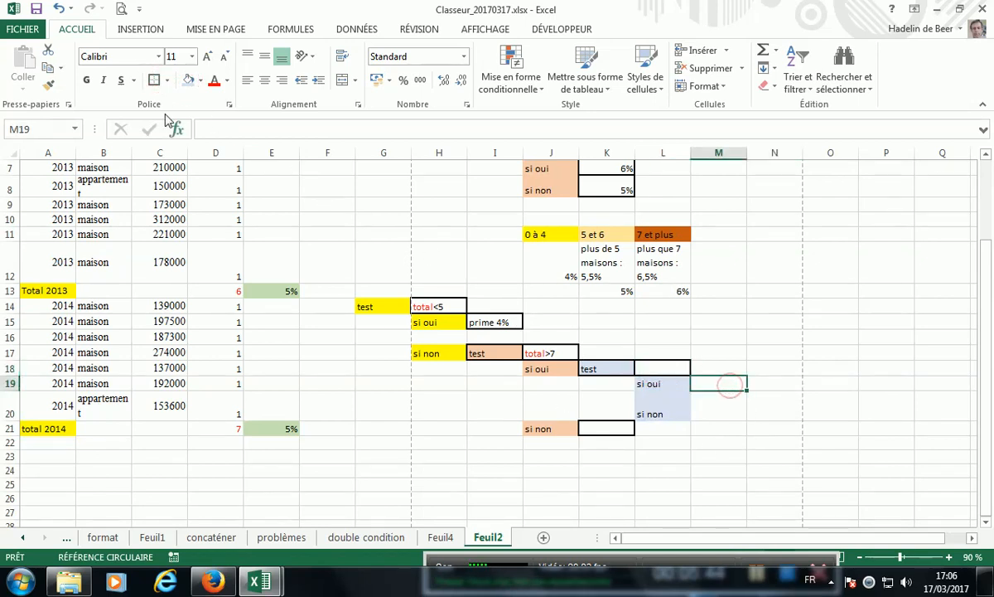
{"action": "left_click", "coordinate": [155, 81]}
{"action": "left_click", "coordinate": [719, 408]}
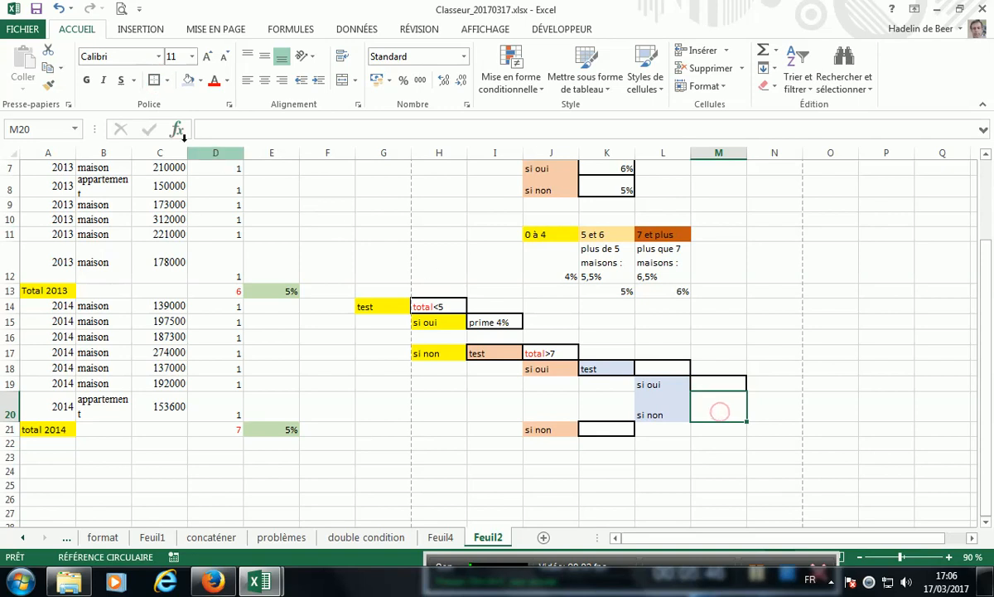
{"action": "left_click", "coordinate": [155, 80]}
{"action": "left_click", "coordinate": [650, 483]}
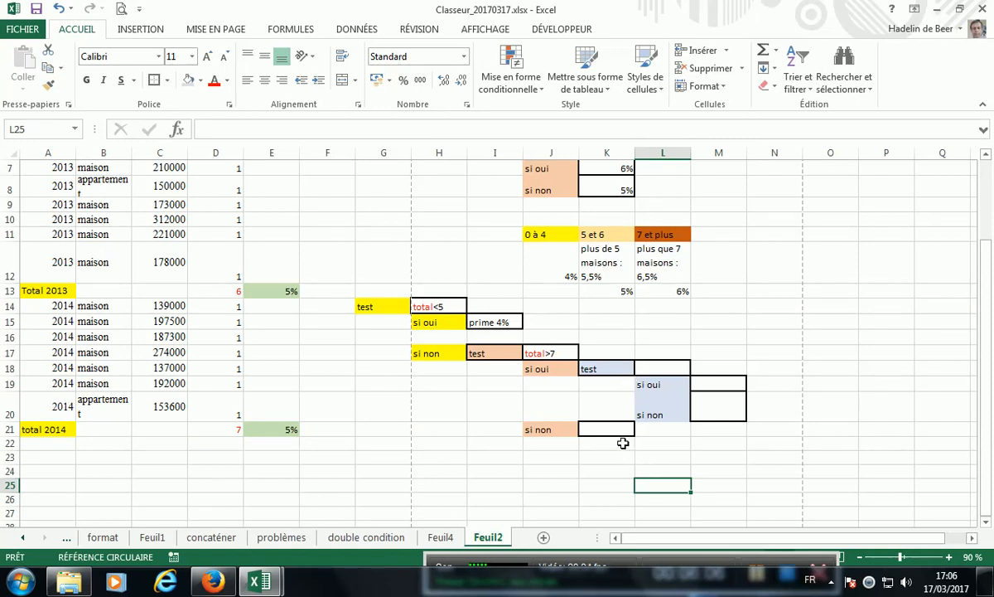
Enter "test" in K21 beside the orange "si non" label and fill the cell with medium green.
{"action": "left_click", "coordinate": [600, 432]}
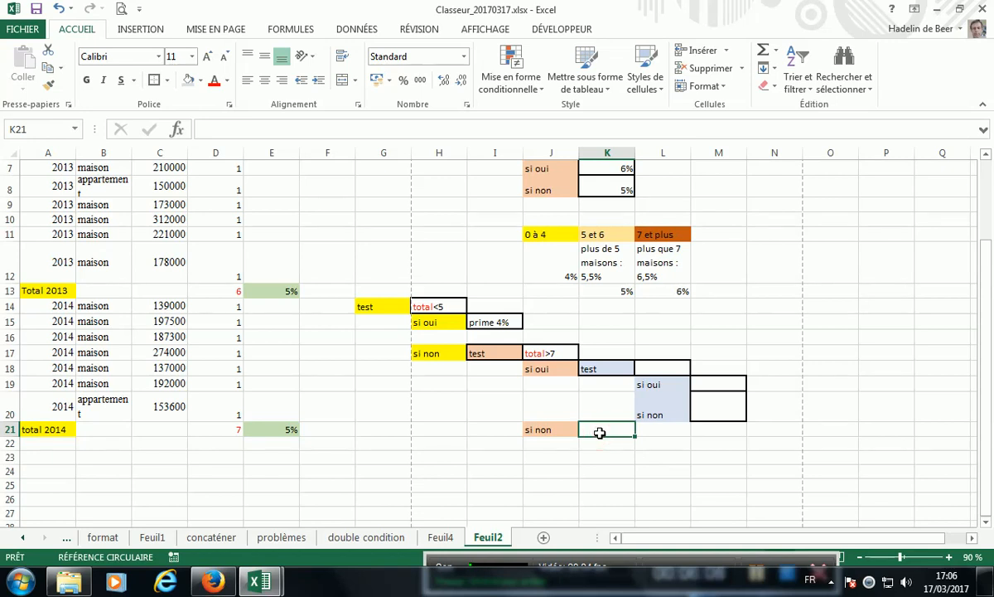
{"action": "type", "text": "test"}
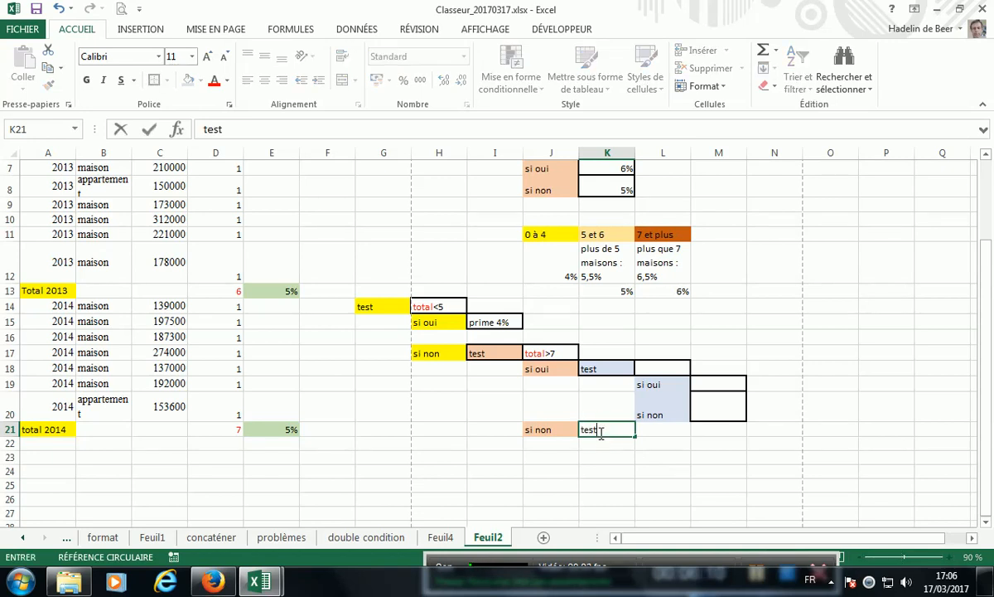
{"action": "left_click", "coordinate": [600, 429]}
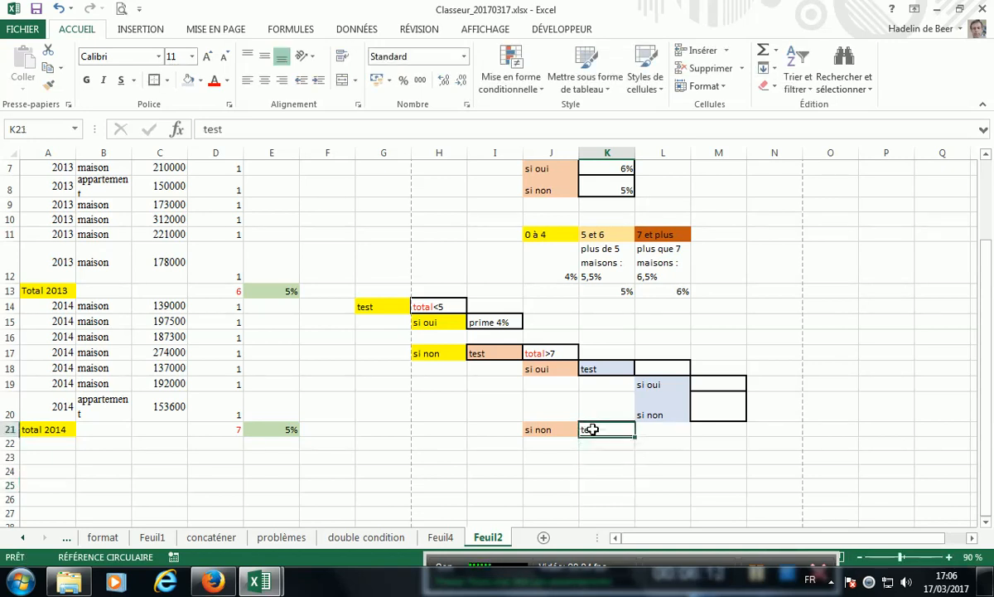
{"action": "left_click", "coordinate": [200, 81]}
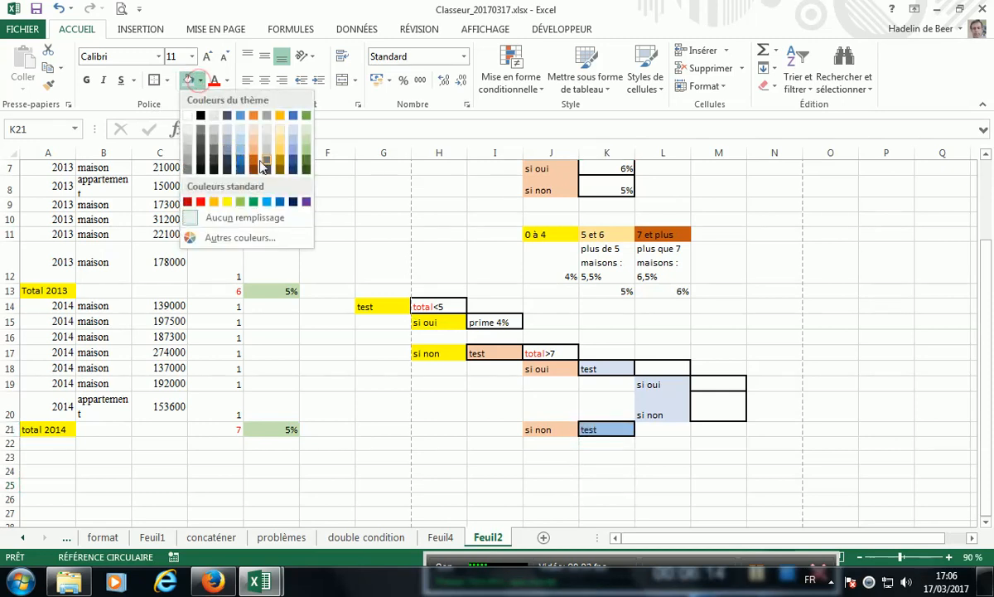
{"action": "left_click", "coordinate": [306, 149]}
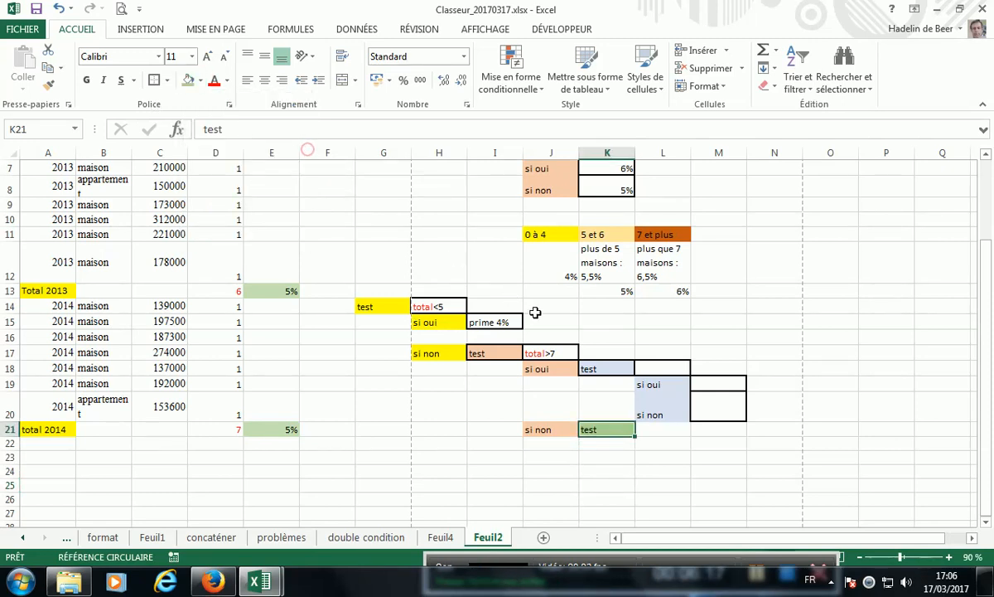
Enter "si oui" in L22 and "si non" in L23, and fill both cells with the same medium green.
{"action": "left_click", "coordinate": [659, 445]}
{"action": "type", "text": "si oui"}
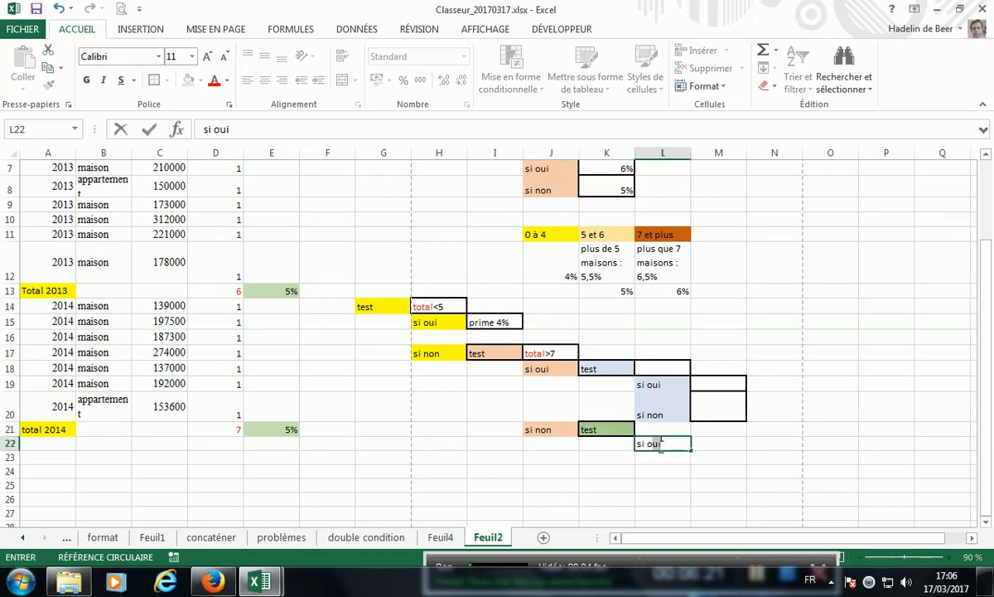
{"action": "left_click", "coordinate": [654, 457]}
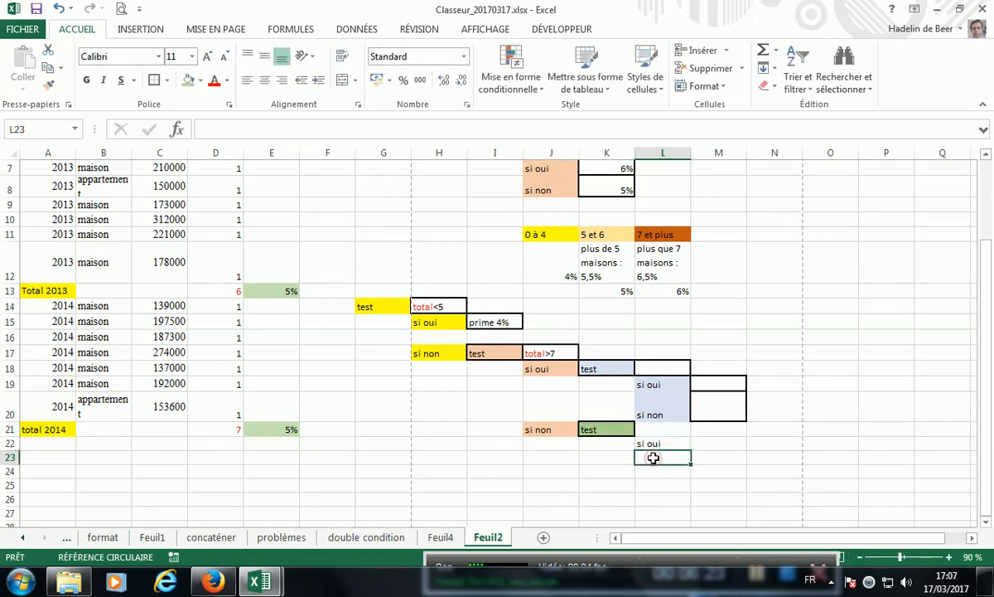
{"action": "type", "text": "si non"}
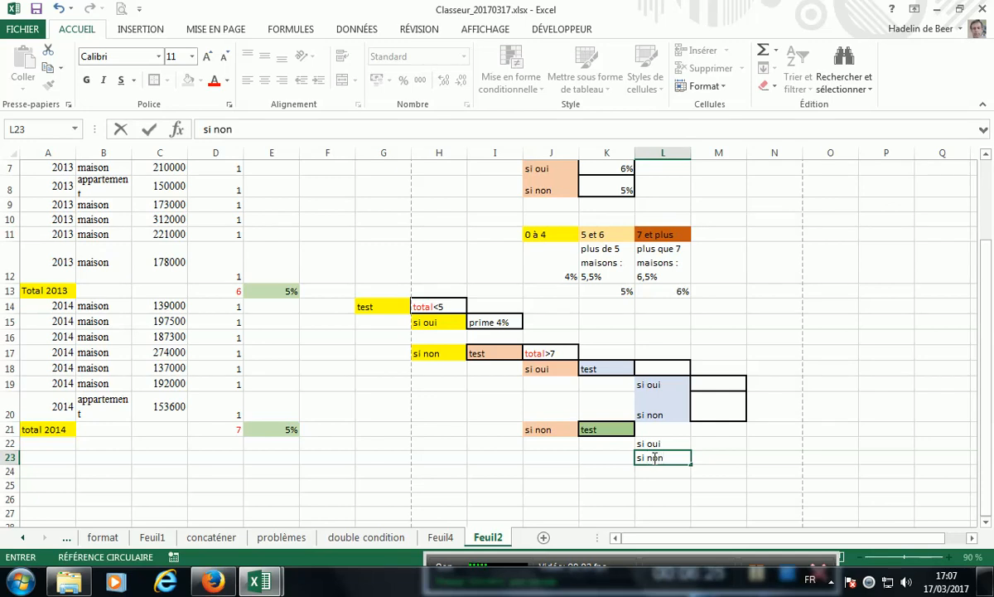
{"action": "left_click", "coordinate": [658, 500]}
{"action": "left_click_drag", "start_coordinate": [658, 443], "coordinate": [654, 457]}
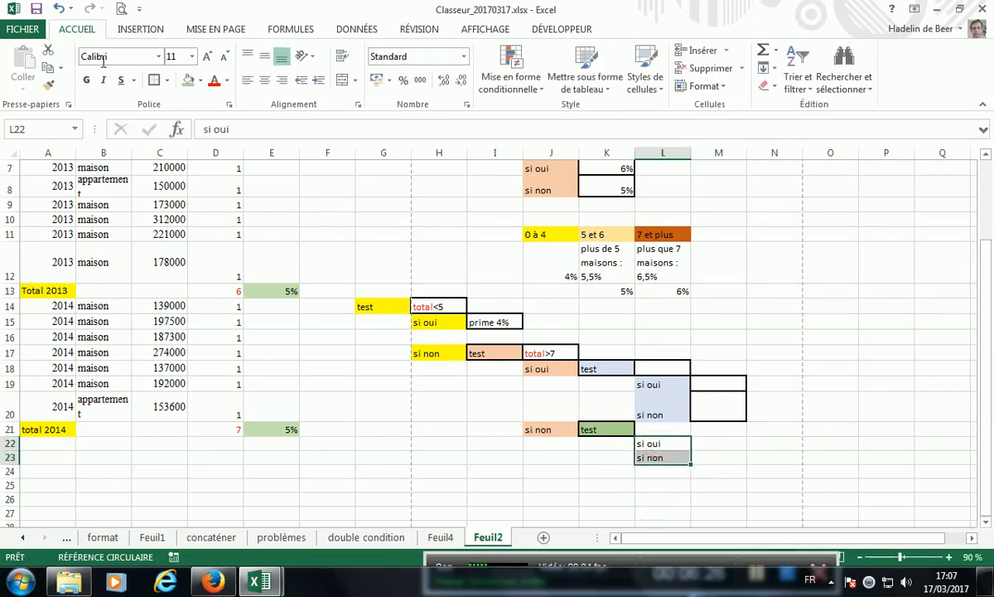
{"action": "left_click", "coordinate": [188, 80]}
{"action": "left_click", "coordinate": [696, 514]}
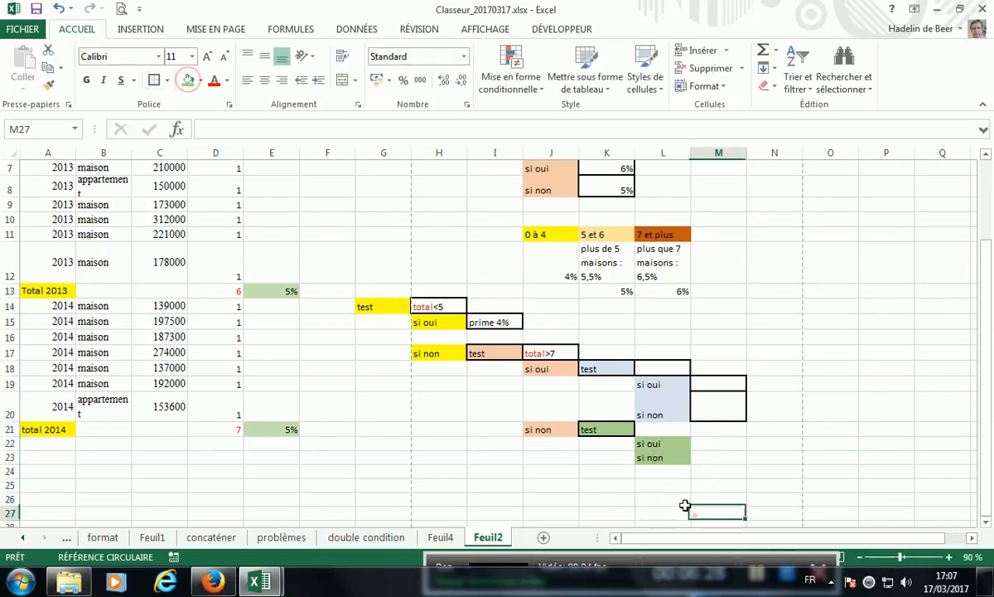
Outline the empty condition cell L21 and the empty result cells M22 and M23 with a thick black box border.
{"action": "left_click", "coordinate": [654, 432]}
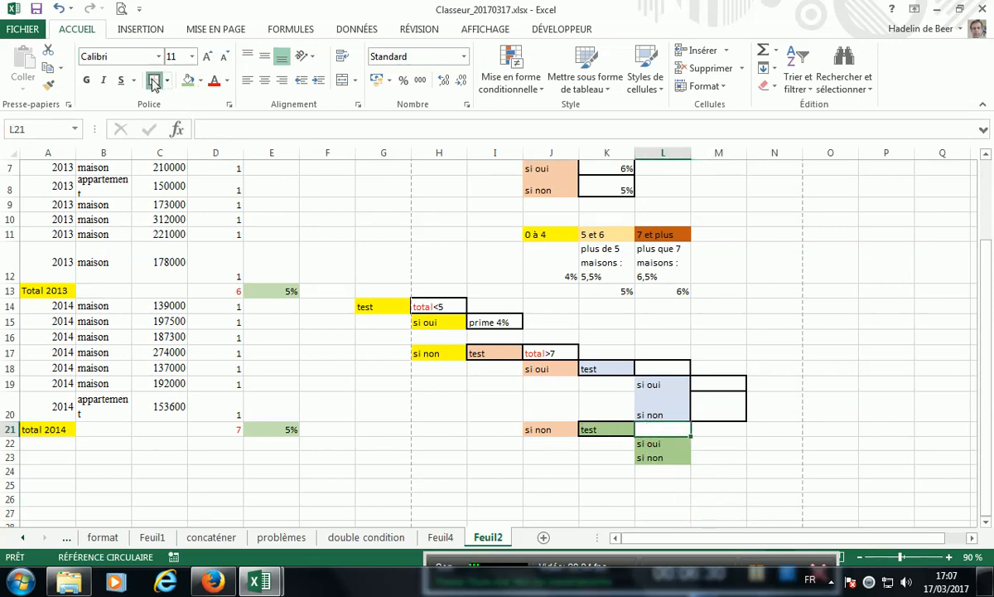
{"action": "left_click", "coordinate": [720, 444]}
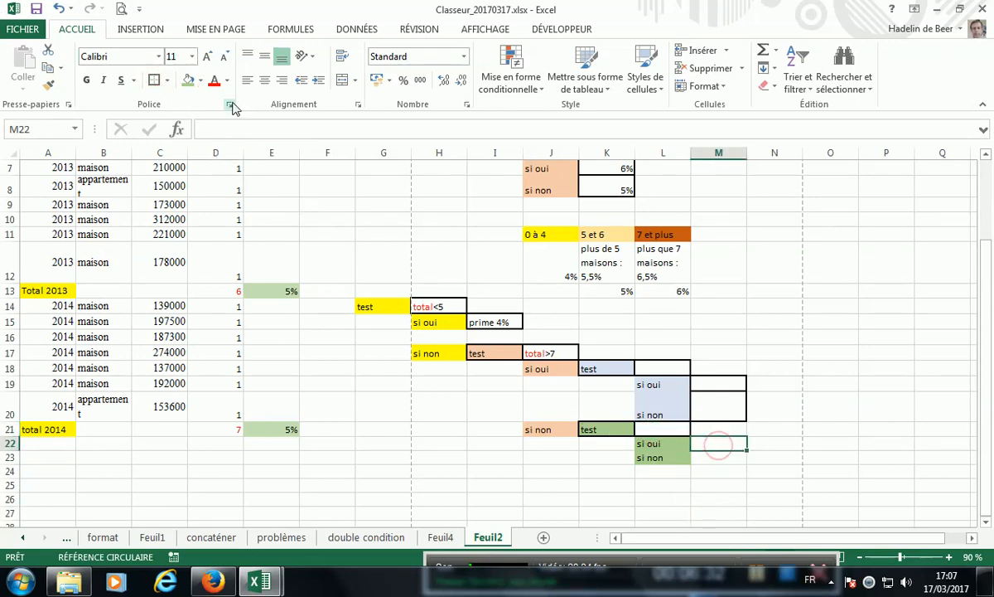
{"action": "left_click", "coordinate": [155, 79]}
{"action": "left_click", "coordinate": [714, 459]}
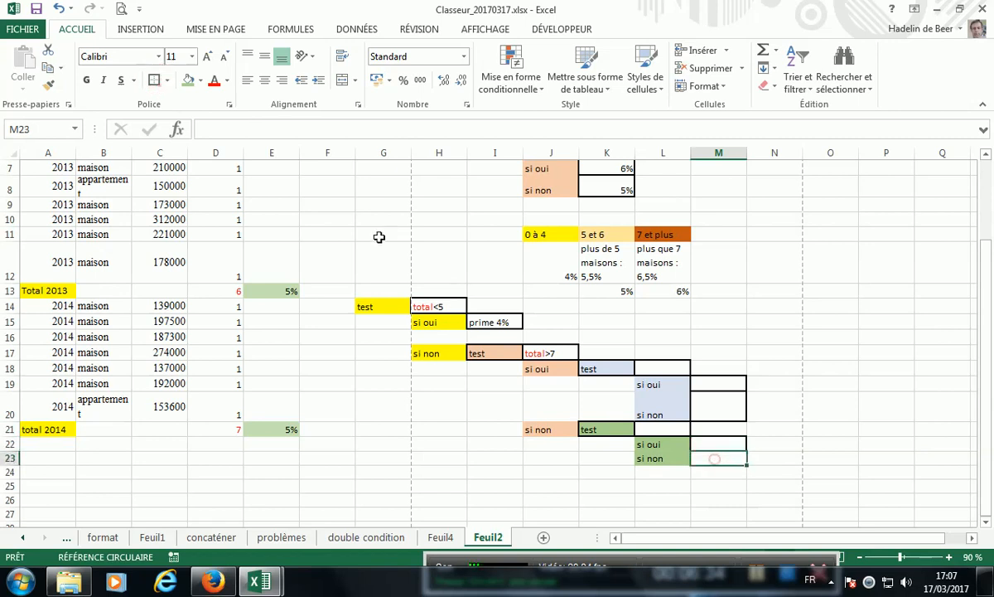
{"action": "left_click", "coordinate": [154, 79]}
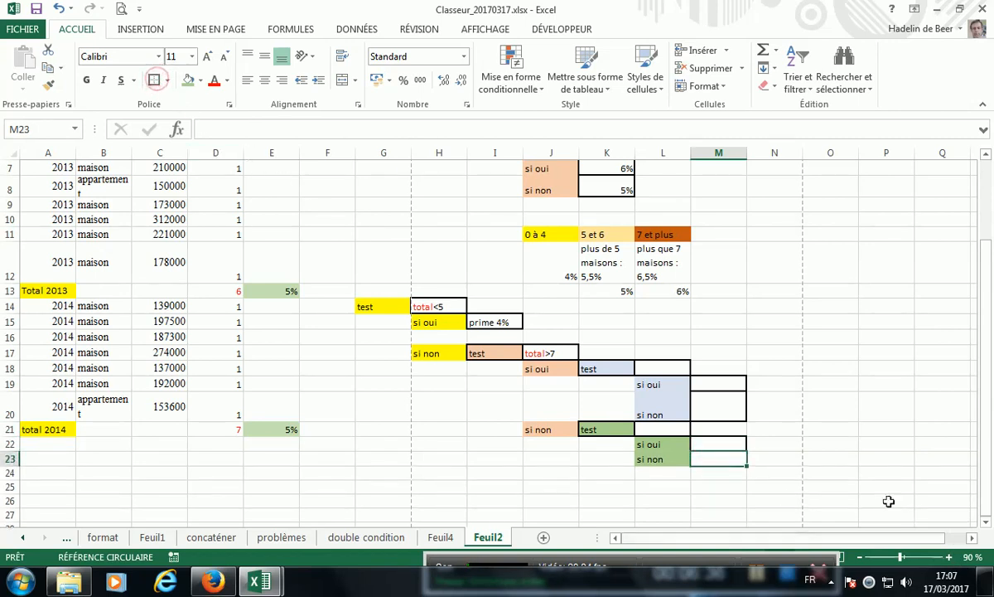
{"action": "left_click", "coordinate": [830, 472]}
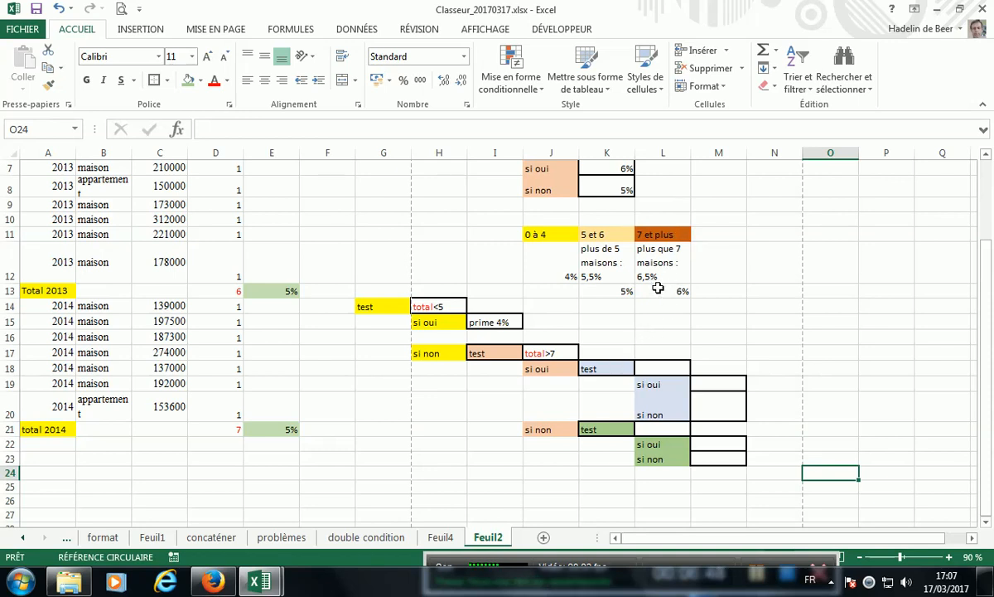
Insert a blank column before column F, just after the "Prime (biens)" column.
{"action": "scroll", "coordinate": [349, 414], "scroll_direction": "up", "scroll_amount": 2}
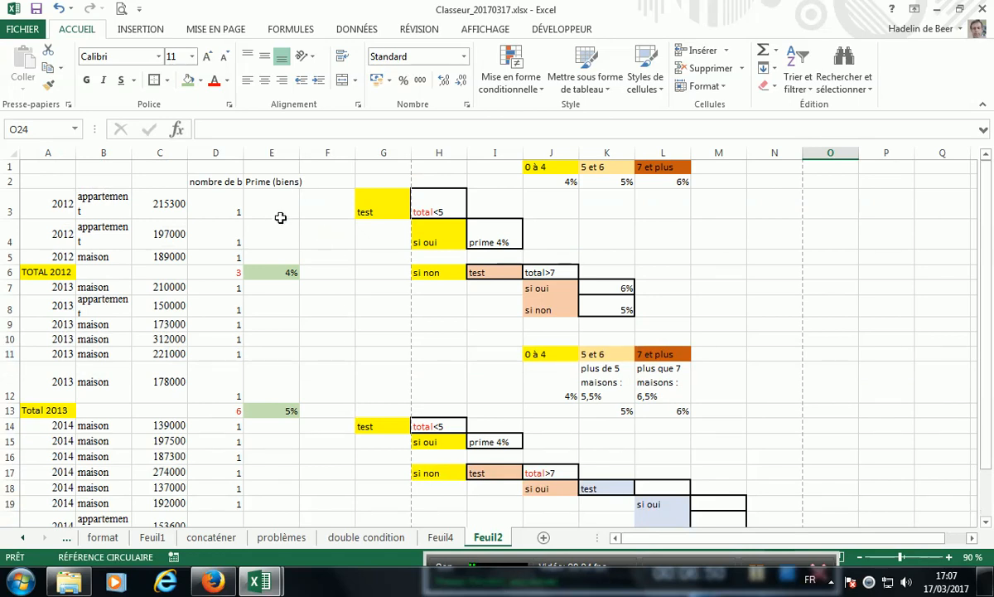
{"action": "left_click", "coordinate": [322, 183]}
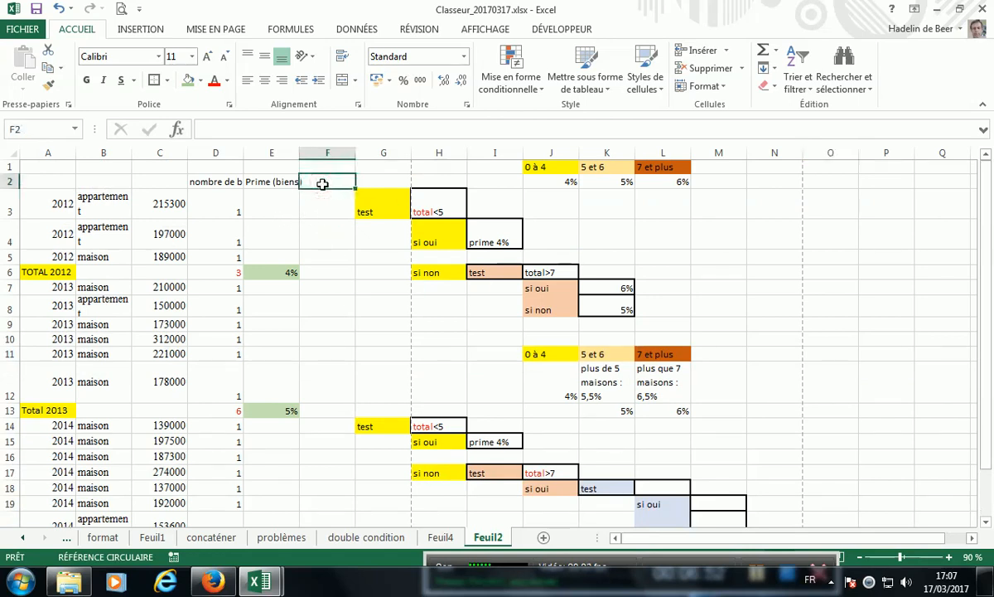
{"action": "left_click", "coordinate": [327, 153]}
{"action": "right_click", "coordinate": [324, 154]}
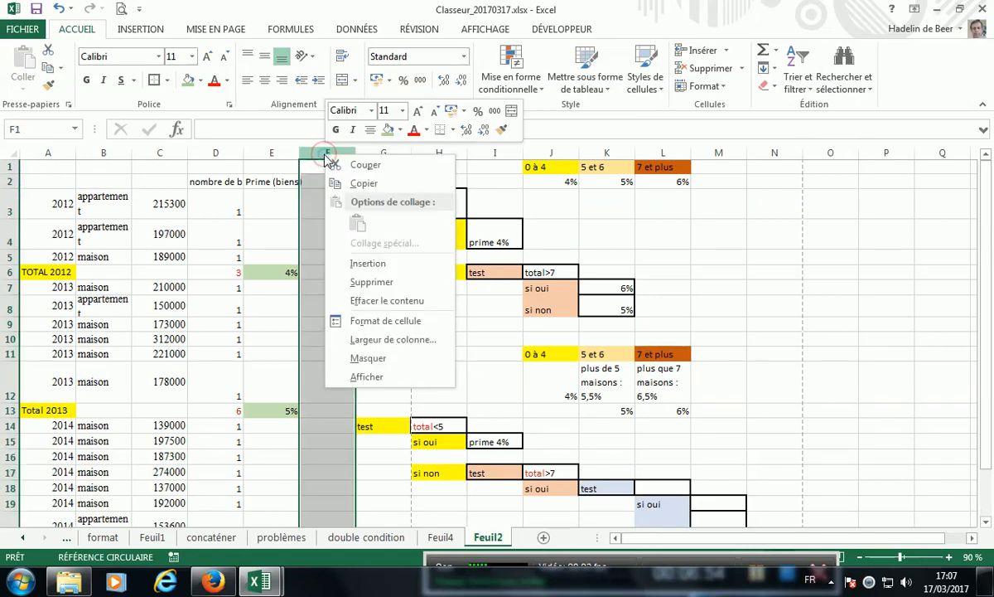
{"action": "left_click", "coordinate": [364, 262]}
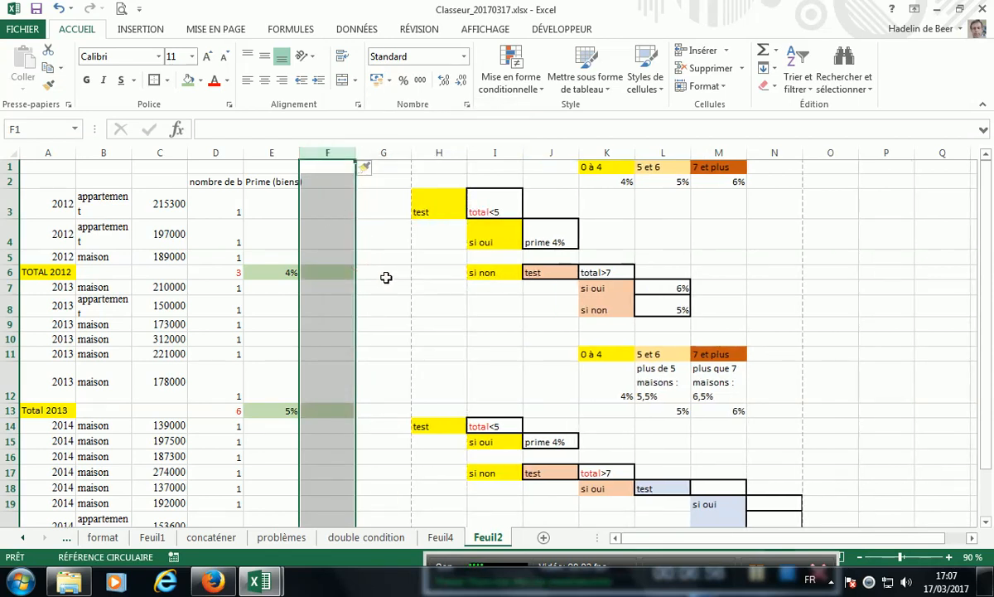
Enter the column header "nombre de maison" in G2.
{"action": "left_click", "coordinate": [383, 180]}
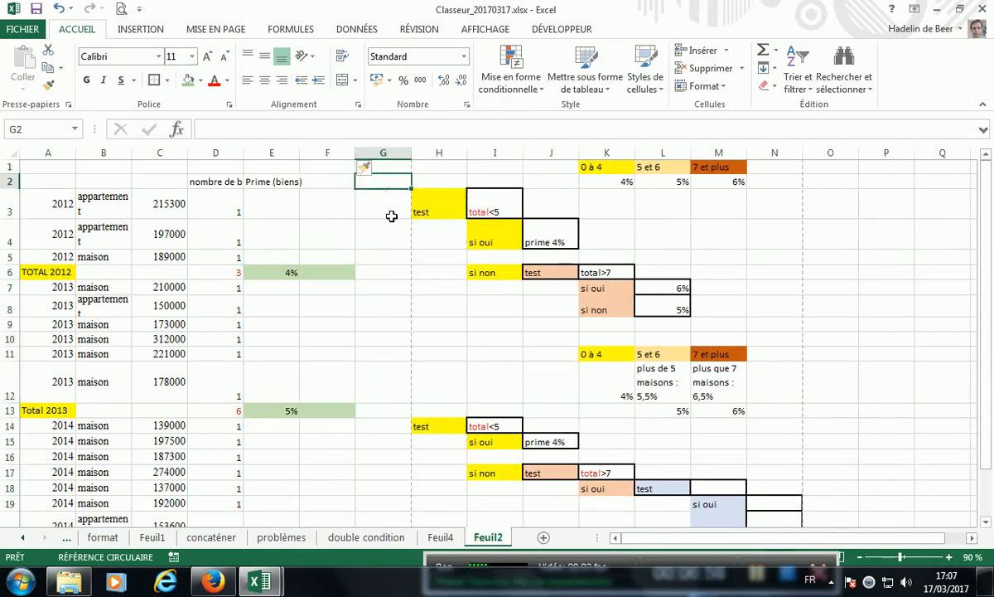
{"action": "type", "text": "nom"}
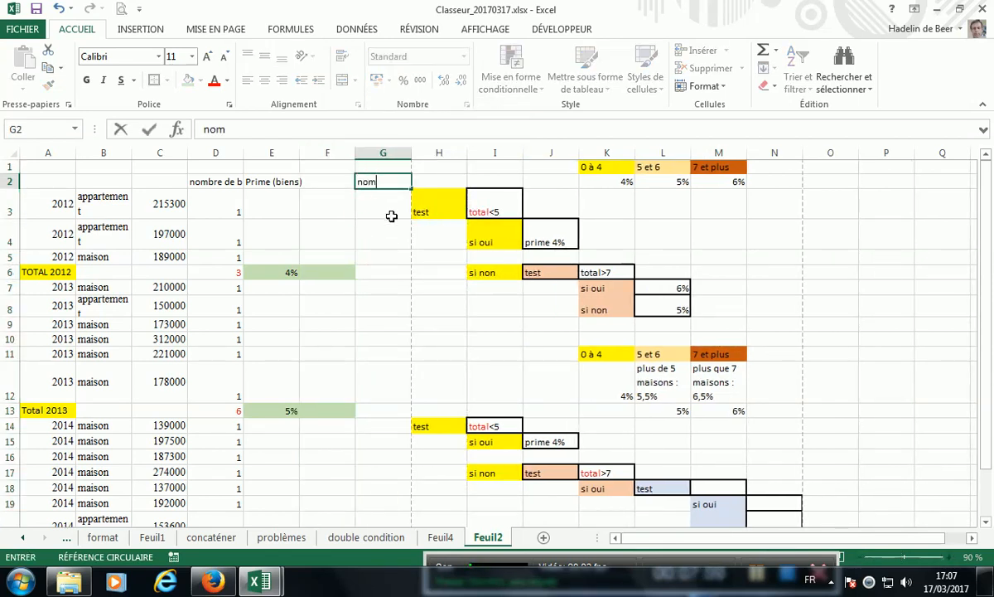
{"action": "type", "text": "bre de maison"}
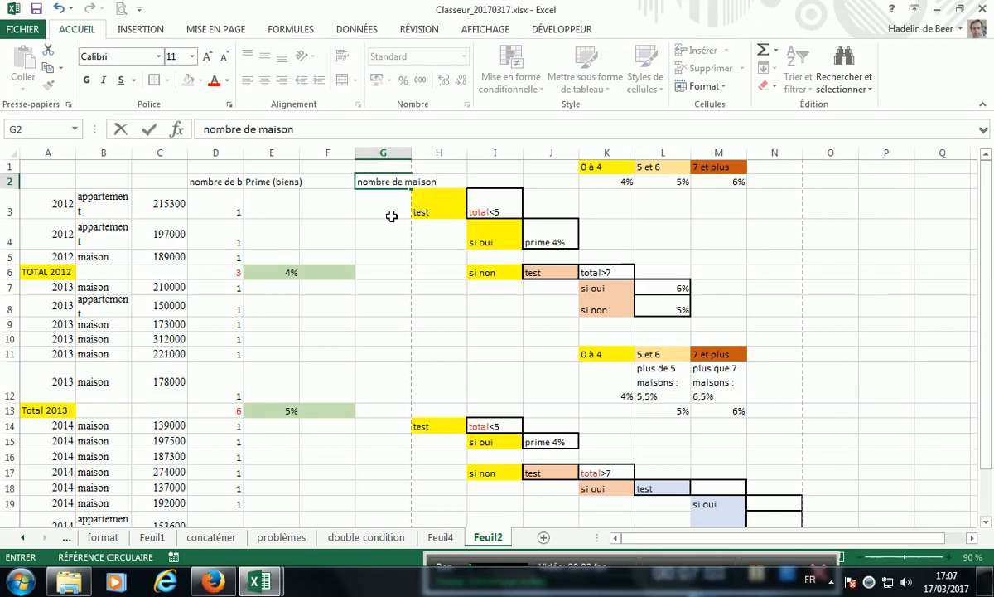
Enter 1 in the house-count column for each 2012 and 2013 "maison" row: G5, G7 and G9 through G12.
{"action": "left_click", "coordinate": [373, 258]}
{"action": "type", "text": "1"}
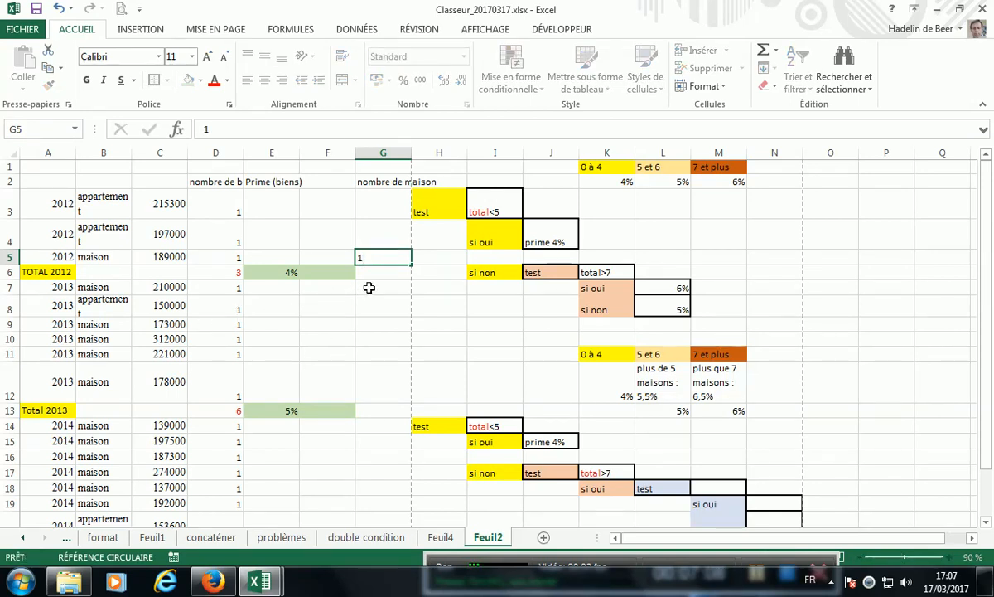
{"action": "left_click", "coordinate": [369, 288]}
{"action": "type", "text": "1"}
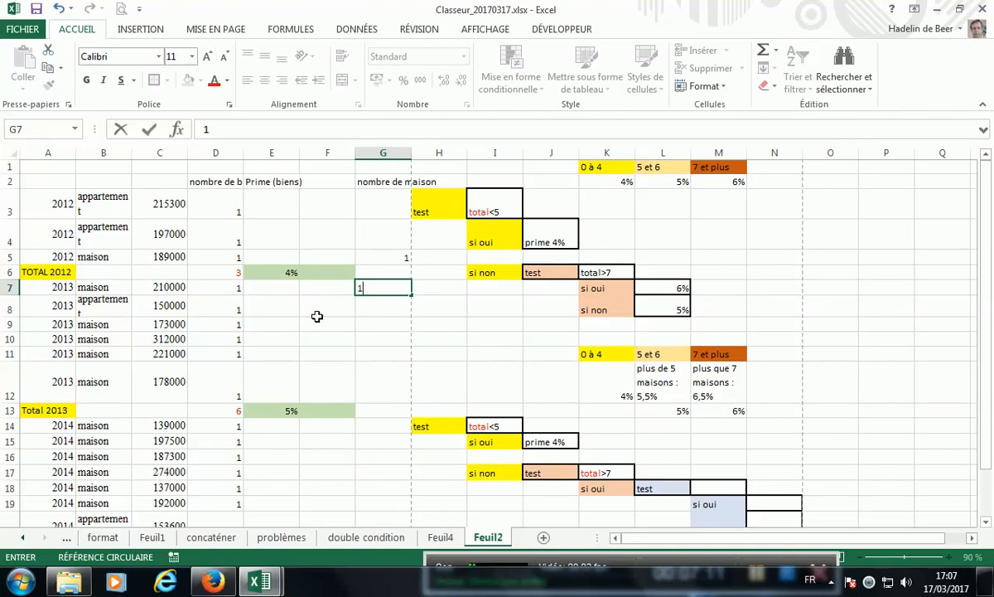
{"action": "left_click", "coordinate": [379, 324]}
{"action": "type", "text": "1"}
{"action": "left_click", "coordinate": [381, 338]}
{"action": "type", "text": "1"}
{"action": "left_click", "coordinate": [379, 353]}
{"action": "type", "text": "1"}
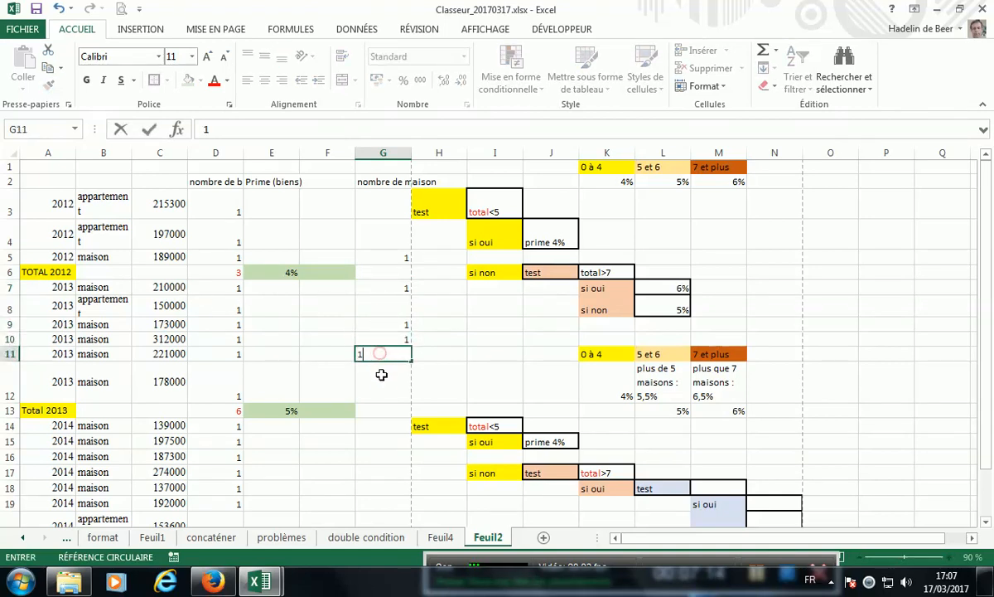
{"action": "left_click", "coordinate": [384, 388]}
{"action": "type", "text": "1"}
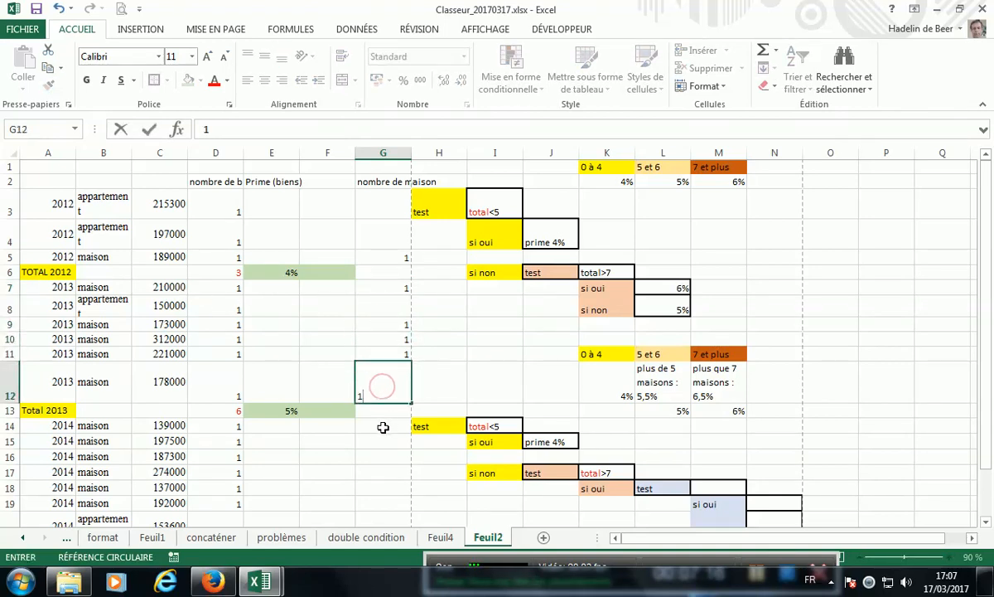
Enter 1 in the house-count column for each 2014 "maison" row, G14 through G19.
{"action": "left_click", "coordinate": [375, 426]}
{"action": "left_click", "coordinate": [374, 427]}
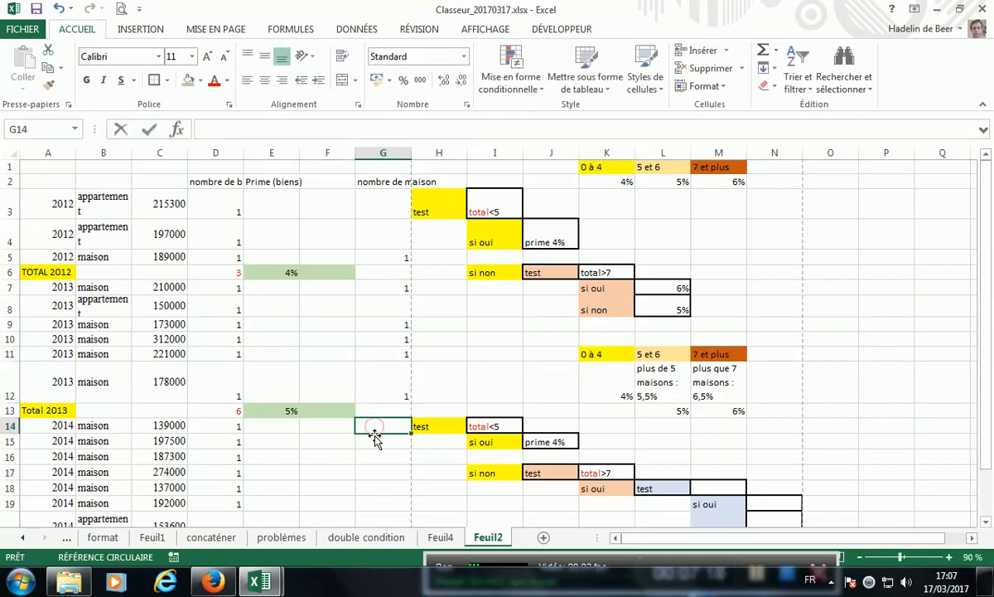
{"action": "type", "text": "1"}
{"action": "left_click", "coordinate": [375, 441]}
{"action": "type", "text": "1"}
{"action": "left_click", "coordinate": [377, 454]}
{"action": "type", "text": "1"}
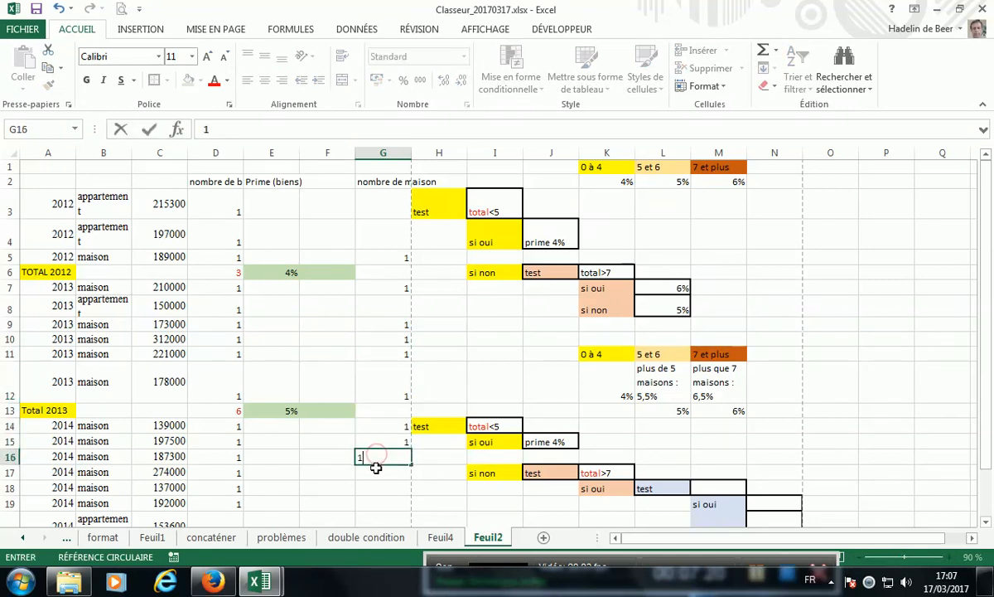
{"action": "left_click", "coordinate": [377, 473]}
{"action": "type", "text": "1"}
{"action": "left_click", "coordinate": [379, 488]}
{"action": "type", "text": "1"}
{"action": "left_click", "coordinate": [379, 503]}
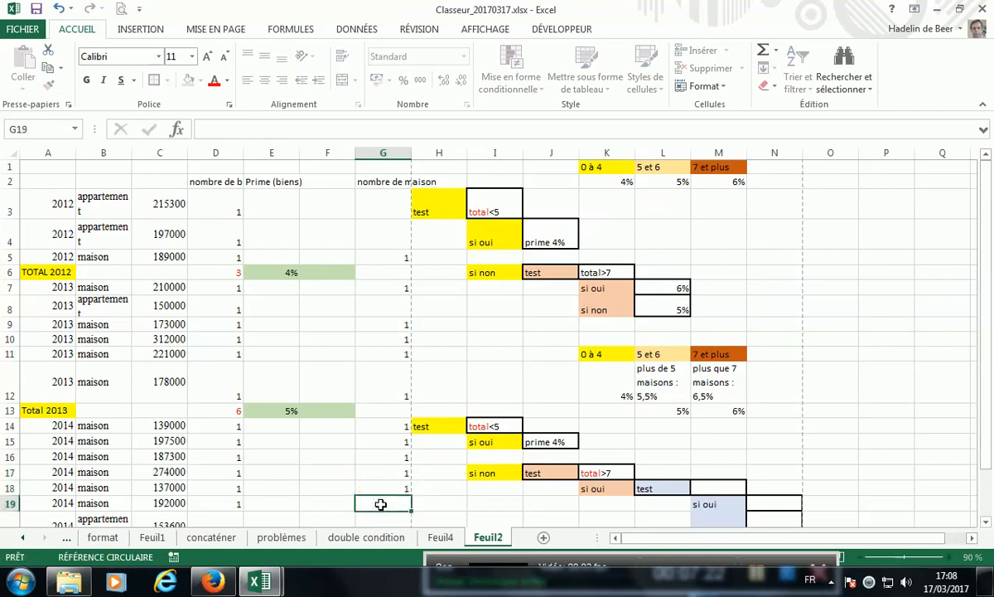
{"action": "type", "text": "1"}
{"action": "scroll", "coordinate": [390, 501], "scroll_direction": "down", "scroll_amount": 1}
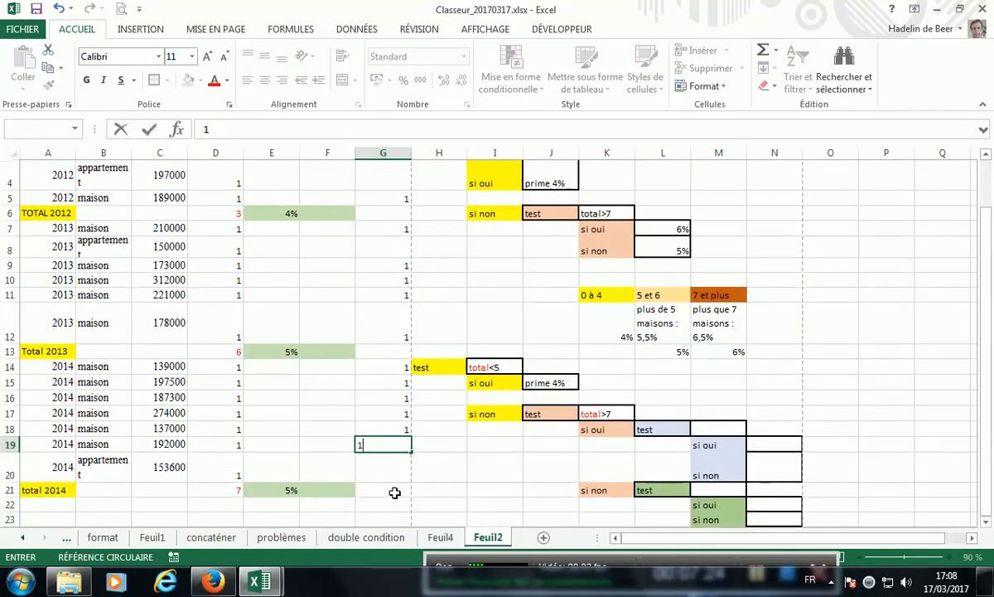
Total the 2012 houses in G6 with the formula =SOMME(G3:G5).
{"action": "left_click", "coordinate": [393, 213]}
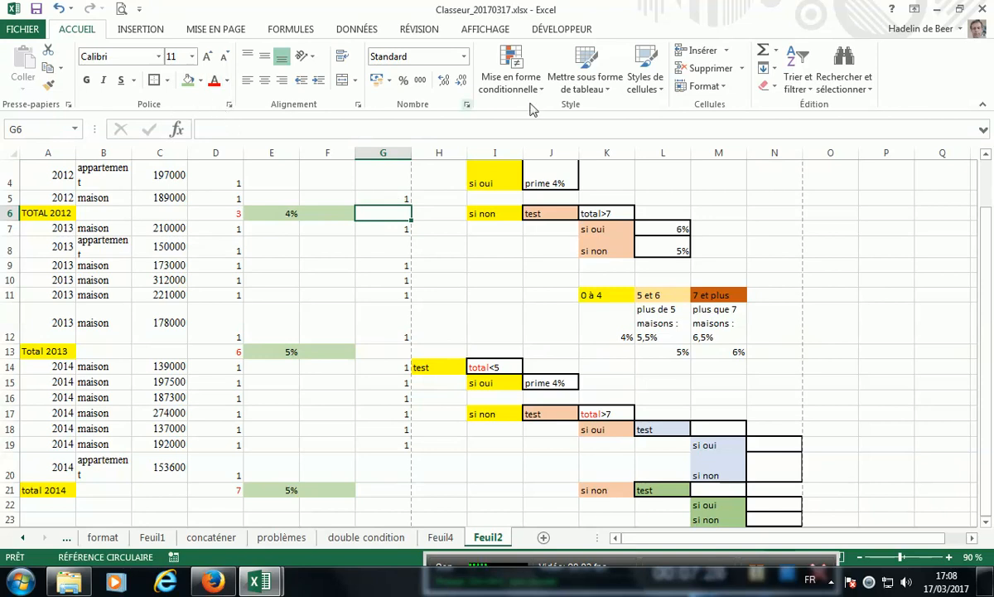
{"action": "left_click", "coordinate": [763, 51]}
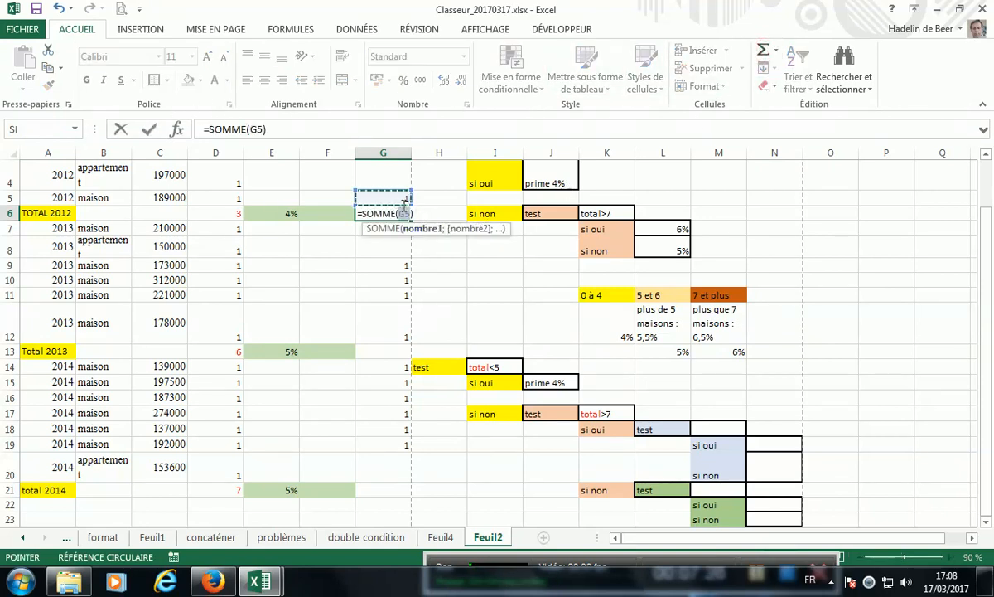
{"action": "mouse_move", "coordinate": [393, 197]}
{"action": "left_mouse_down"}
{"action": "mouse_move", "coordinate": [394, 151]}
{"action": "mouse_move", "coordinate": [389, 200]}
{"action": "left_mouse_up"}
{"action": "key", "text": "Return"}
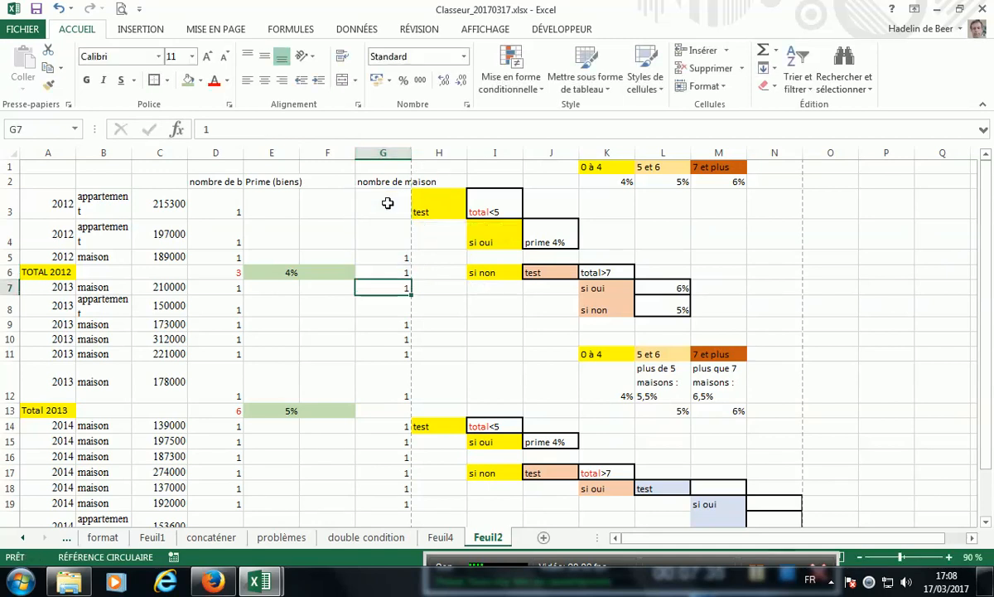
Try a blue fill on the 2012 house total in G6, and remove the fill.
{"action": "left_click", "coordinate": [387, 411]}
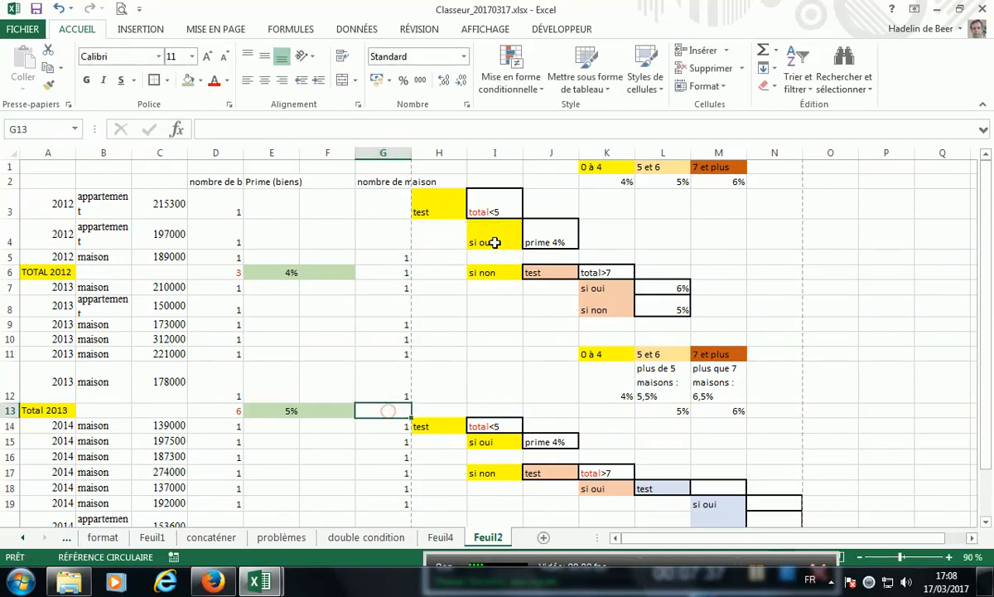
{"action": "left_click", "coordinate": [404, 274]}
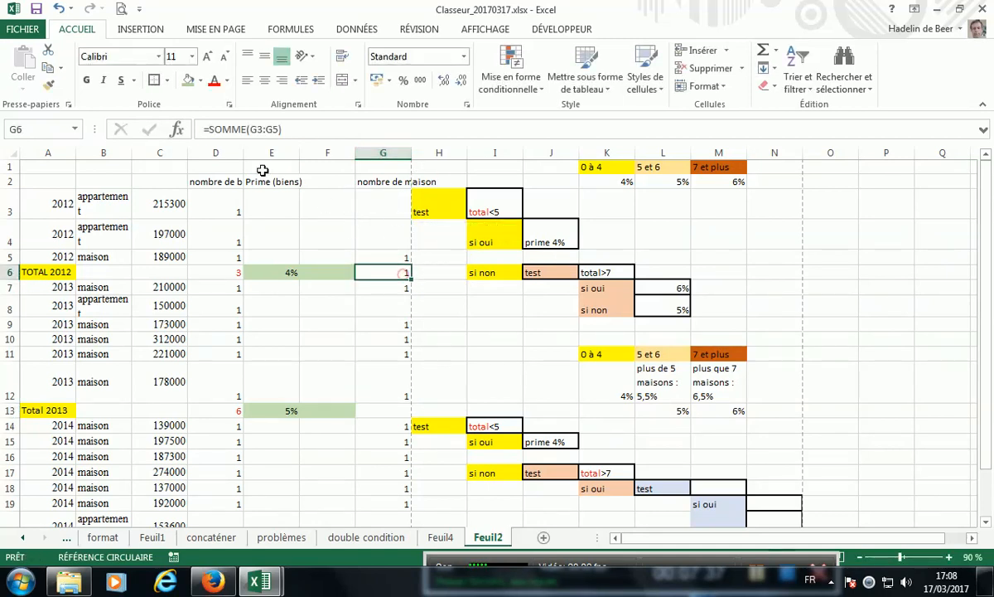
{"action": "left_click", "coordinate": [199, 80]}
{"action": "left_click", "coordinate": [240, 155]}
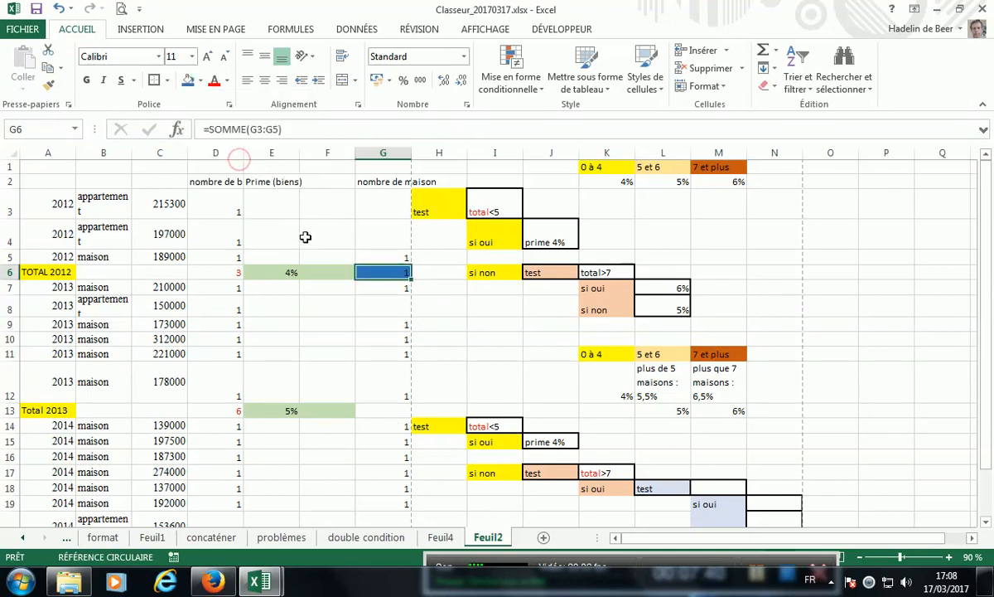
{"action": "left_click", "coordinate": [198, 80]}
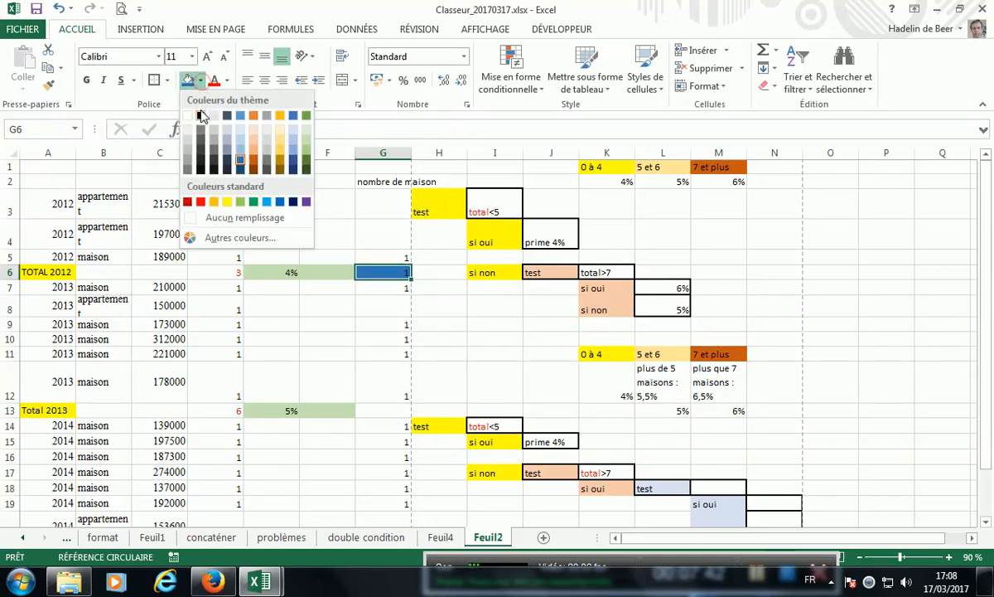
{"action": "left_click", "coordinate": [190, 213]}
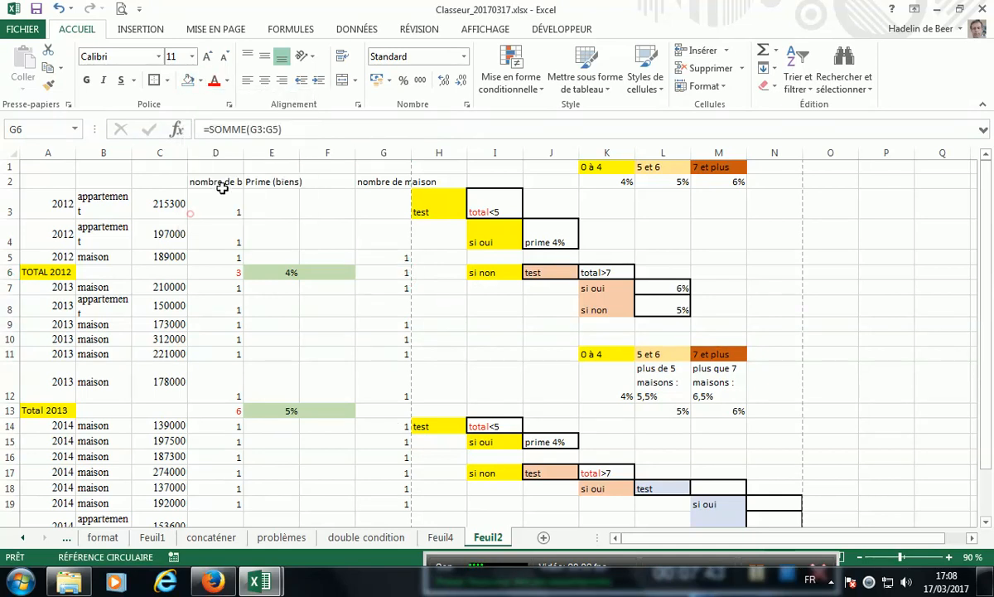
Set the font colour of the 2012 house total in G6 to blue.
{"action": "left_click", "coordinate": [227, 81]}
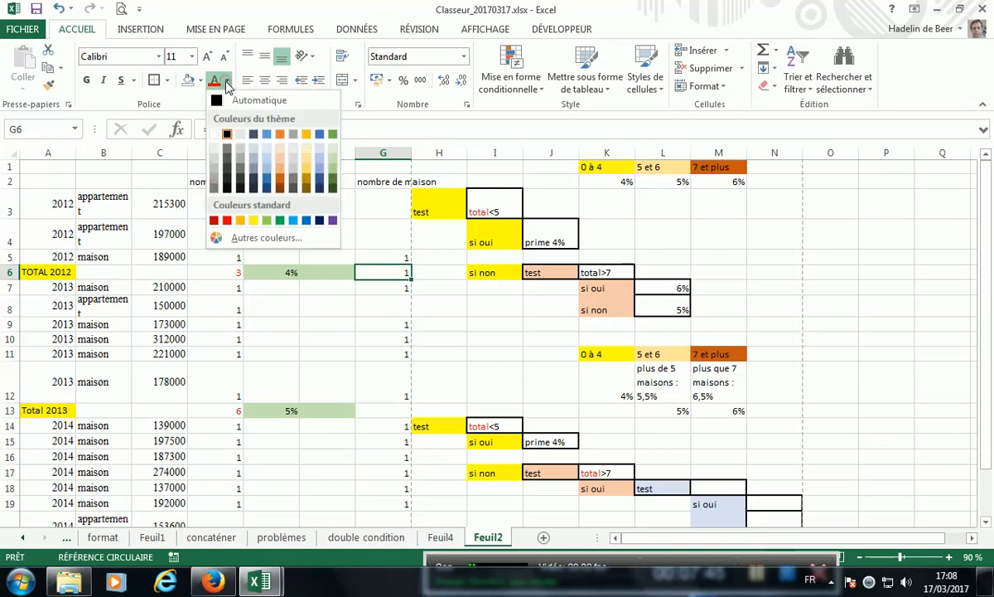
{"action": "left_click", "coordinate": [267, 184]}
{"action": "left_click", "coordinate": [386, 411]}
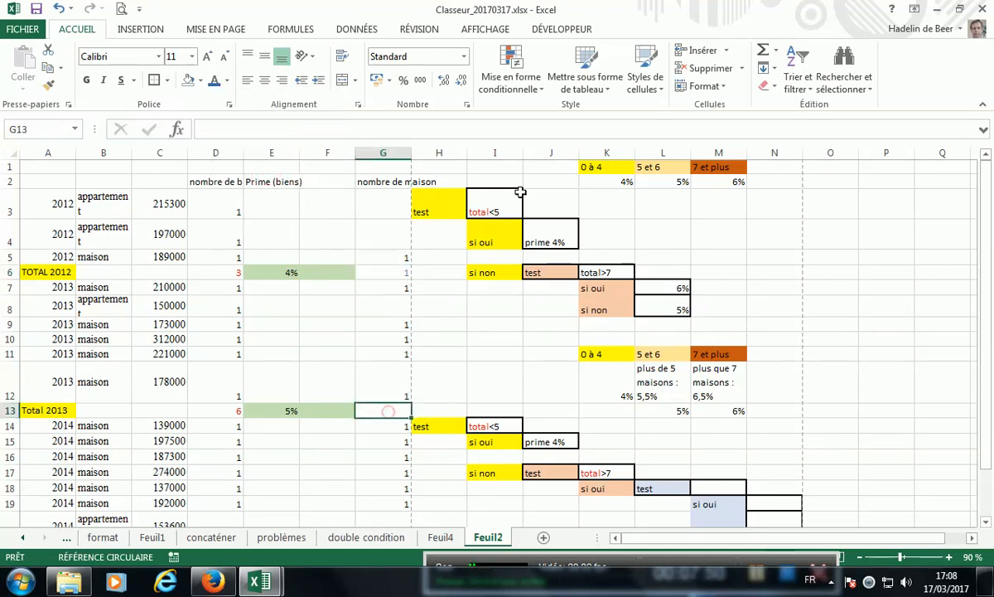
Total the 2013 houses in G13 with the formula =SOMME(G7:G12) and set the total's font colour to blue.
{"action": "left_click", "coordinate": [763, 49]}
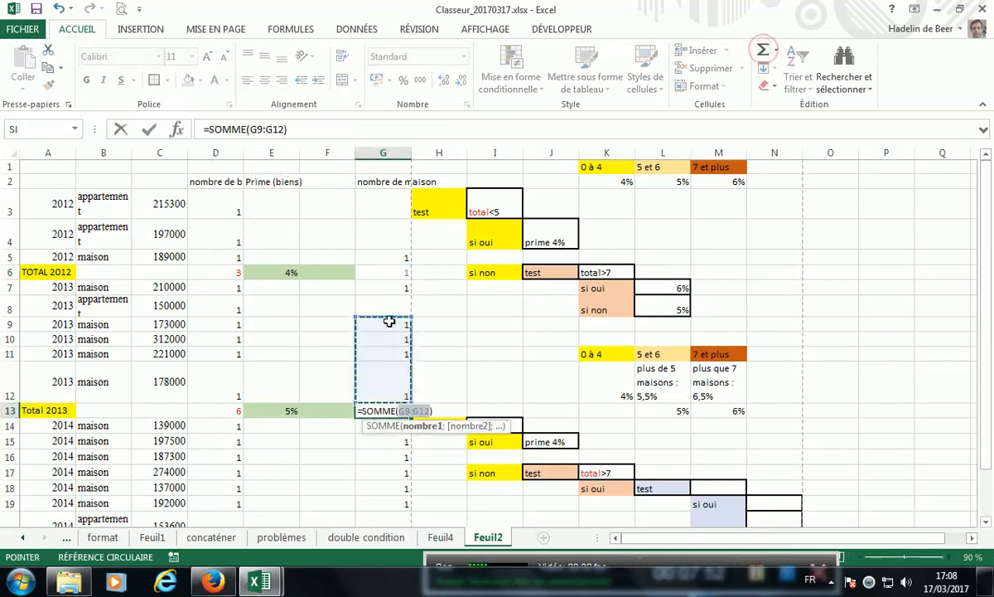
{"action": "left_click_drag", "start_coordinate": [387, 383], "coordinate": [393, 290]}
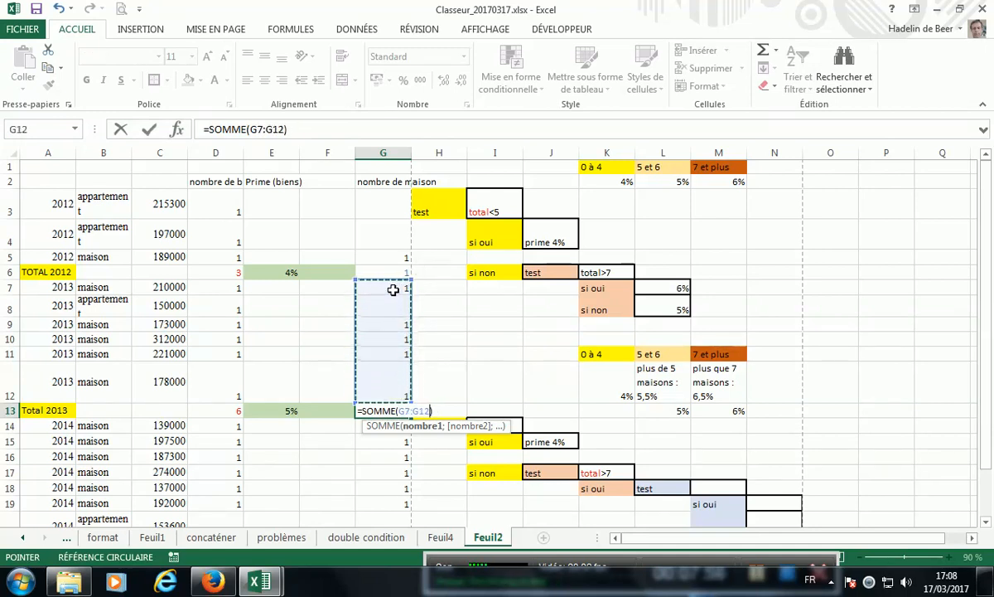
{"action": "key", "text": "Return"}
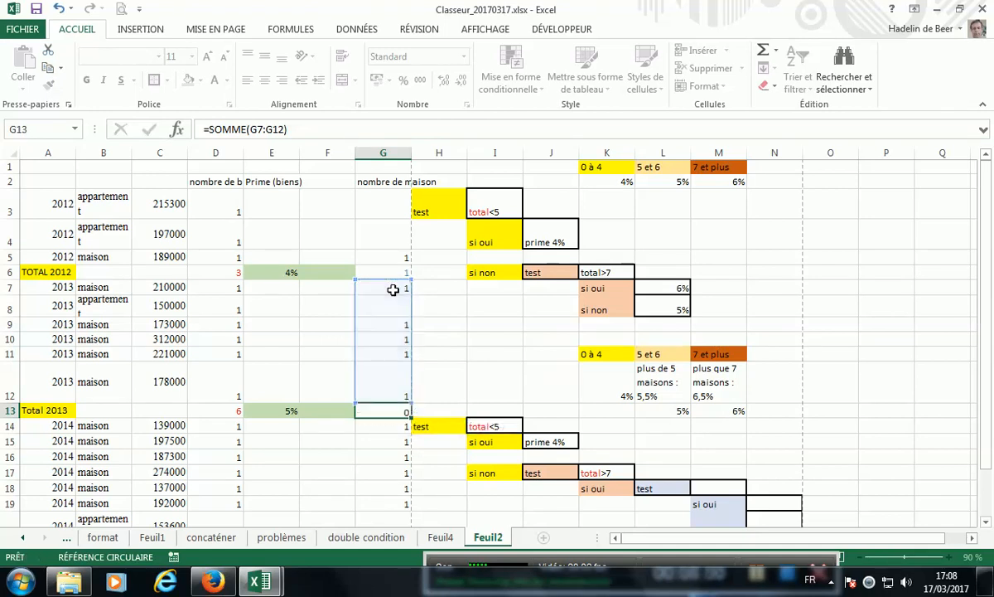
{"action": "key", "text": "Return"}
{"action": "left_click", "coordinate": [396, 411]}
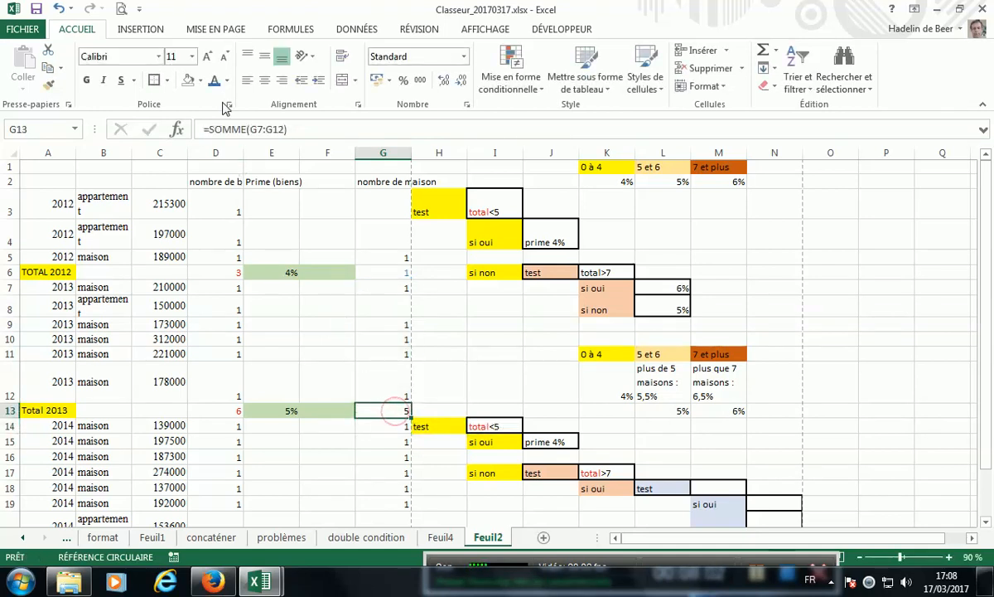
{"action": "left_click", "coordinate": [470, 338]}
Total the 2014 houses in G21 with the formula =SOMME(G14:G20) and set the total's font colour to blue.
{"action": "scroll", "coordinate": [468, 352], "scroll_direction": "down", "scroll_amount": 3}
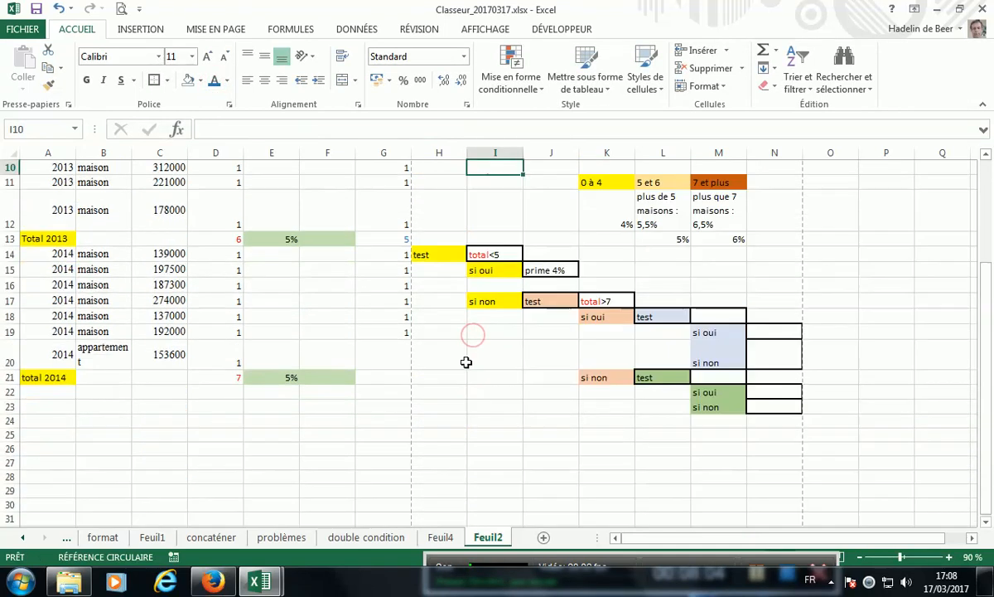
{"action": "left_click", "coordinate": [391, 381]}
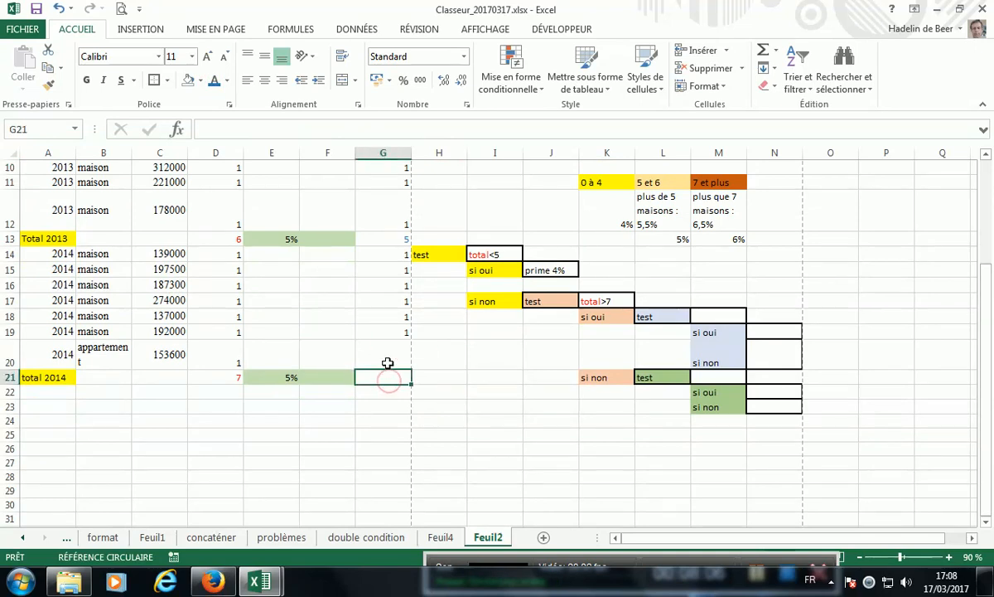
{"action": "left_click", "coordinate": [763, 50]}
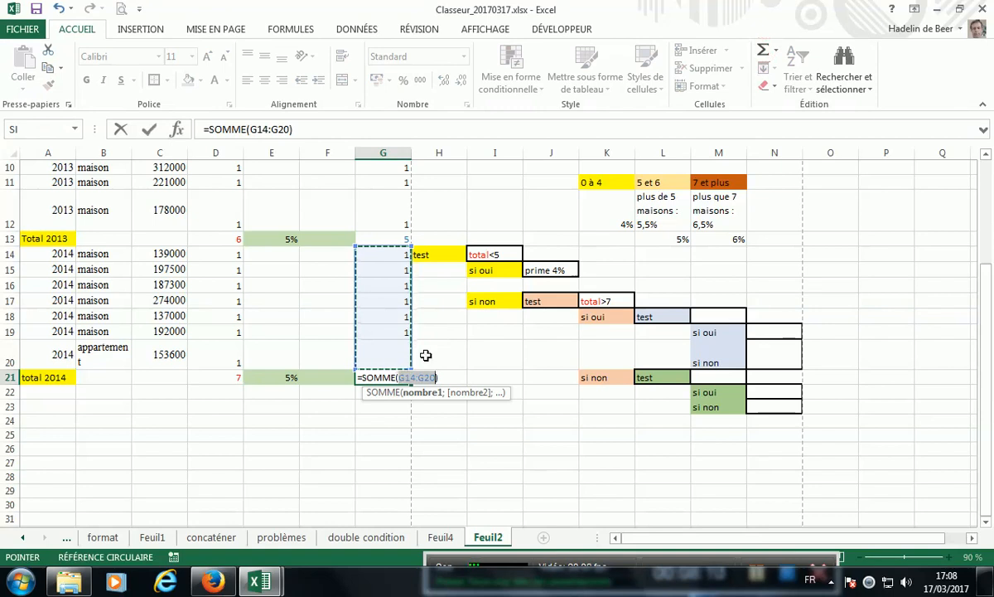
{"action": "key", "text": "Return"}
{"action": "left_click", "coordinate": [390, 377]}
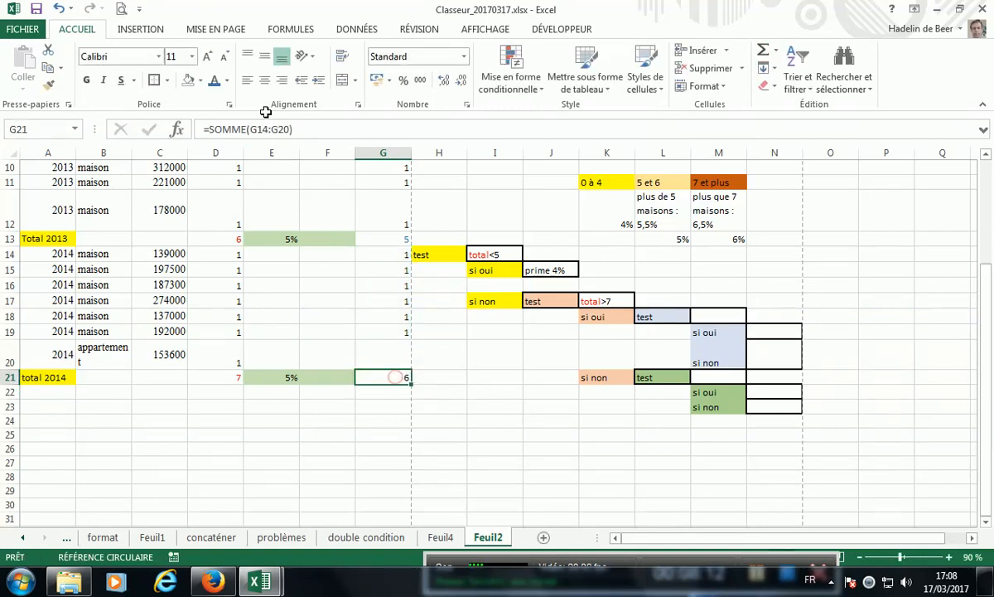
{"action": "left_click", "coordinate": [457, 390]}
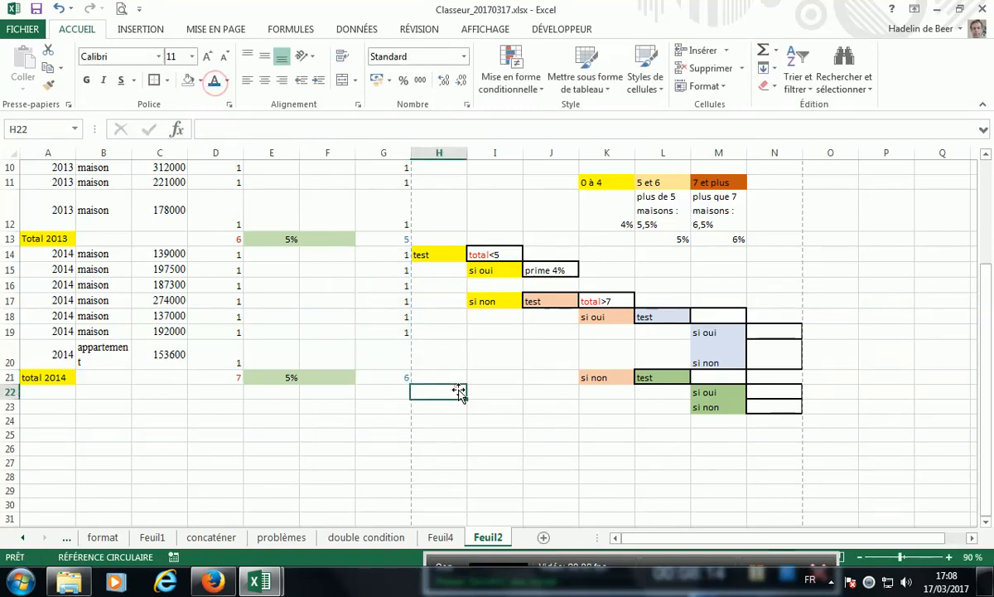
Enter the condition "total maison<7" in M18, beside the blue test cell of the second condition tree.
{"action": "scroll", "coordinate": [511, 409], "scroll_direction": "up", "scroll_amount": 3}
{"action": "scroll", "coordinate": [507, 386], "scroll_direction": "up", "scroll_amount": 1}
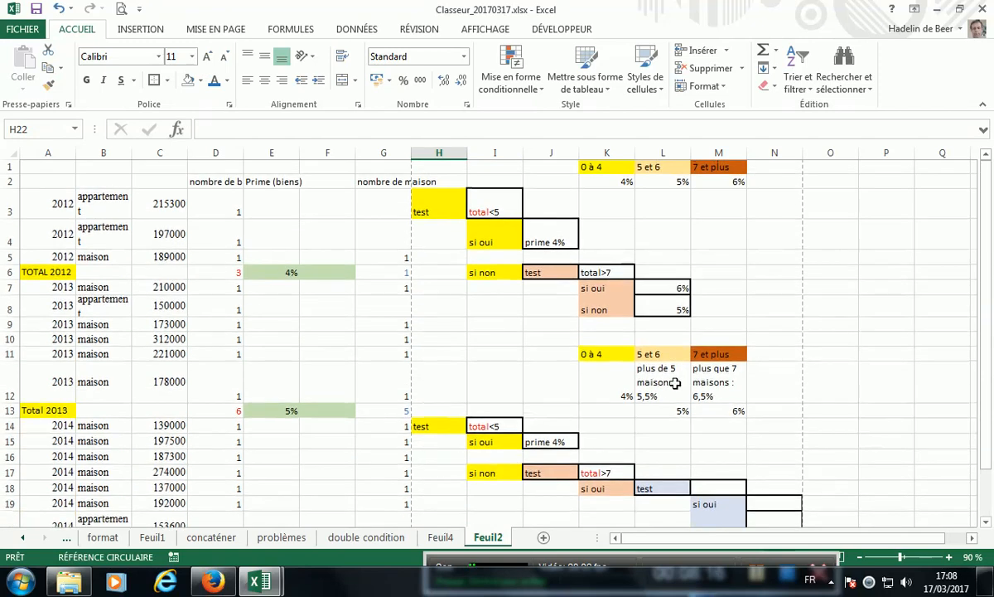
{"action": "scroll", "coordinate": [647, 386], "scroll_direction": "down", "scroll_amount": 2}
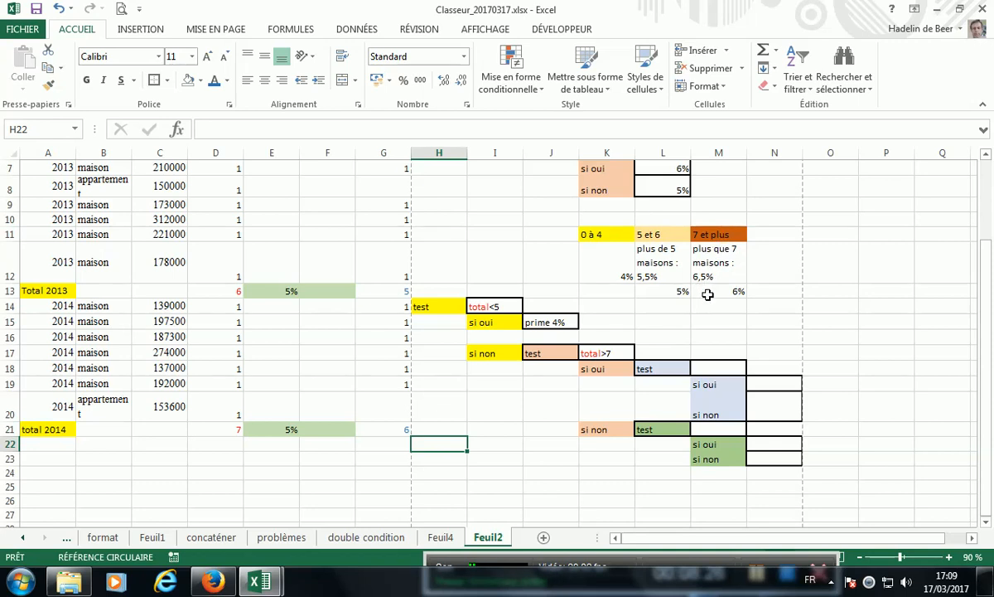
{"action": "left_click", "coordinate": [709, 369]}
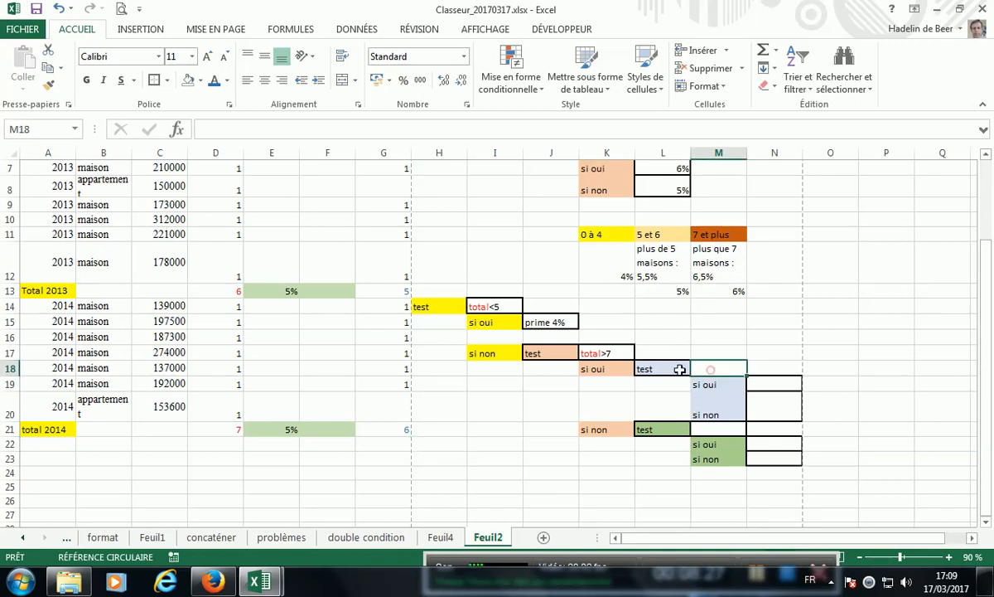
{"action": "left_click", "coordinate": [232, 130]}
{"action": "type", "text": "to"}
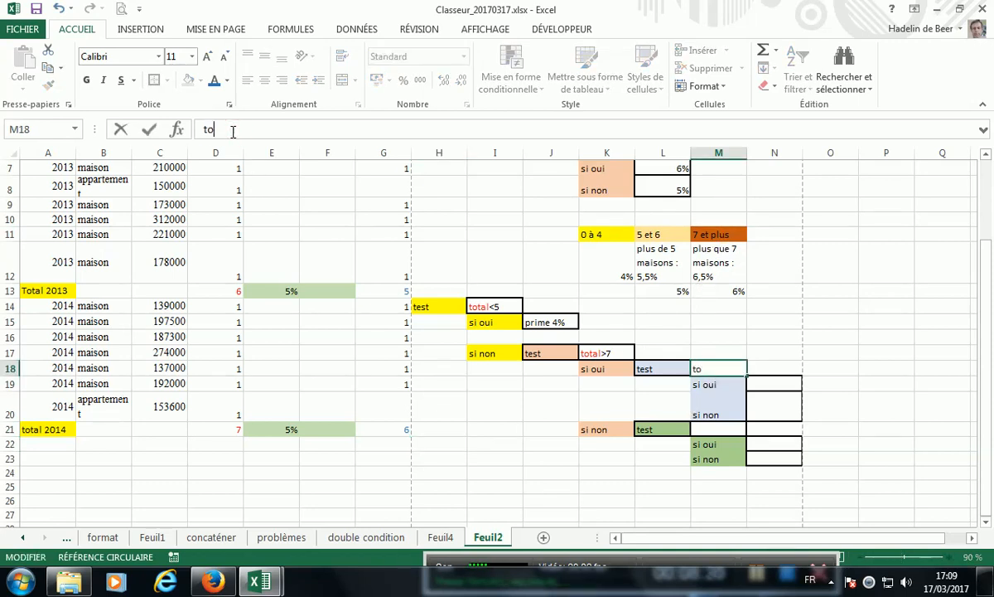
{"action": "type", "text": "tal maison"}
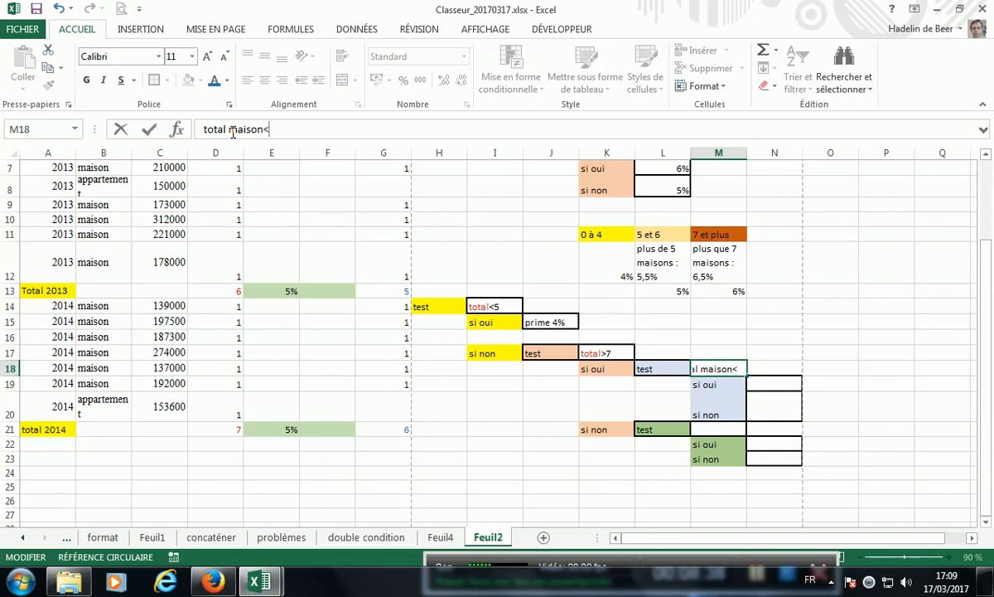
{"action": "type", "text": "<7"}
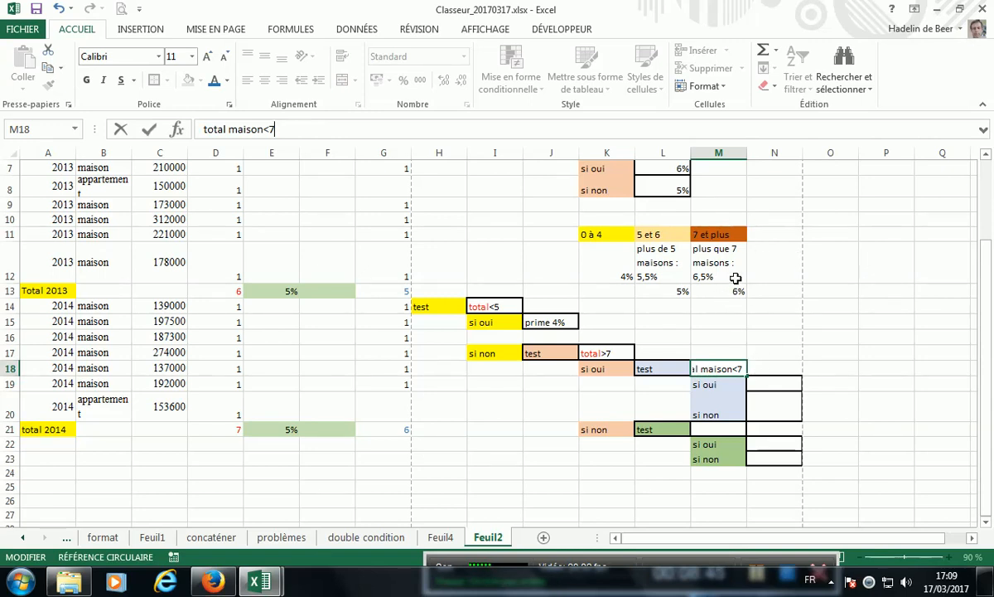
Enter the results of the blue test: 6% for "si oui" in N19 and 6,5% for "si non" in N20.
{"action": "left_click", "coordinate": [771, 386]}
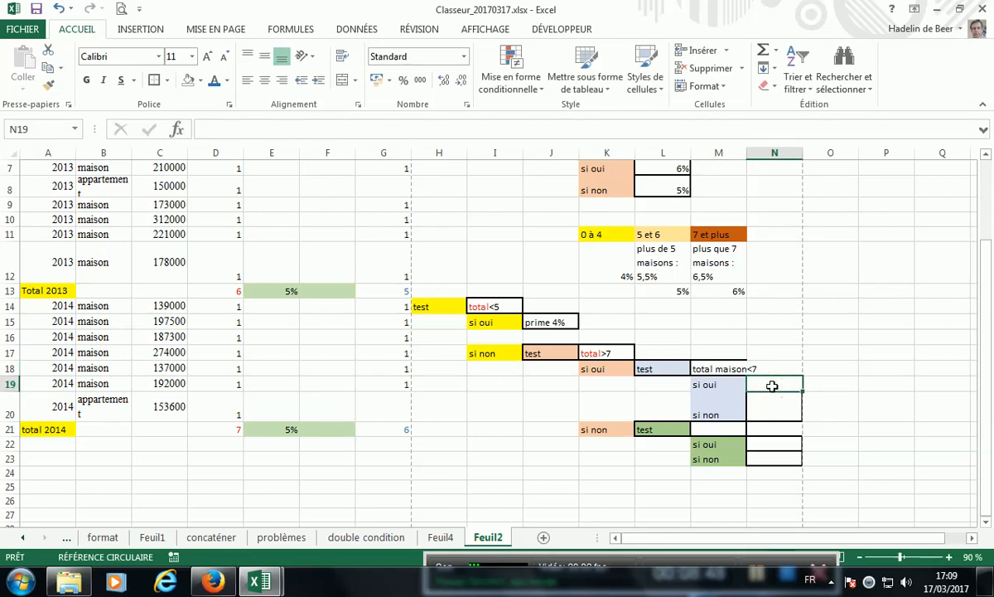
{"action": "type", "text": "6"}
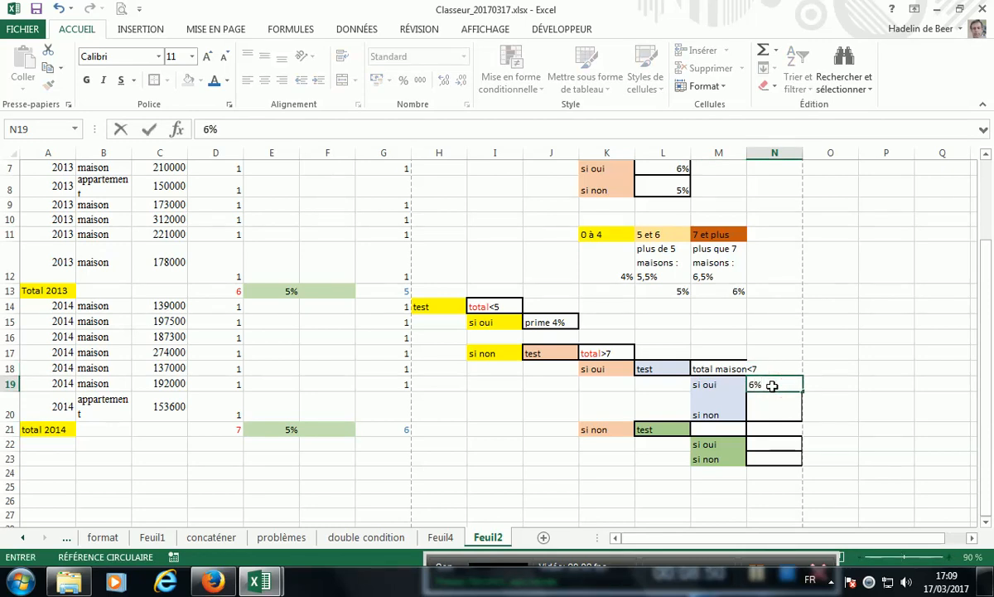
{"action": "left_click", "coordinate": [780, 412]}
{"action": "type", "text": "6,5"}
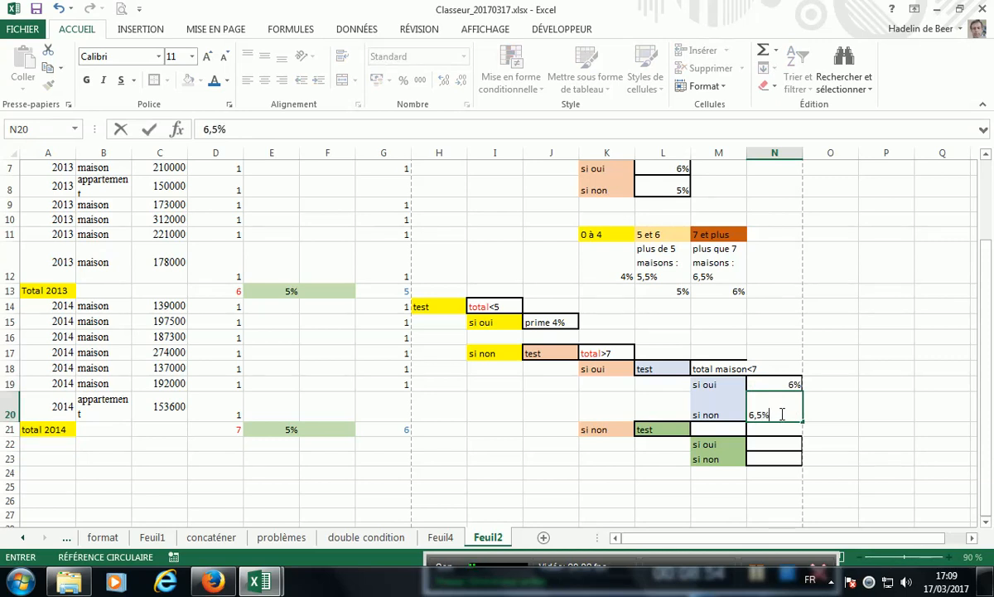
{"action": "left_click", "coordinate": [779, 447]}
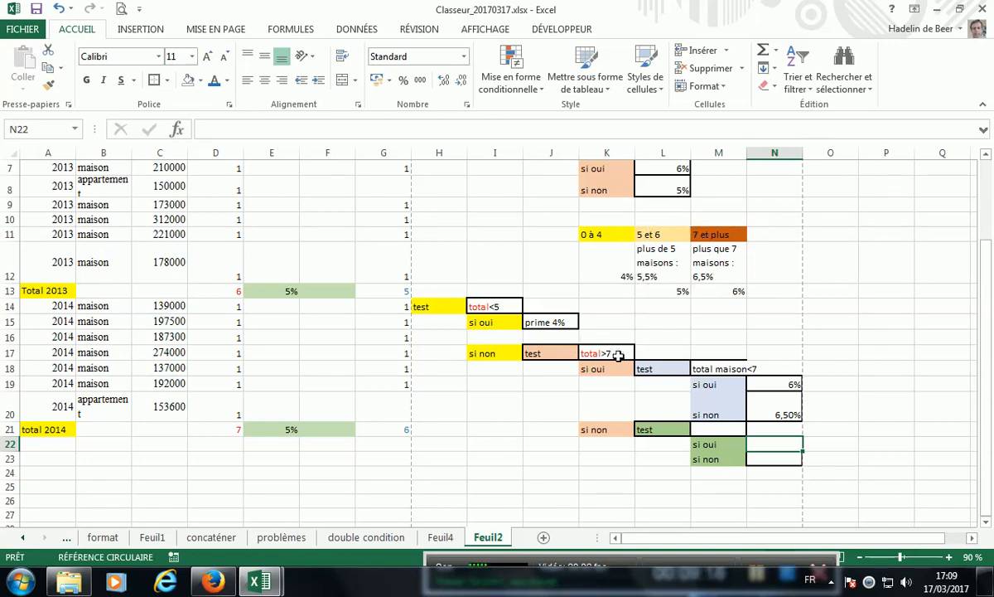
Fill in the green test with "total maison<5" in M21, 5% for "si oui" in N22 and 5,5% for "si non" in N23.
{"action": "left_click", "coordinate": [714, 429]}
{"action": "type", "text": "total maison<5"}
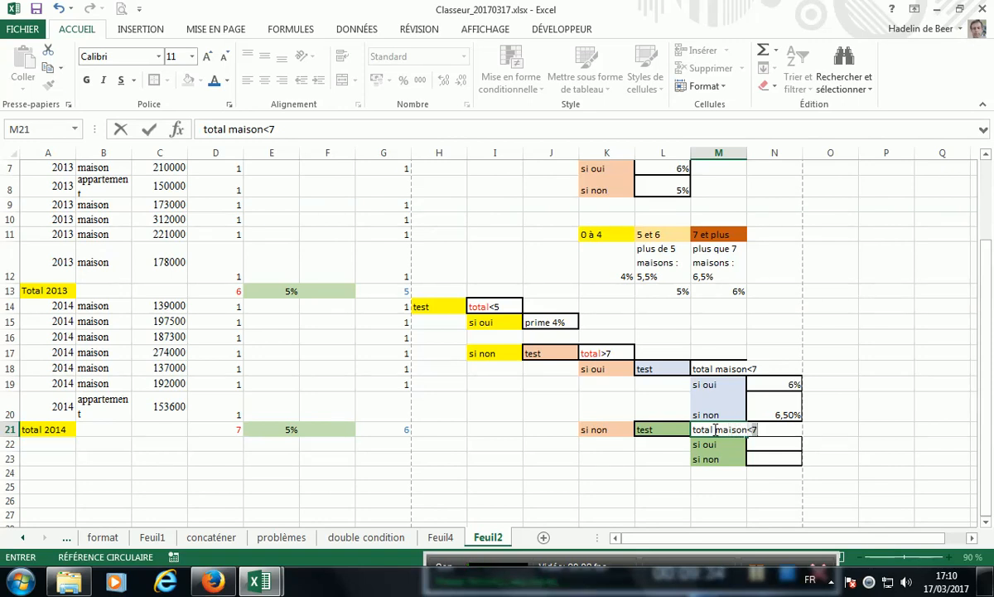
{"action": "left_click", "coordinate": [770, 447]}
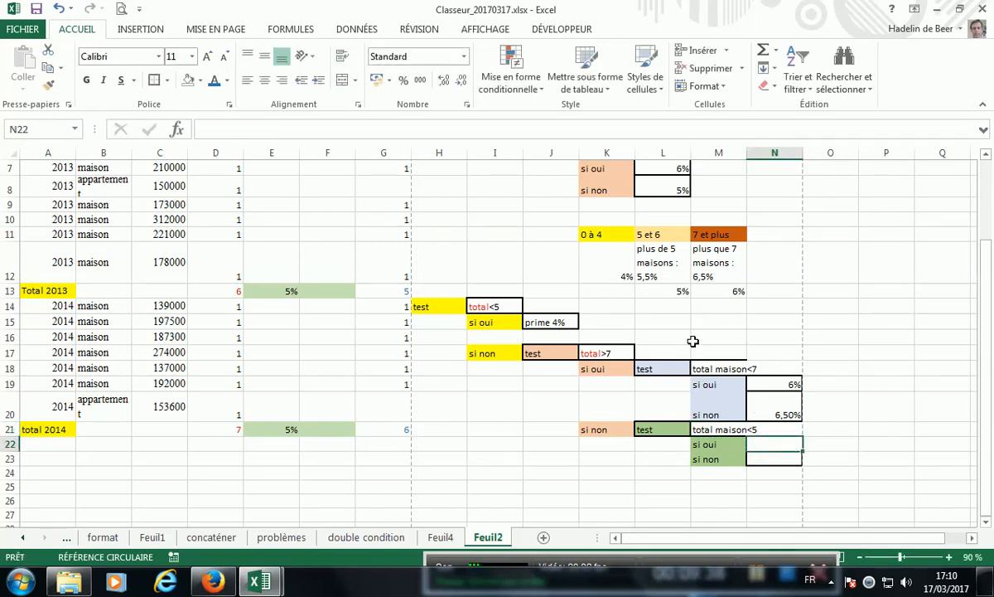
{"action": "type", "text": "5"}
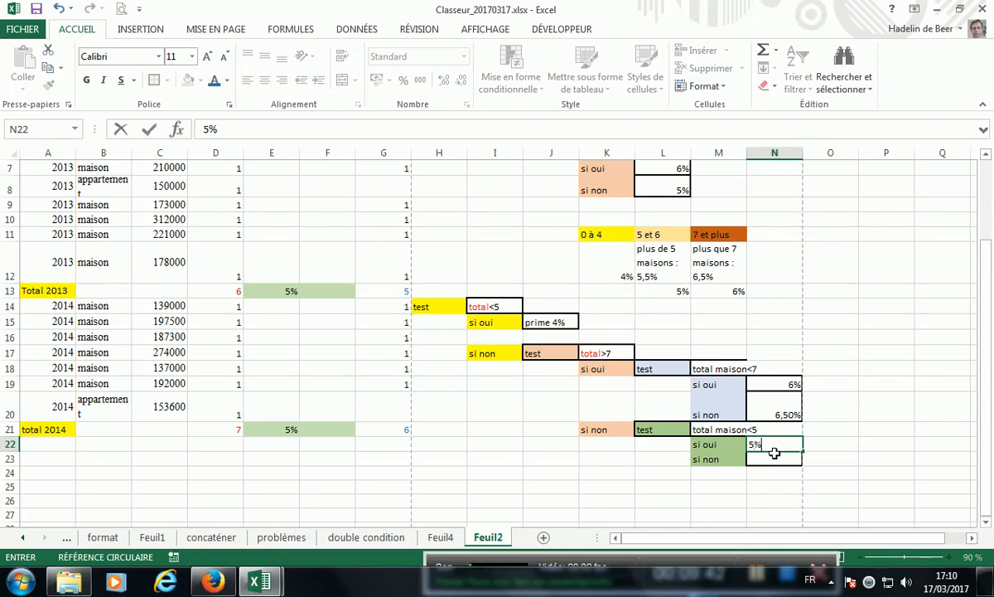
{"action": "type", "text": "%"}
{"action": "key", "text": "Return"}
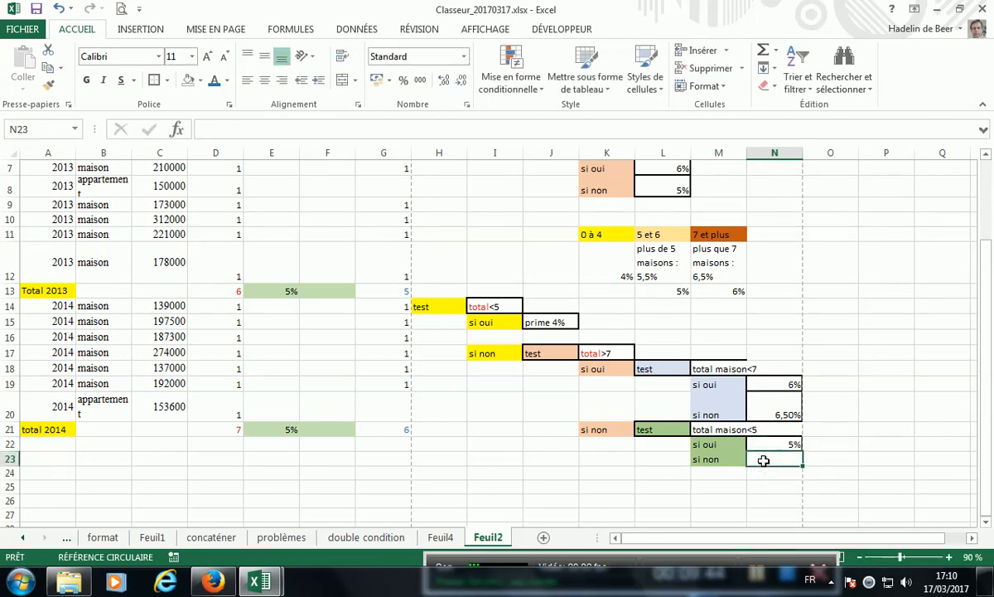
{"action": "type", "text": "5,5%"}
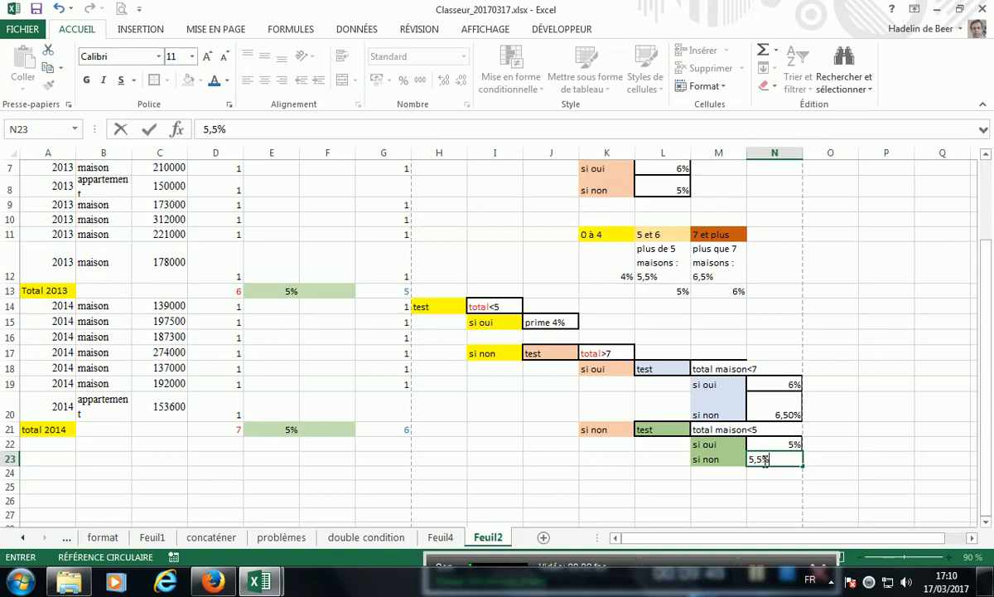
{"action": "type", "text": "50%"}
{"action": "left_click", "coordinate": [686, 502]}
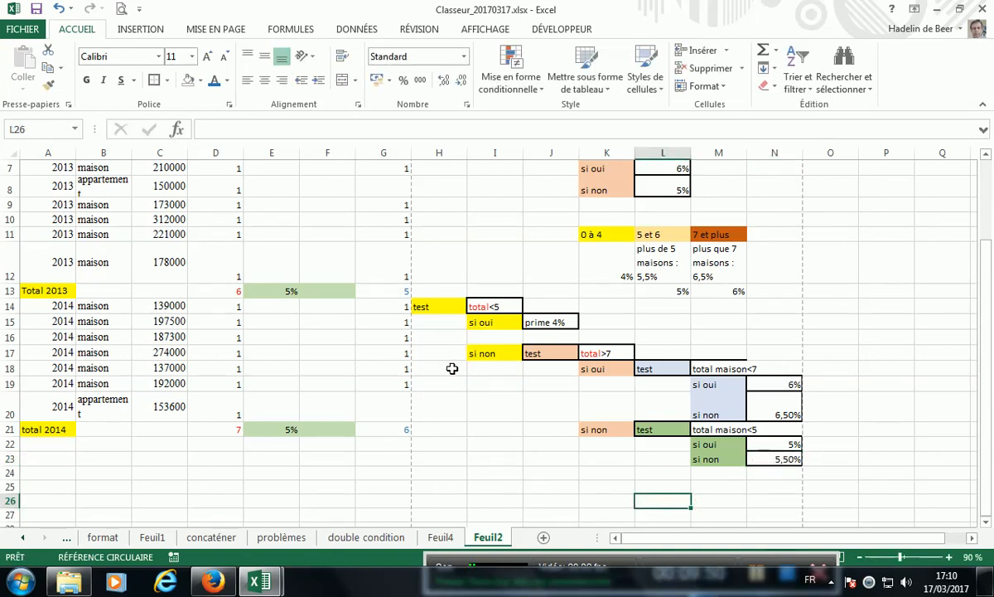
Enter the column header "prime complète" in F2.
{"action": "left_click", "coordinate": [338, 297]}
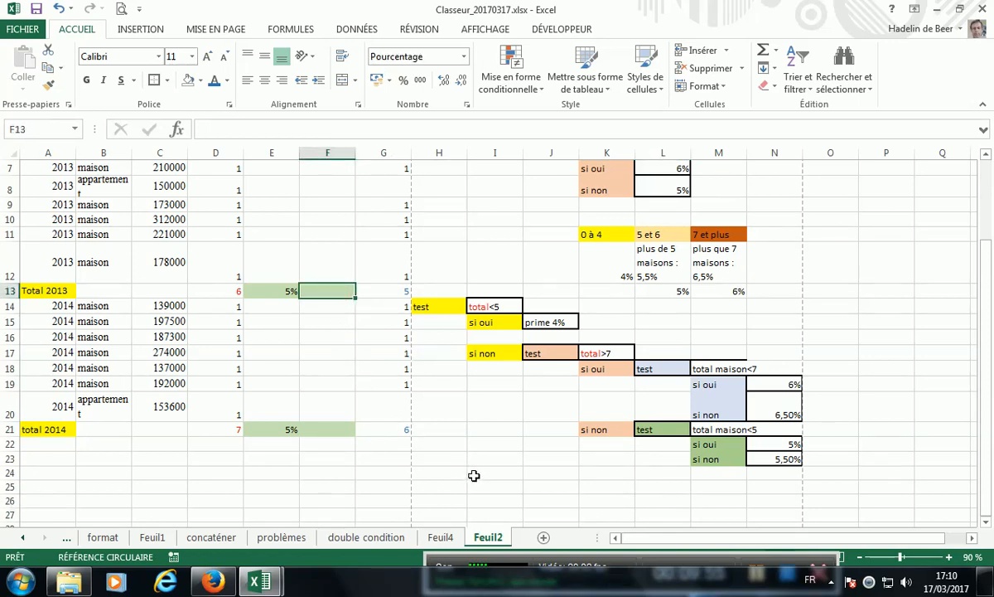
{"action": "scroll", "coordinate": [474, 475], "scroll_direction": "up", "scroll_amount": 2}
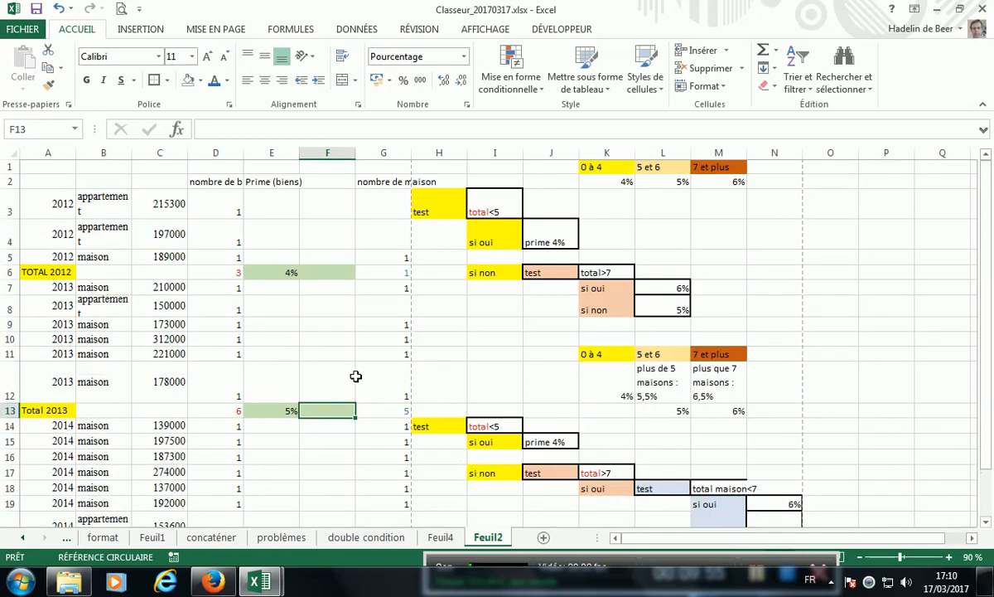
{"action": "left_click", "coordinate": [314, 182]}
{"action": "key", "text": "F2"}
{"action": "type", "text": "pr"}
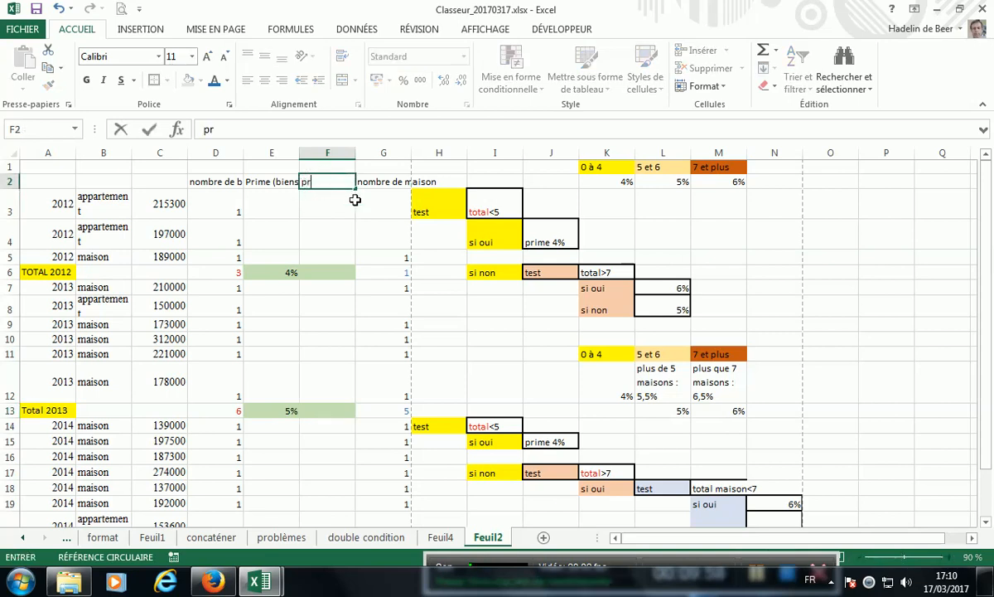
{"action": "type", "text": "ime compl"}
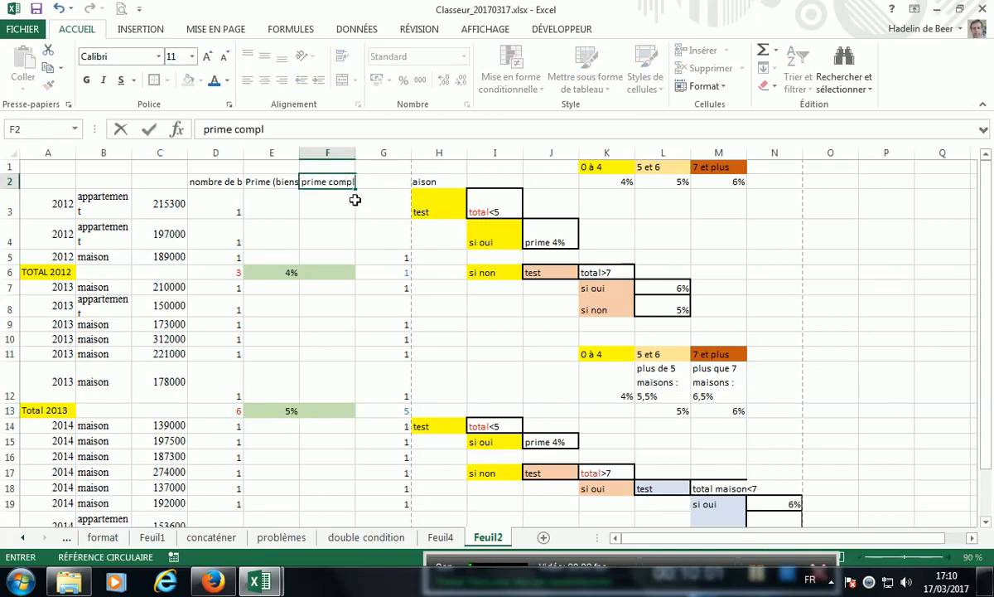
{"action": "type", "text": "ète"}
{"action": "left_click", "coordinate": [377, 270]}
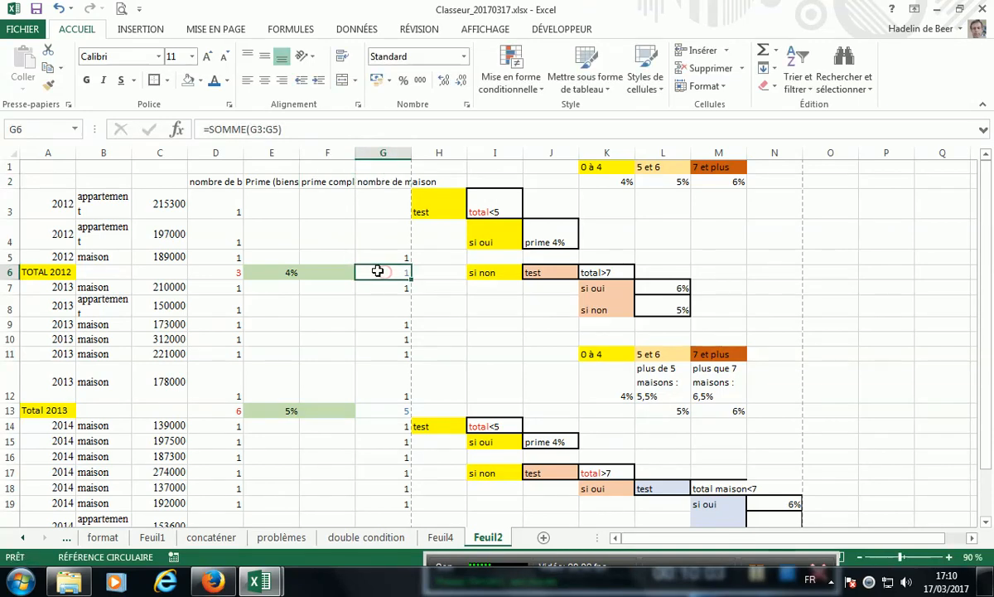
Start an SI function in F13, the complete bonus cell for Total 2013, with the logical test D13<5.
{"action": "scroll", "coordinate": [378, 269], "scroll_direction": "down", "scroll_amount": 3}
{"action": "scroll", "coordinate": [373, 286], "scroll_direction": "down", "scroll_amount": 1}
{"action": "scroll", "coordinate": [365, 294], "scroll_direction": "up", "scroll_amount": 1}
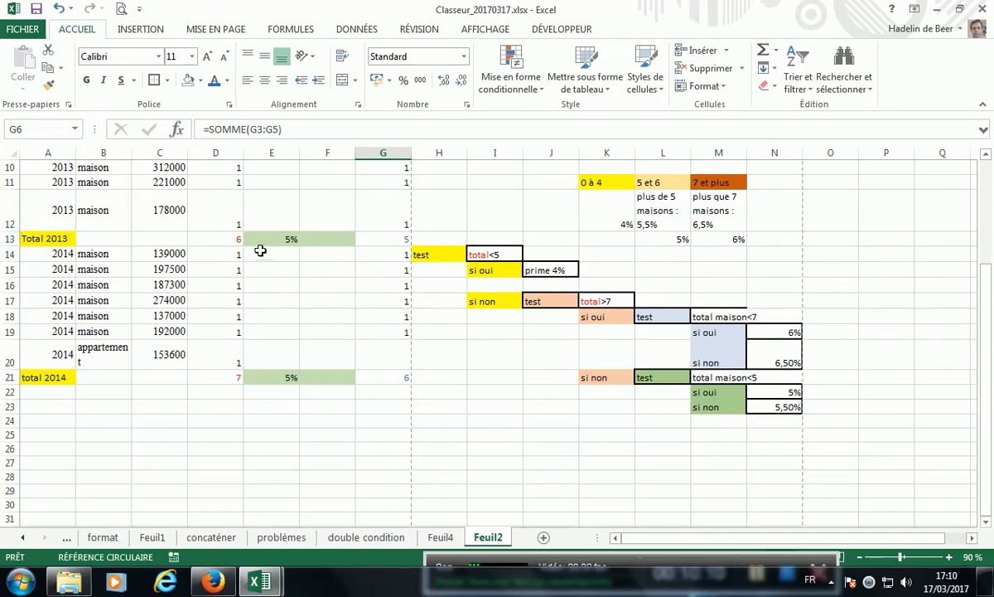
{"action": "left_click", "coordinate": [328, 238]}
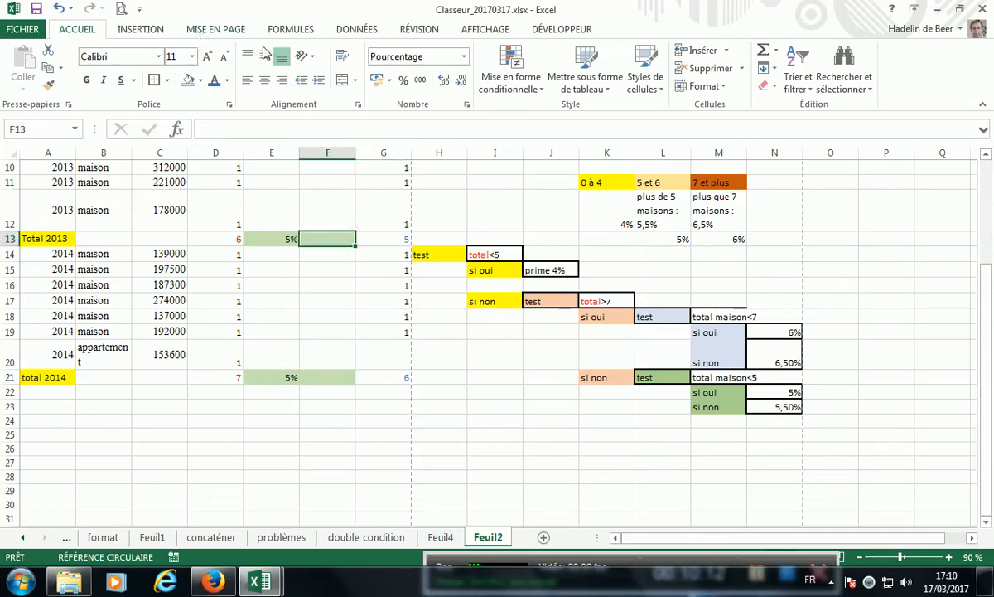
{"action": "left_click", "coordinate": [292, 33]}
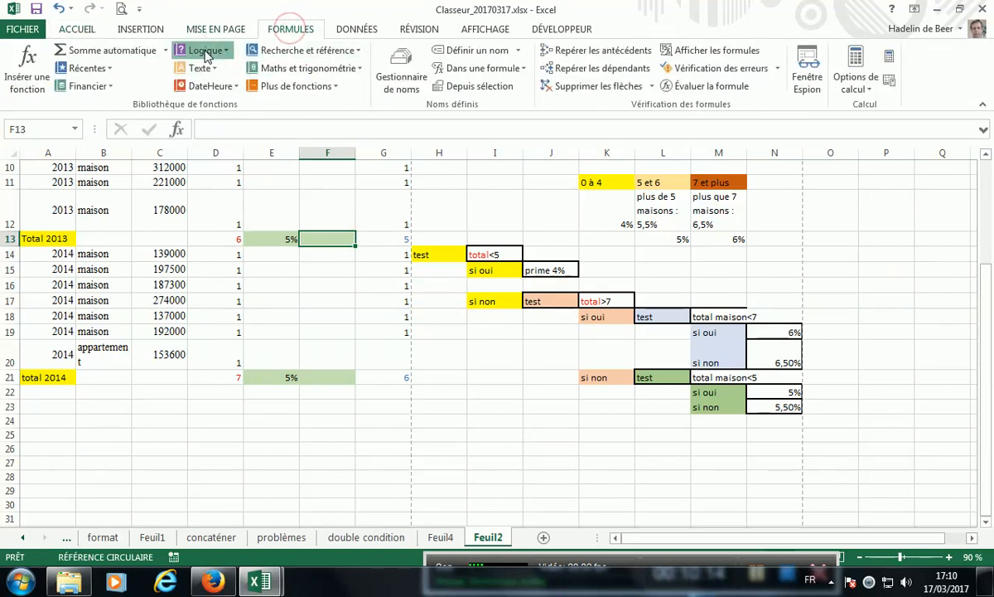
{"action": "left_click", "coordinate": [199, 49]}
{"action": "left_click", "coordinate": [203, 162]}
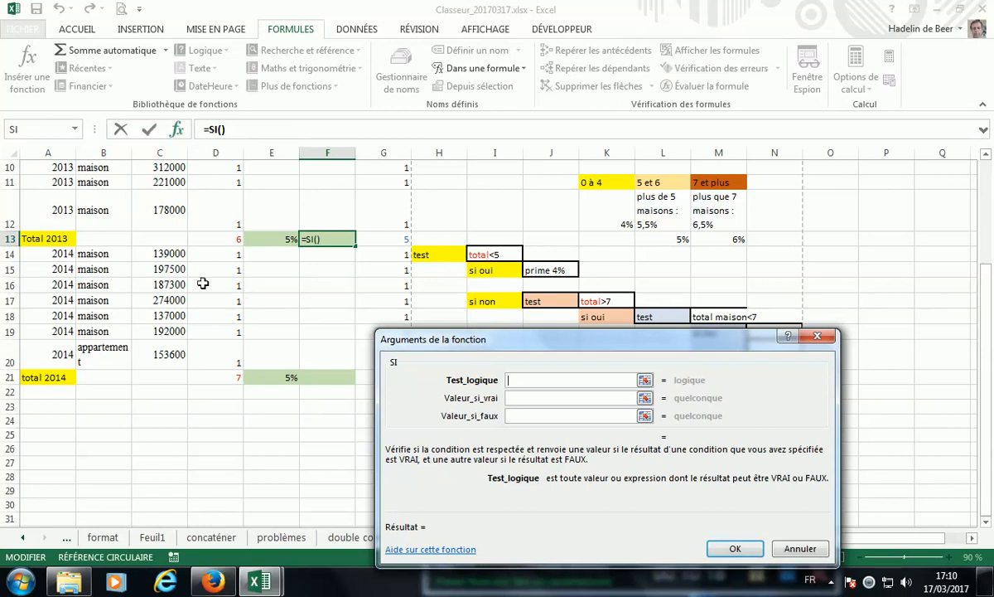
{"action": "left_click", "coordinate": [215, 239]}
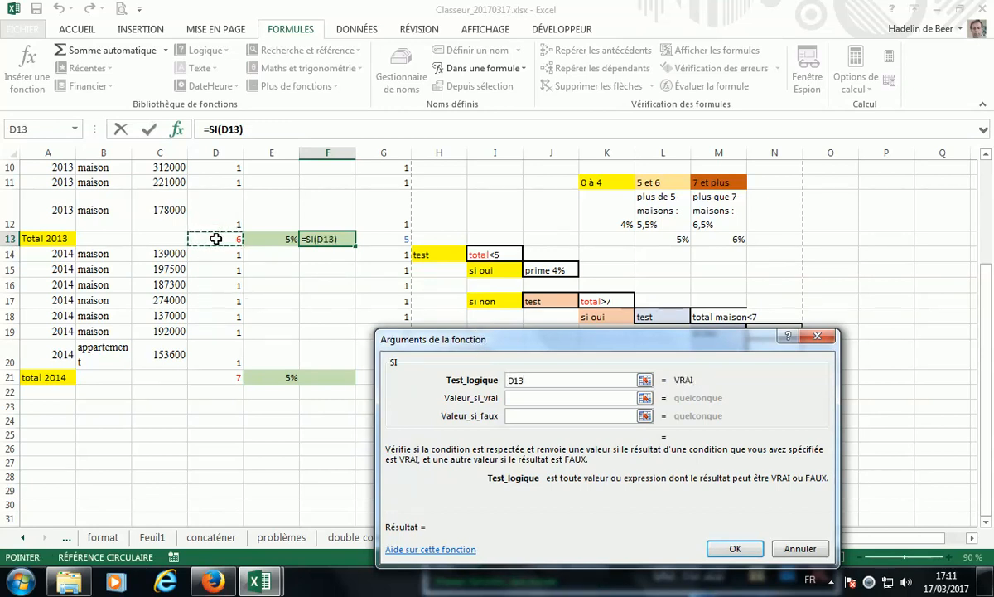
{"action": "type", "text": "<5"}
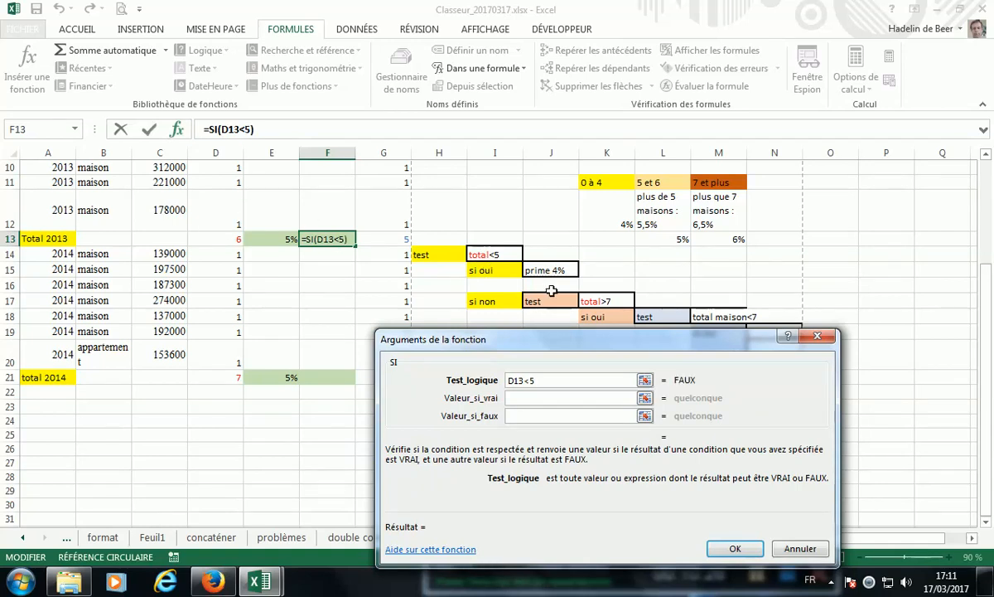
Set the SI results to 4% if true and the placeholder text "test orange" if false, completing the formula in F13.
{"action": "left_click", "coordinate": [529, 397]}
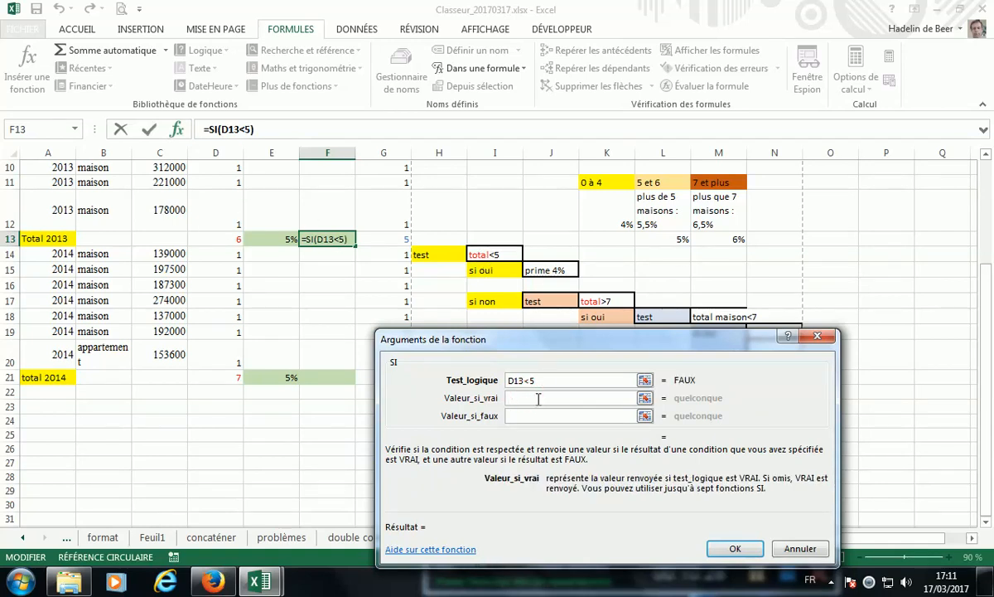
{"action": "type", "text": "4%"}
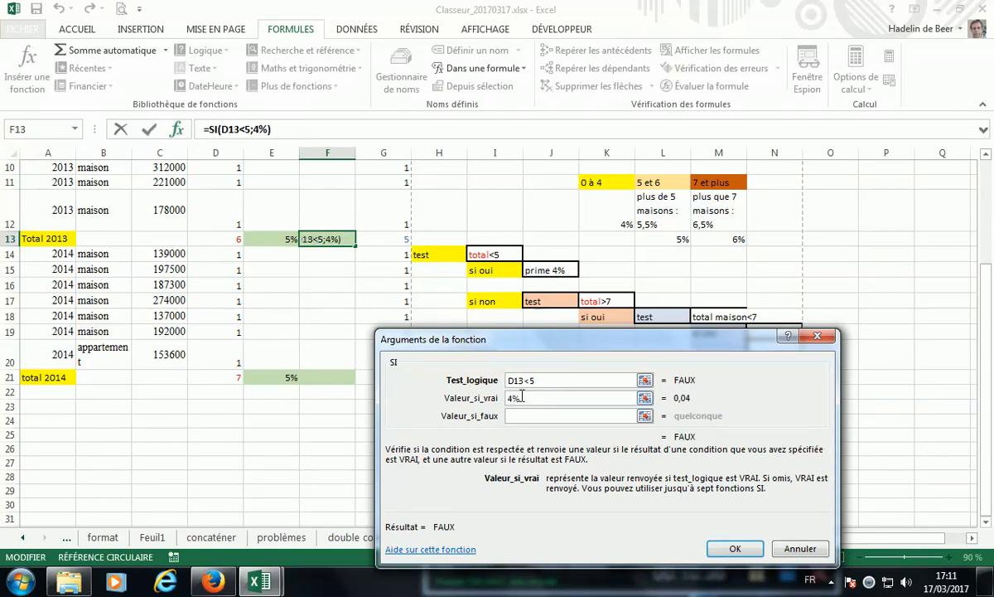
{"action": "left_click", "coordinate": [517, 415]}
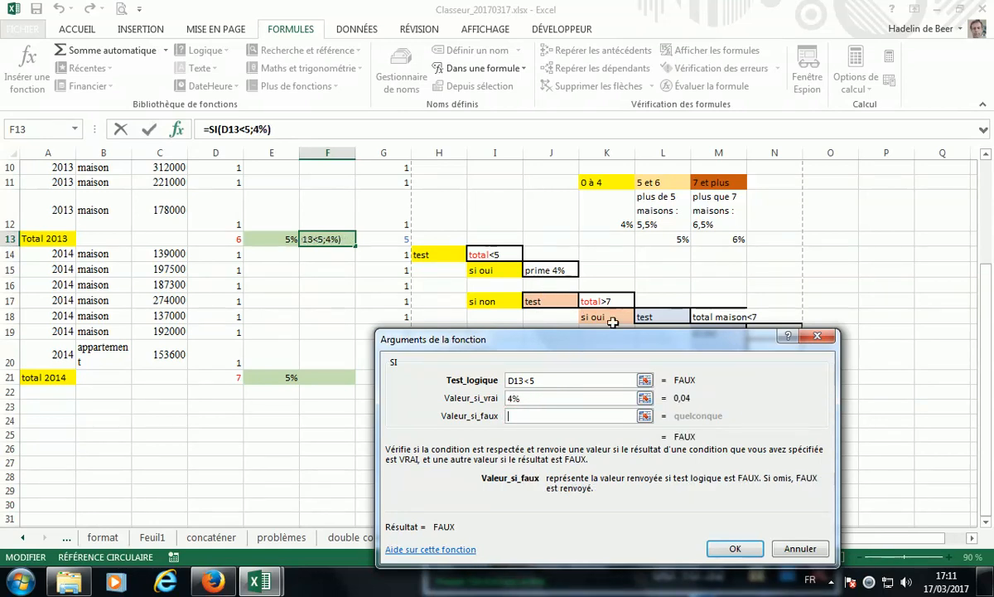
{"action": "type", "text": "test "}
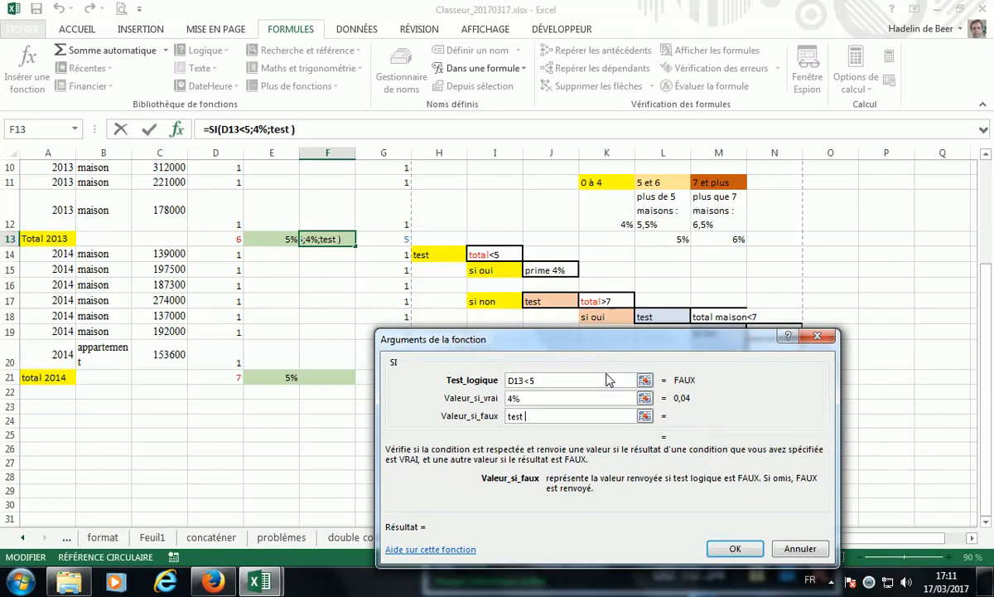
{"action": "type", "text": "orange"}
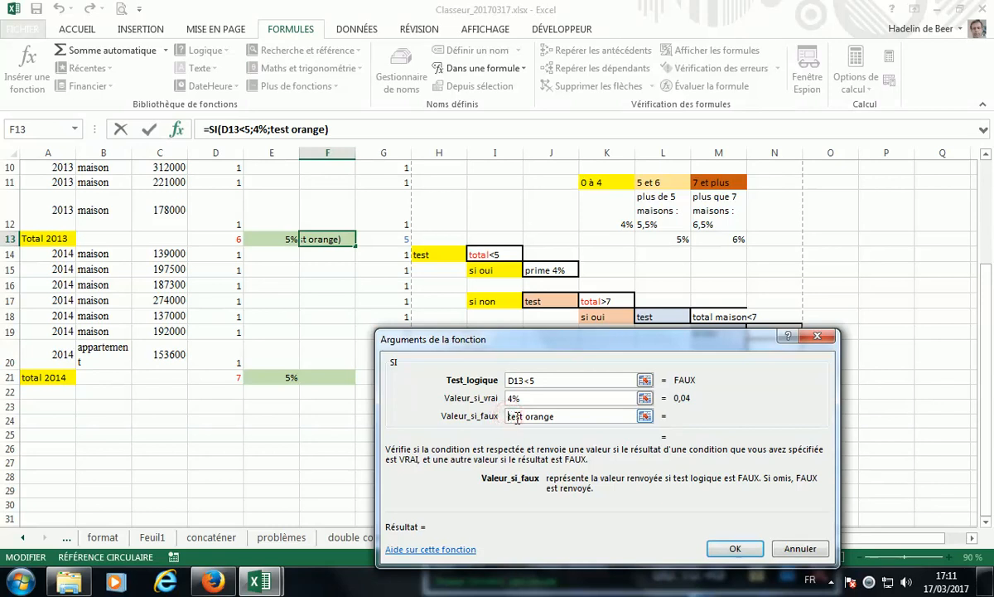
{"action": "type", "text": "\""}
{"action": "type", "text": "\""}
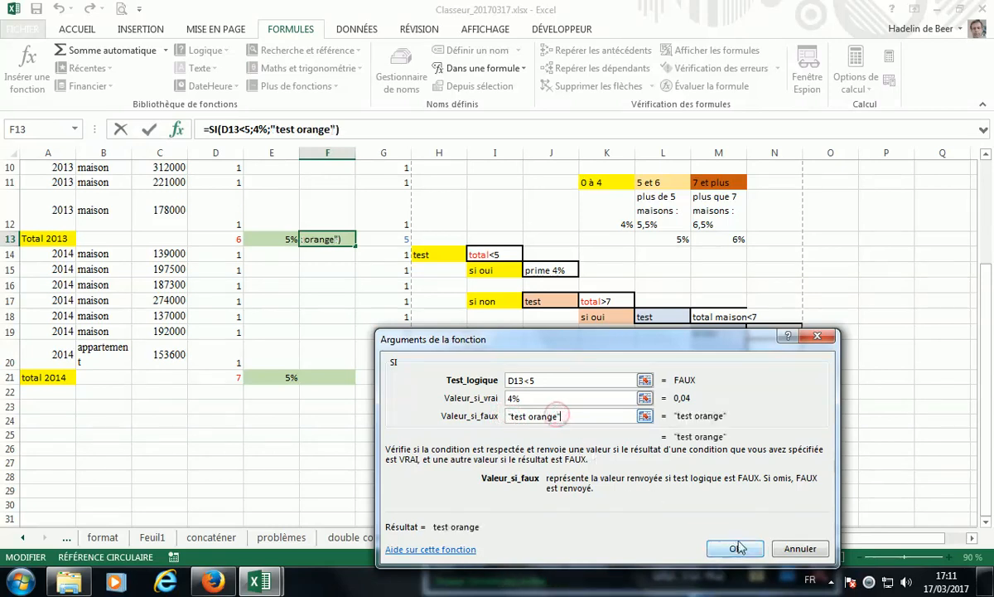
{"action": "left_click", "coordinate": [735, 550]}
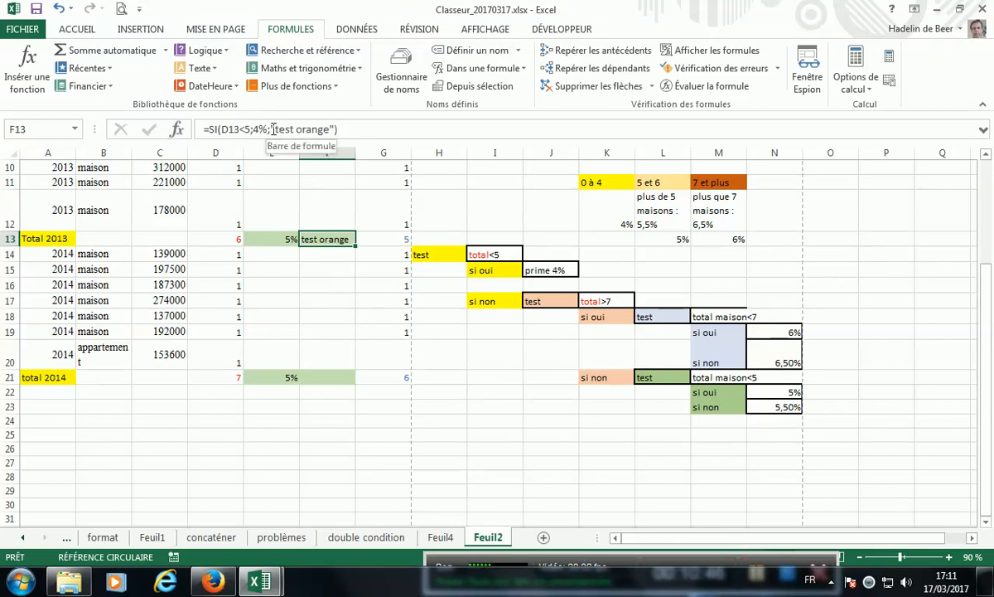
Replace the "test orange" placeholder in F13's formula with a nested SI function whose logical test is D13>7.
{"action": "left_click_drag", "start_coordinate": [273, 129], "coordinate": [334, 130]}
{"action": "key", "text": "BackSpace"}
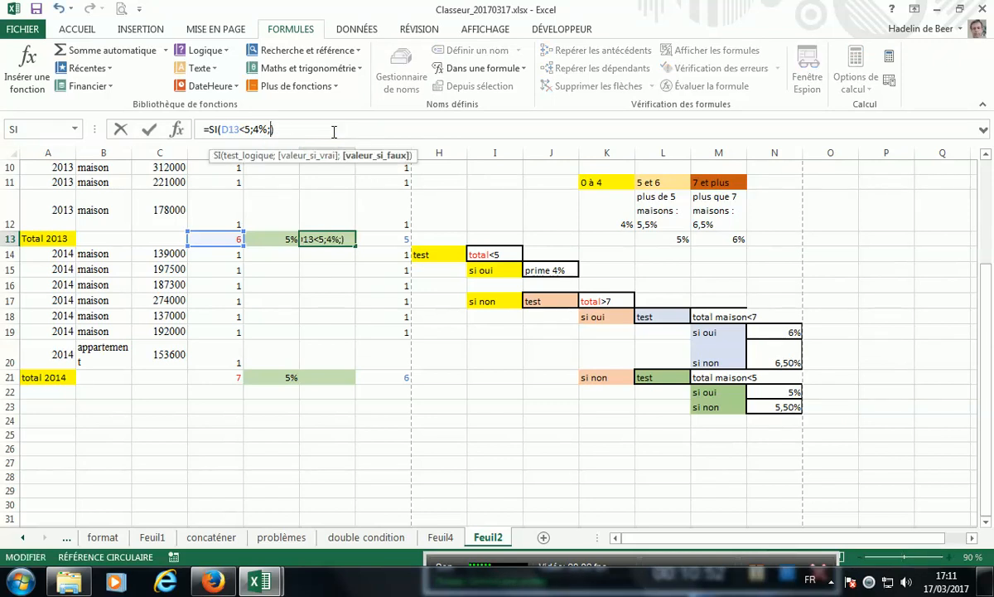
{"action": "left_click", "coordinate": [203, 50]}
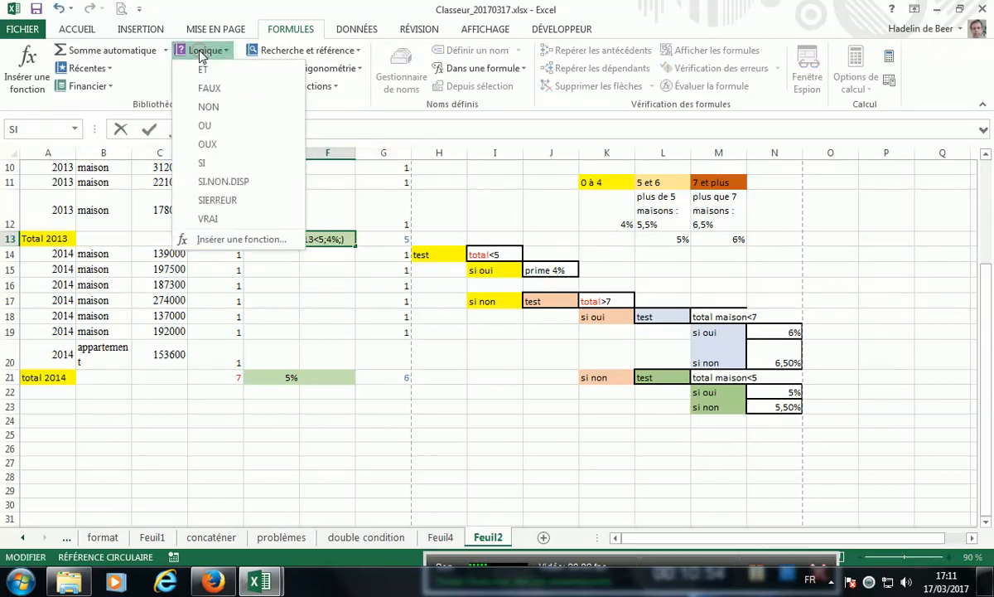
{"action": "left_click", "coordinate": [201, 162]}
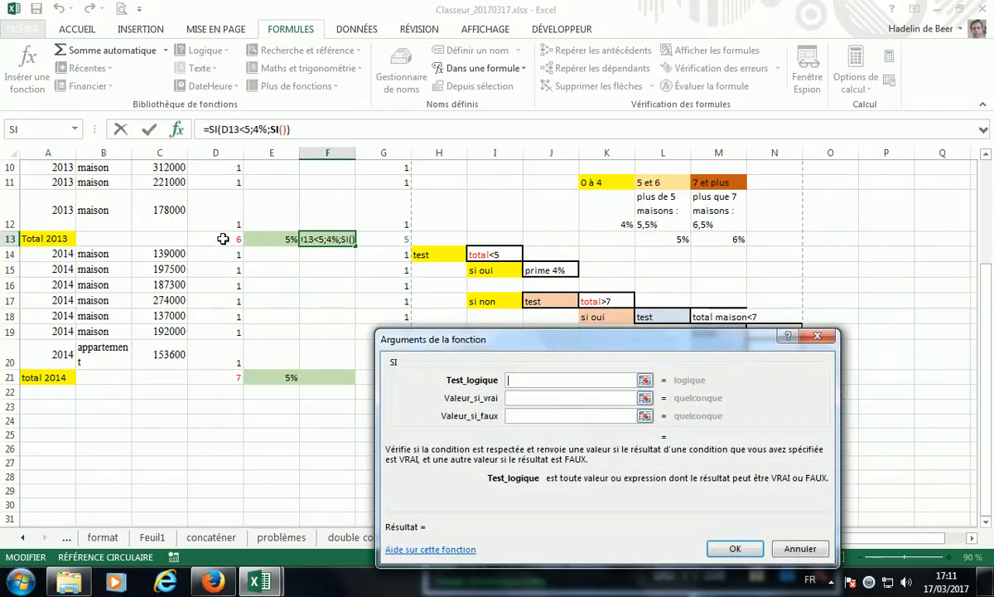
{"action": "left_click", "coordinate": [223, 239]}
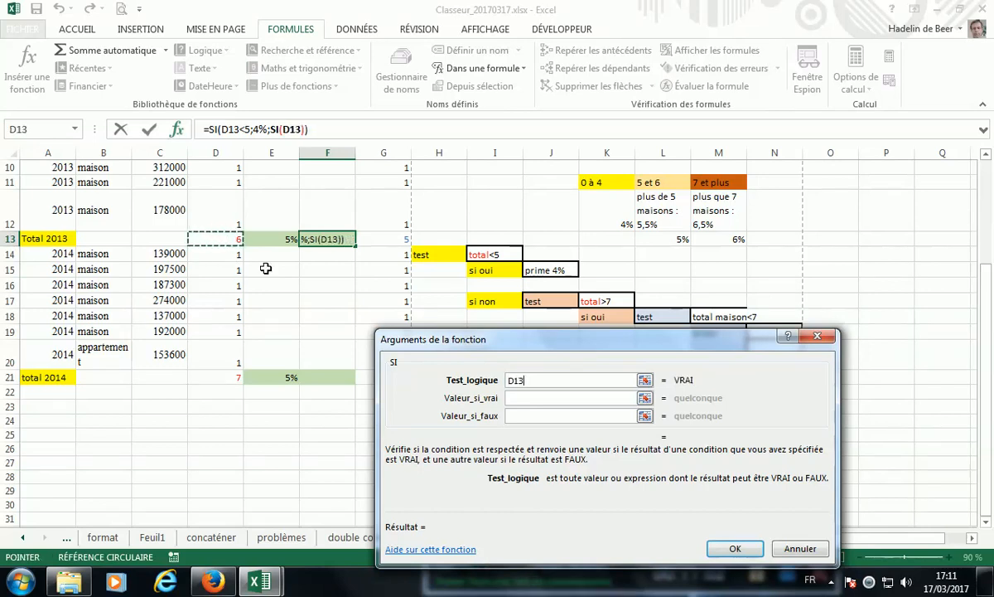
{"action": "type", "text": ">"}
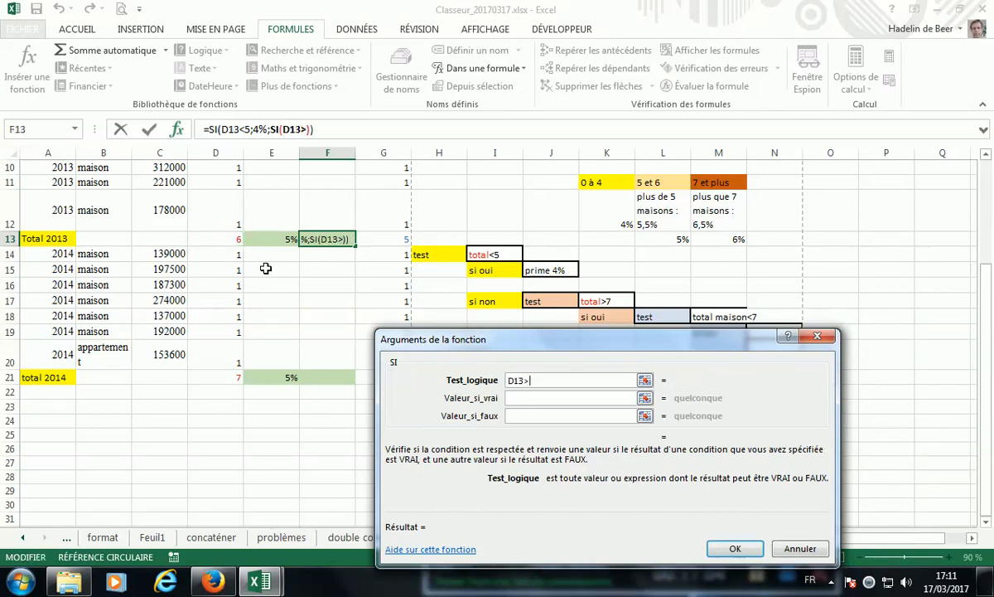
{"action": "type", "text": "7"}
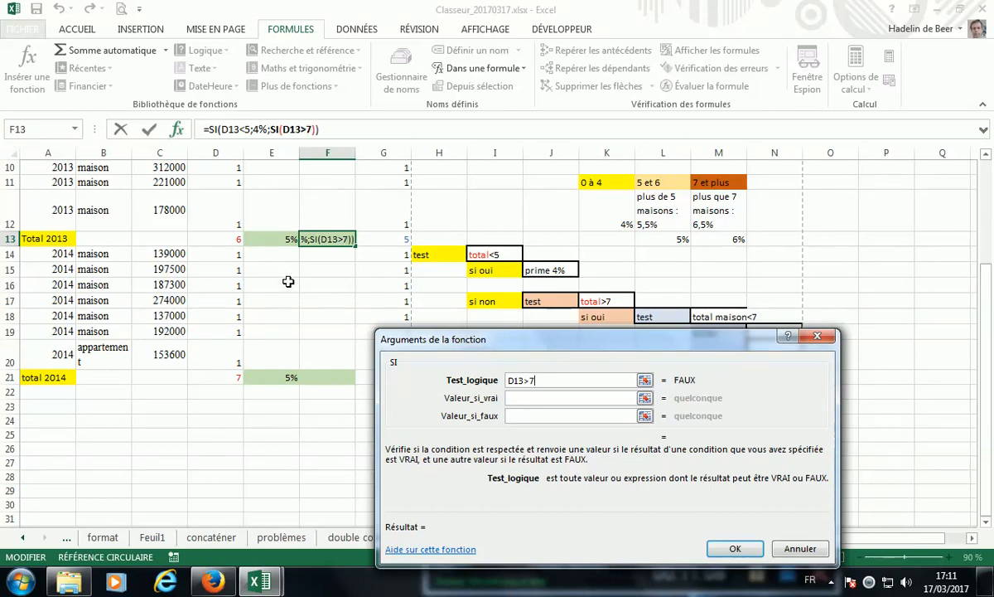
Give the nested SI the placeholder results "test bleu" if true and "test vert" if false, and validate the formula.
{"action": "left_click", "coordinate": [514, 398]}
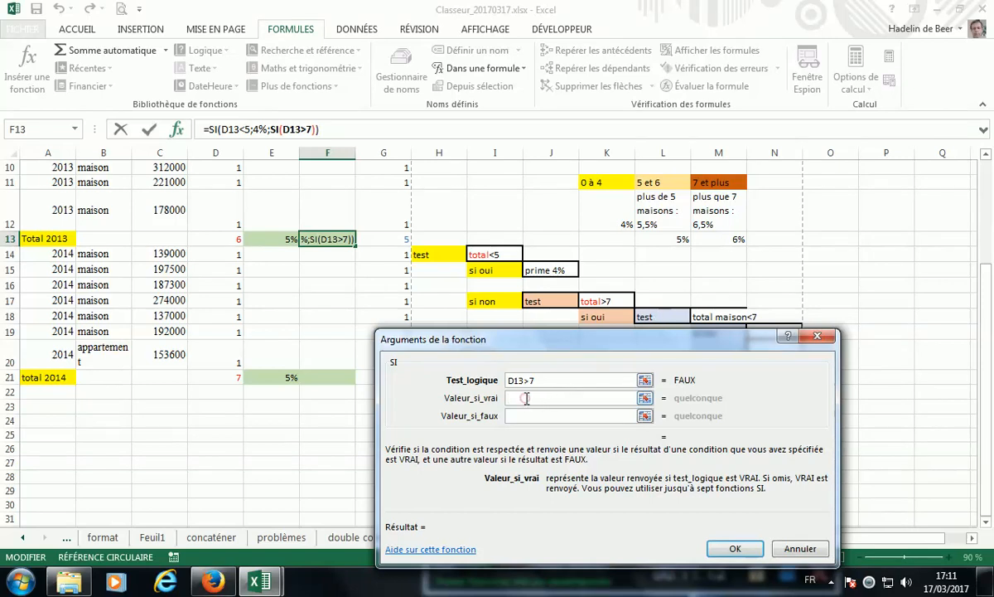
{"action": "type", "text": "test b"}
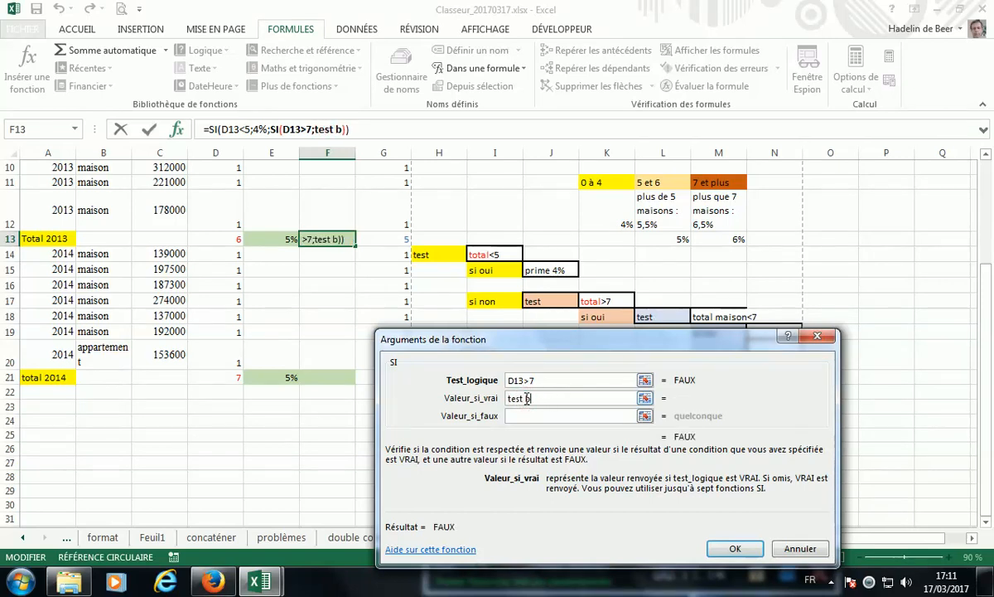
{"action": "type", "text": "leu"}
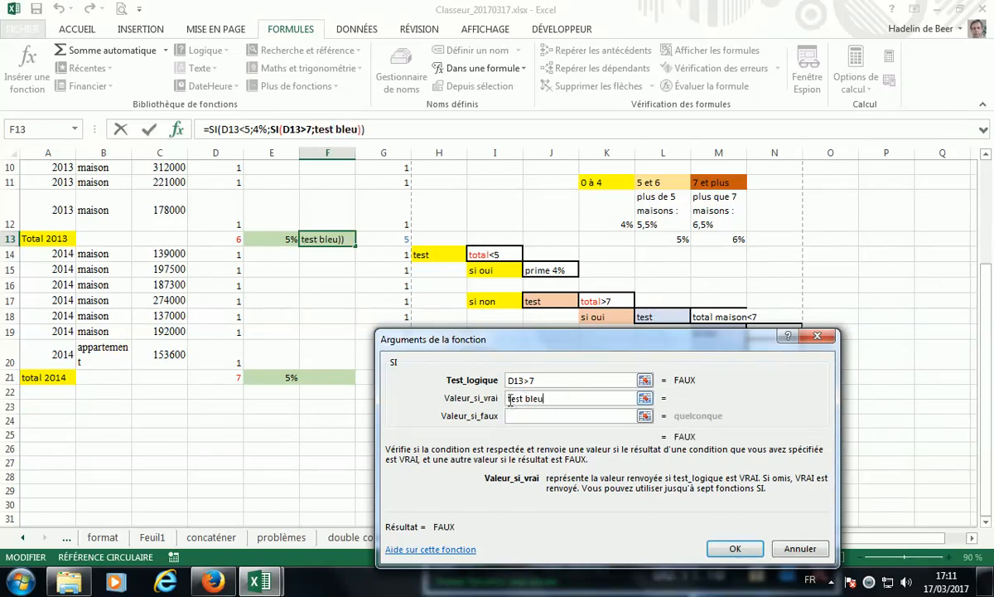
{"action": "left_click", "coordinate": [509, 399]}
{"action": "type", "text": "\""}
{"action": "type", "text": "\""}
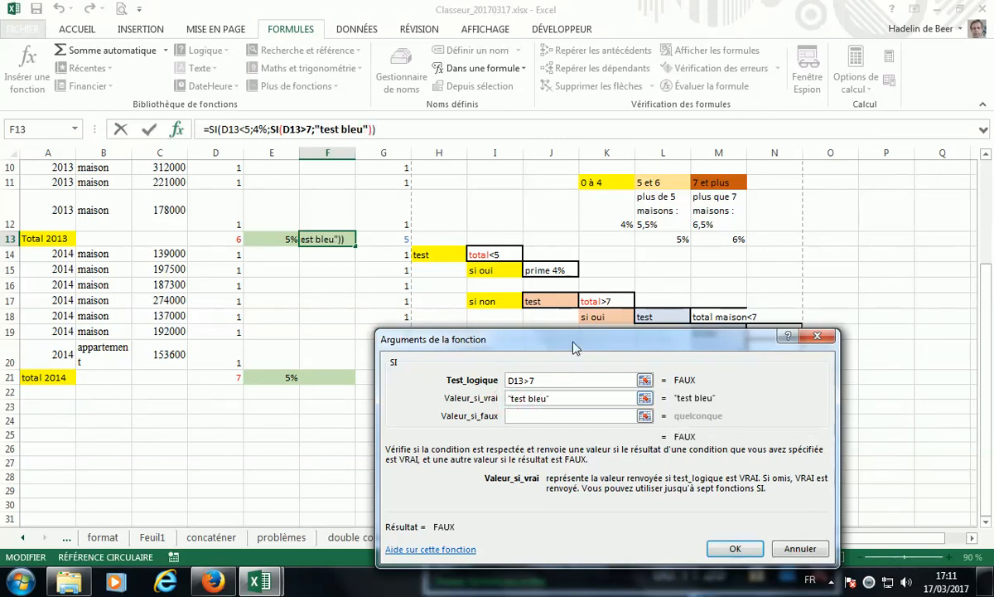
{"action": "left_click_drag", "start_coordinate": [576, 347], "coordinate": [294, 327]}
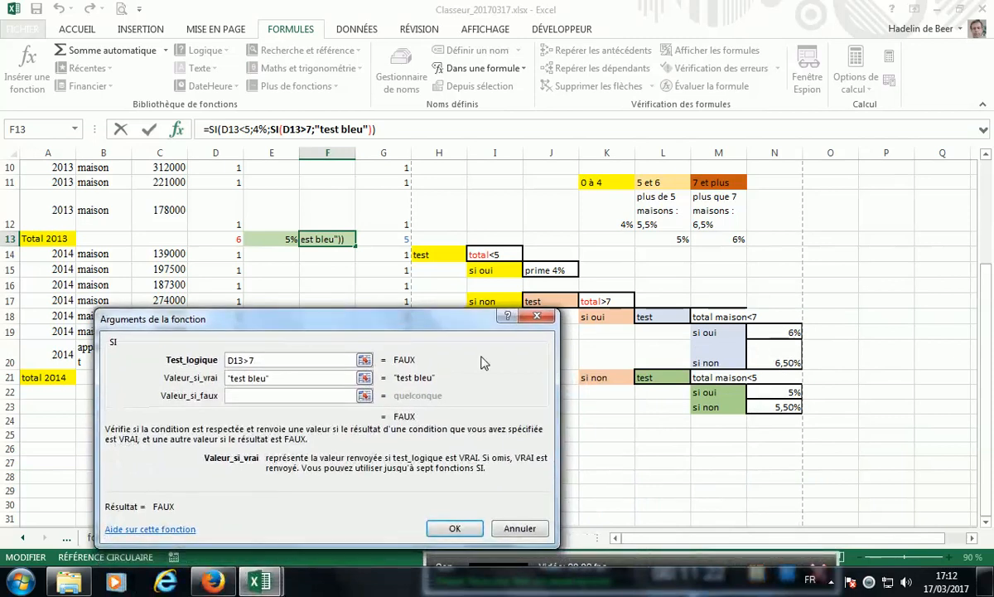
{"action": "left_click", "coordinate": [242, 395]}
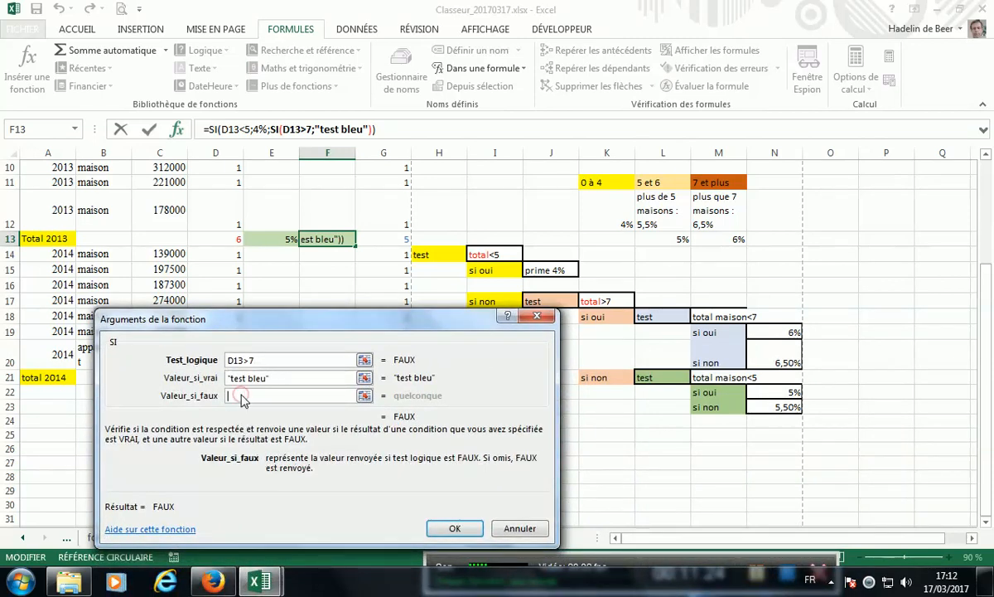
{"action": "type", "text": "\"test"}
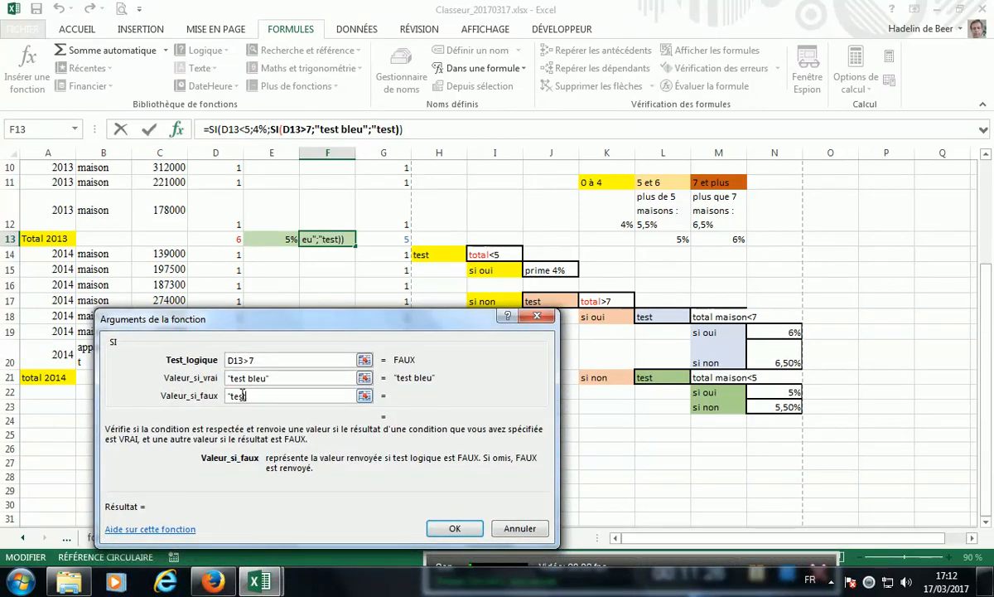
{"action": "type", "text": " vert\""}
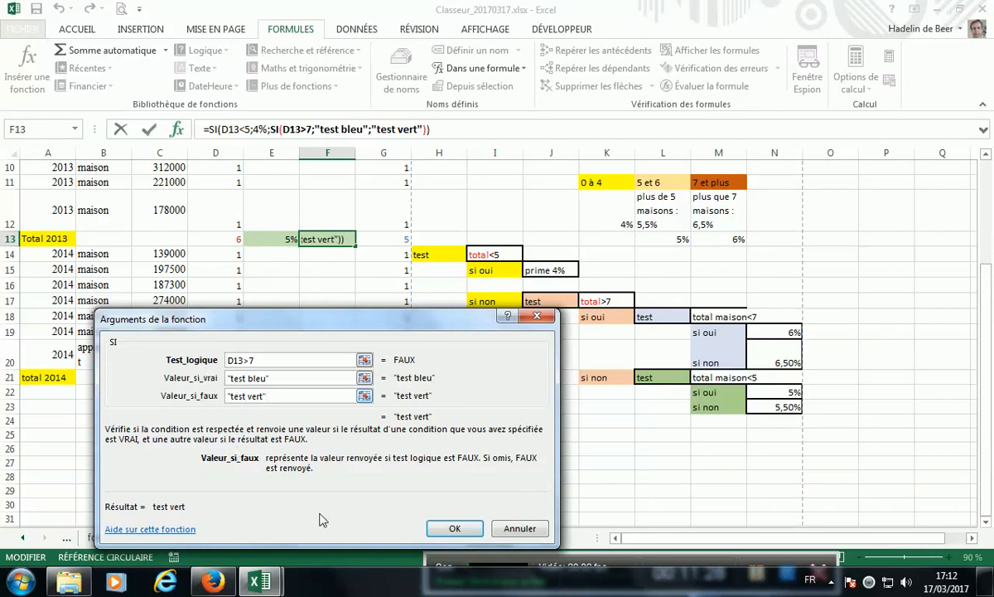
{"action": "left_click", "coordinate": [452, 528]}
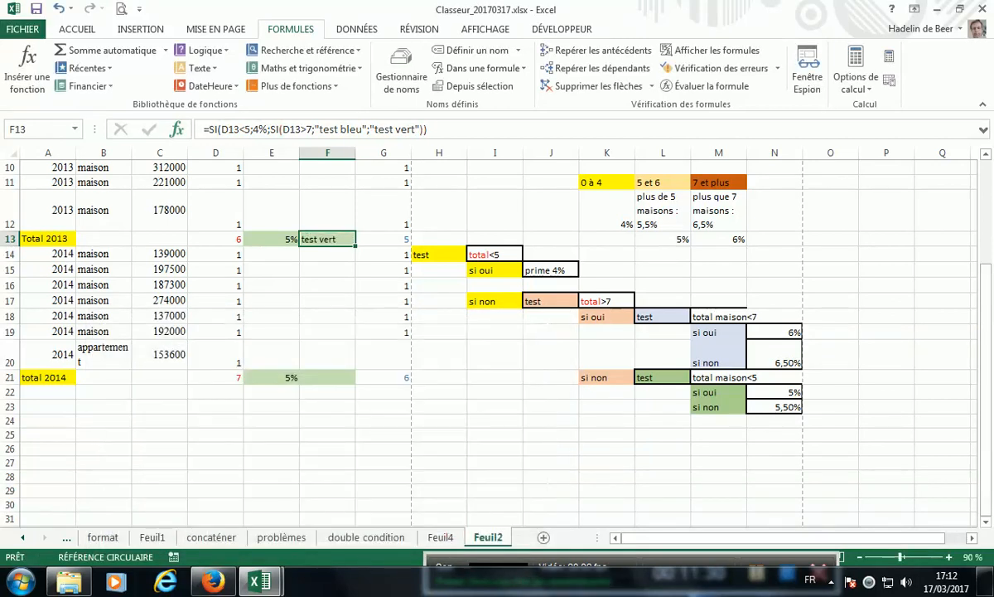
Replace the "test bleu" placeholder in F13's formula with another nested SI whose logical test is G13<7.
{"action": "left_click", "coordinate": [321, 240]}
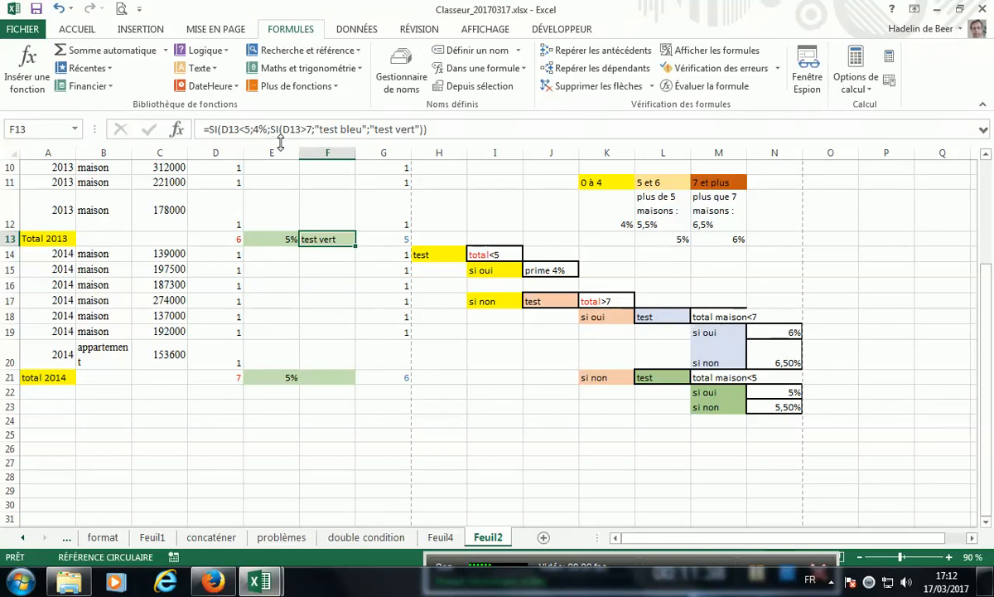
{"action": "left_click_drag", "start_coordinate": [316, 130], "coordinate": [352, 127]}
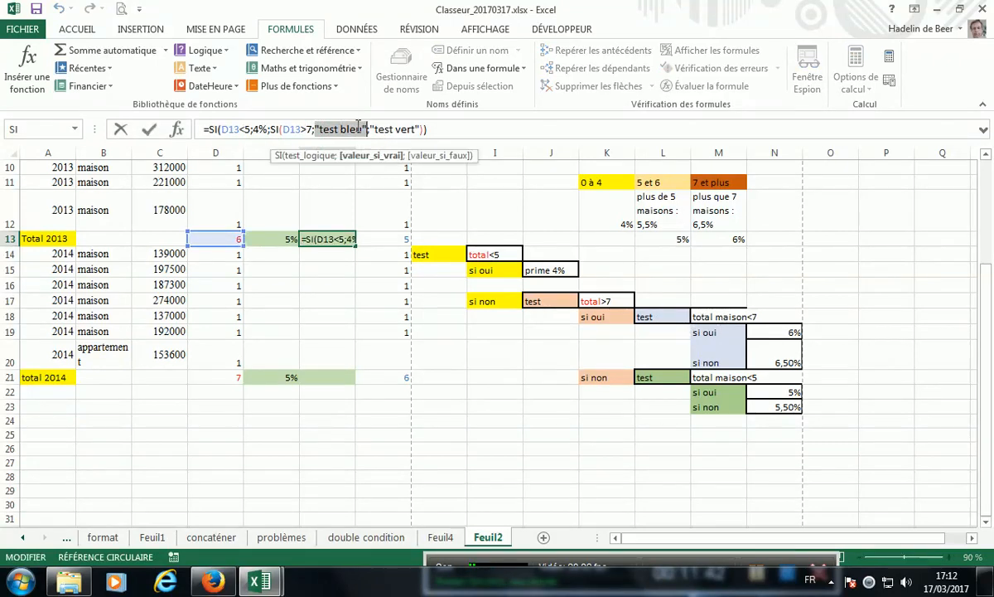
{"action": "key", "text": "Delete"}
{"action": "left_click", "coordinate": [201, 50]}
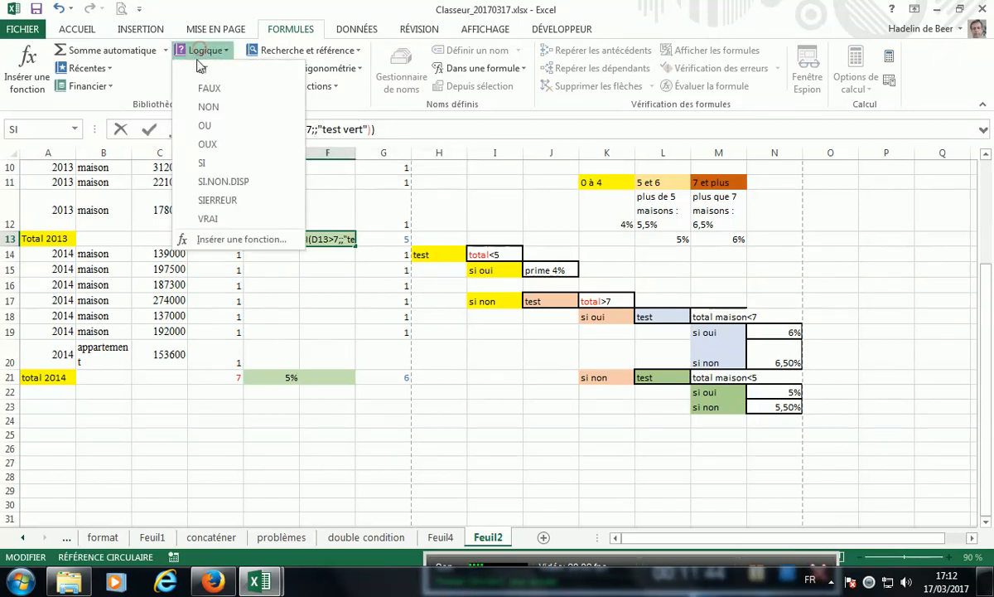
{"action": "left_click", "coordinate": [203, 166]}
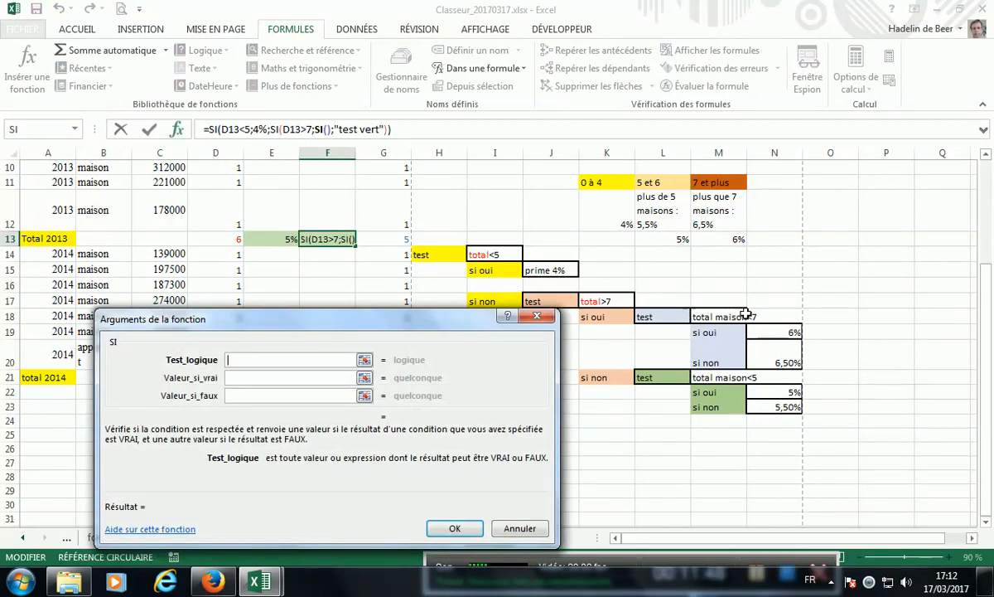
{"action": "left_click_drag", "start_coordinate": [416, 321], "coordinate": [747, 220]}
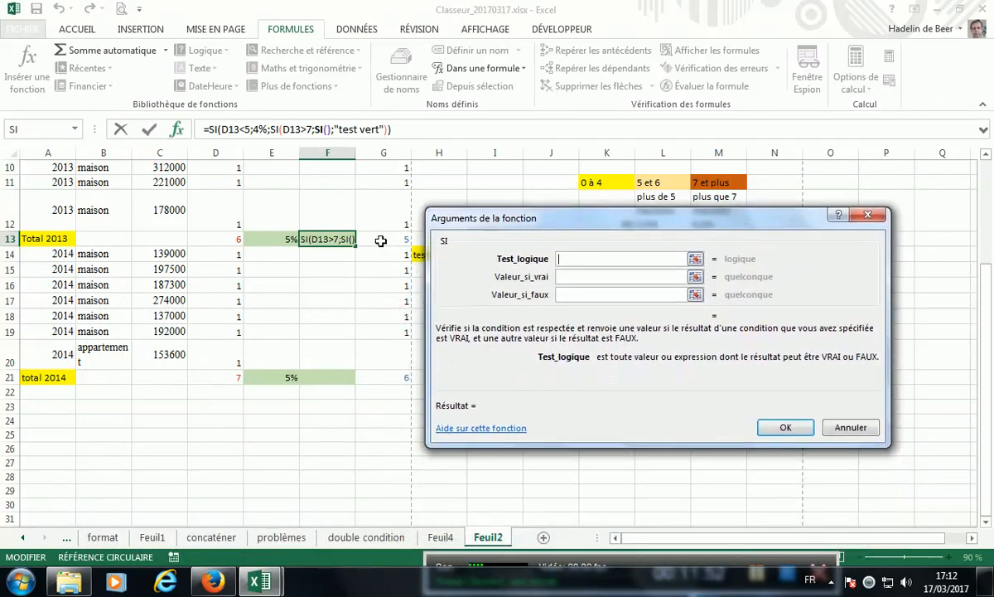
{"action": "left_click", "coordinate": [381, 238]}
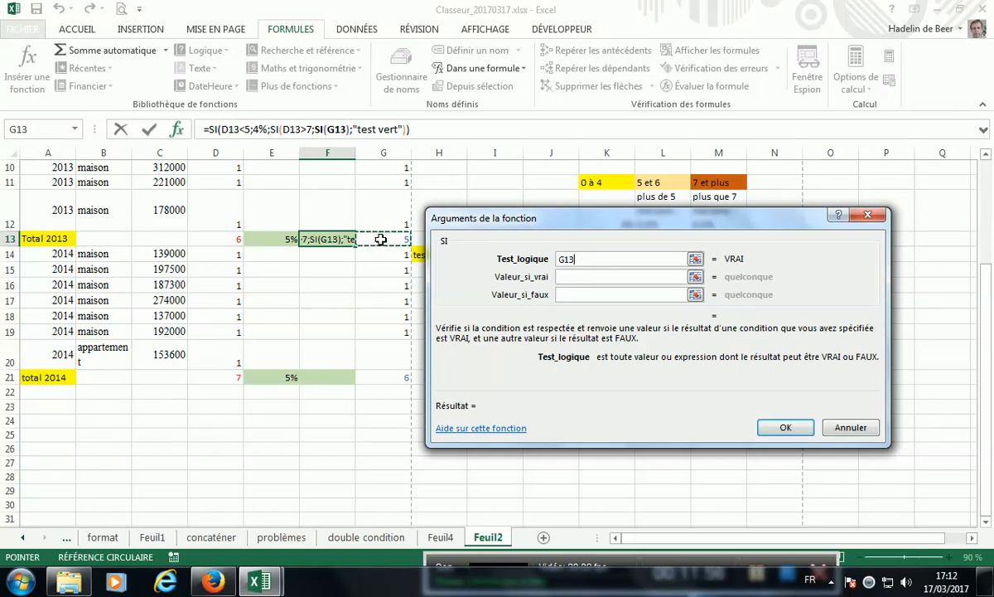
{"action": "type", "text": "<7"}
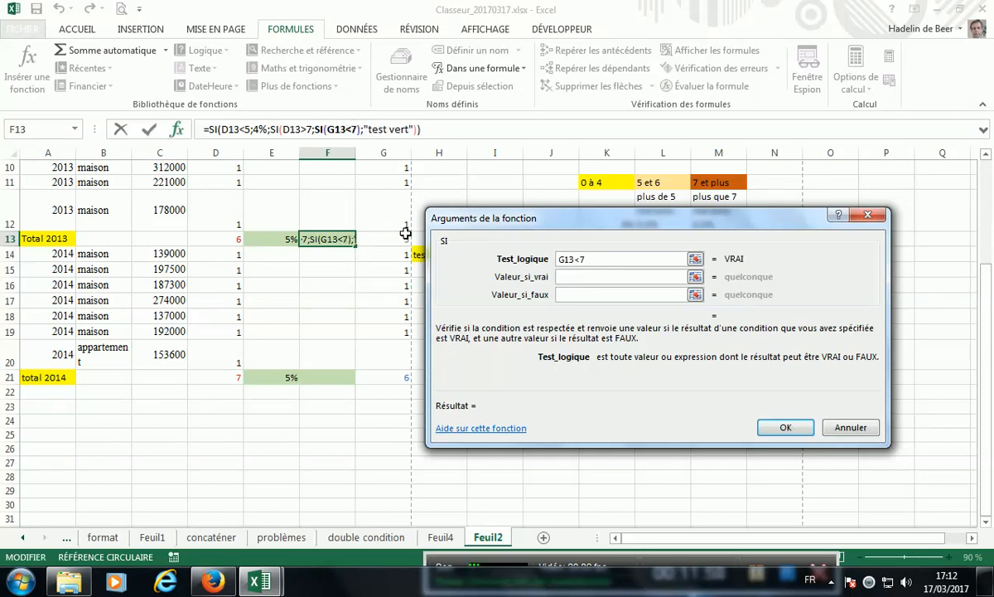
Set the G13<7 SI results to 6% if true and 6,5% if false, and validate the formula in F13.
{"action": "left_click_drag", "start_coordinate": [557, 230], "coordinate": [591, 393]}
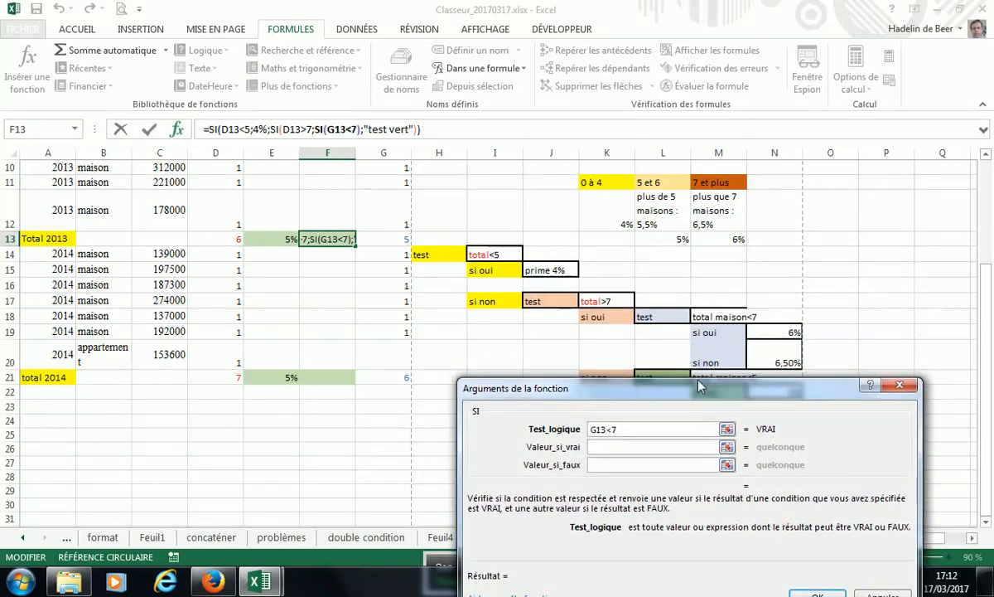
{"action": "left_click", "coordinate": [605, 447]}
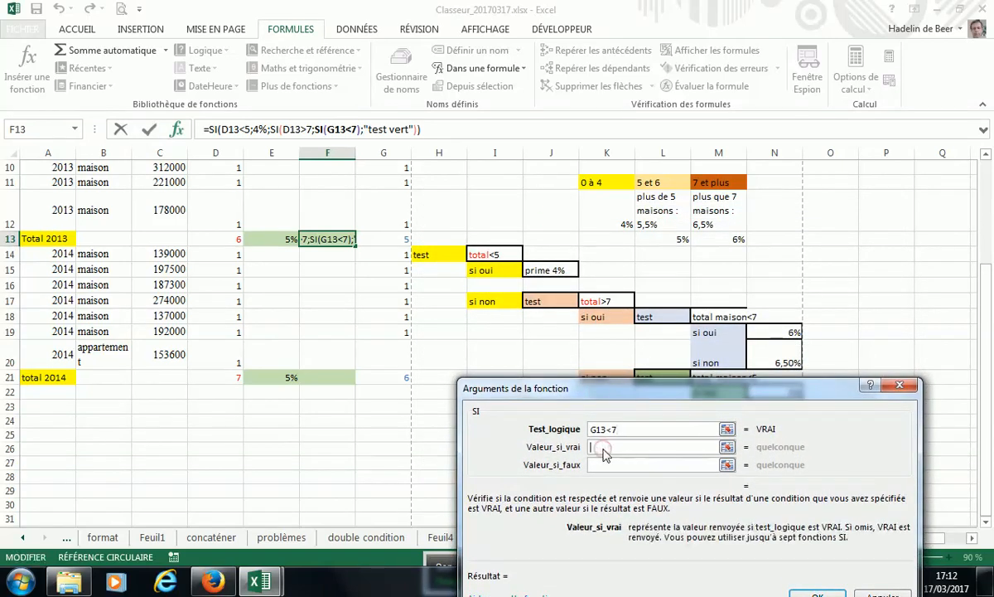
{"action": "type", "text": "6%"}
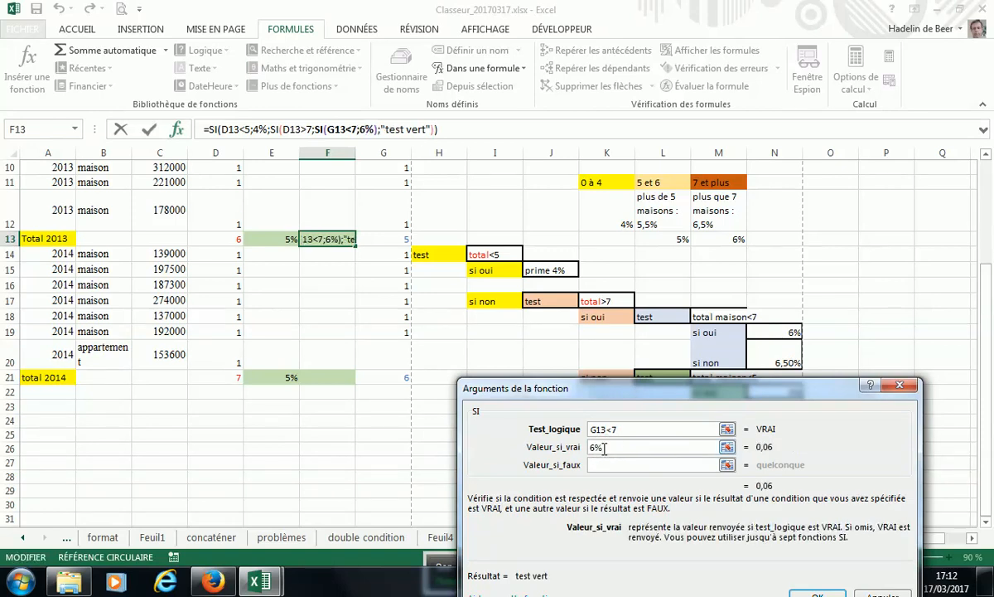
{"action": "left_click", "coordinate": [602, 465]}
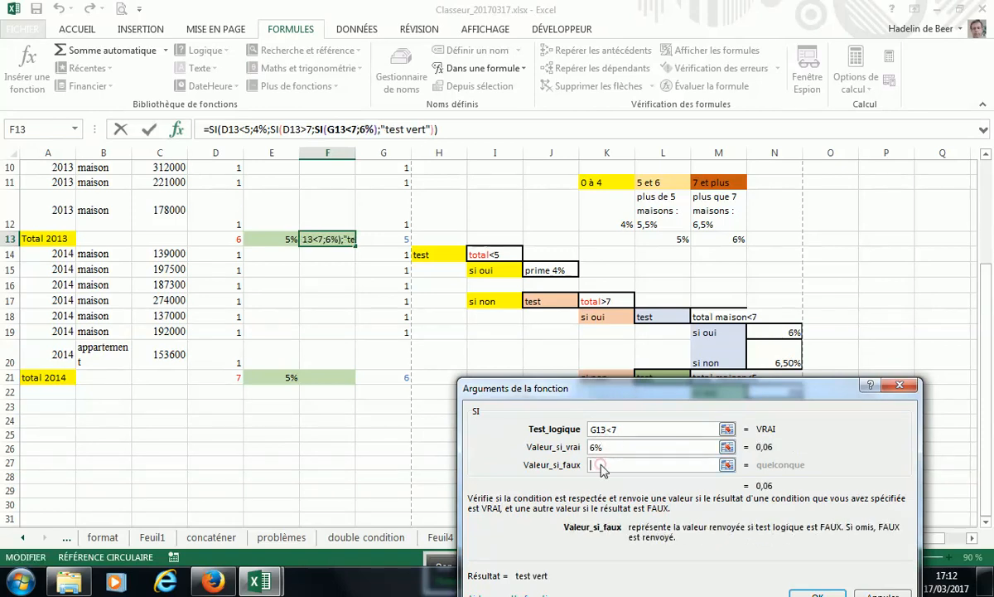
{"action": "type", "text": "6,5"}
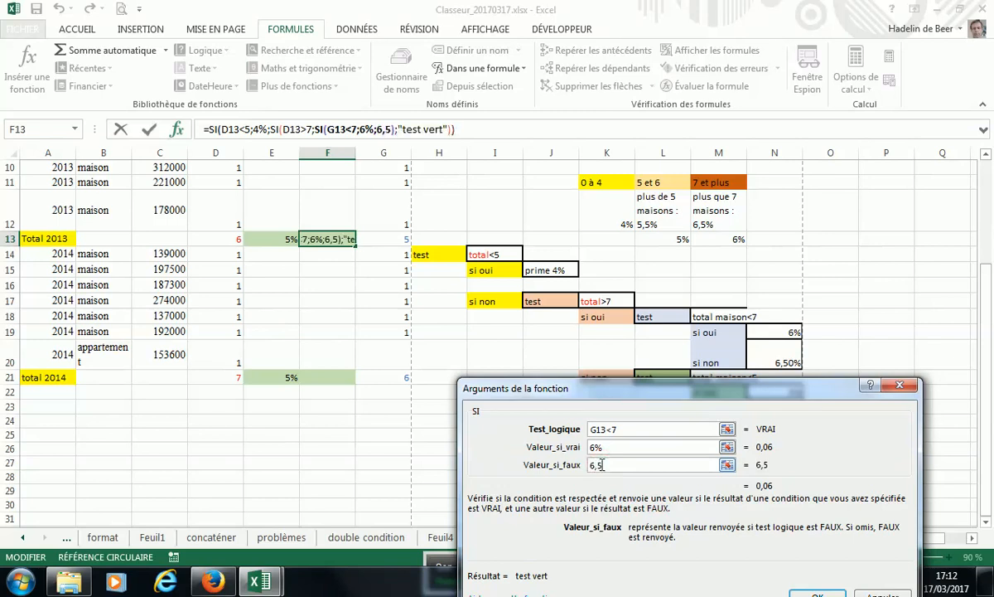
{"action": "type", "text": "%"}
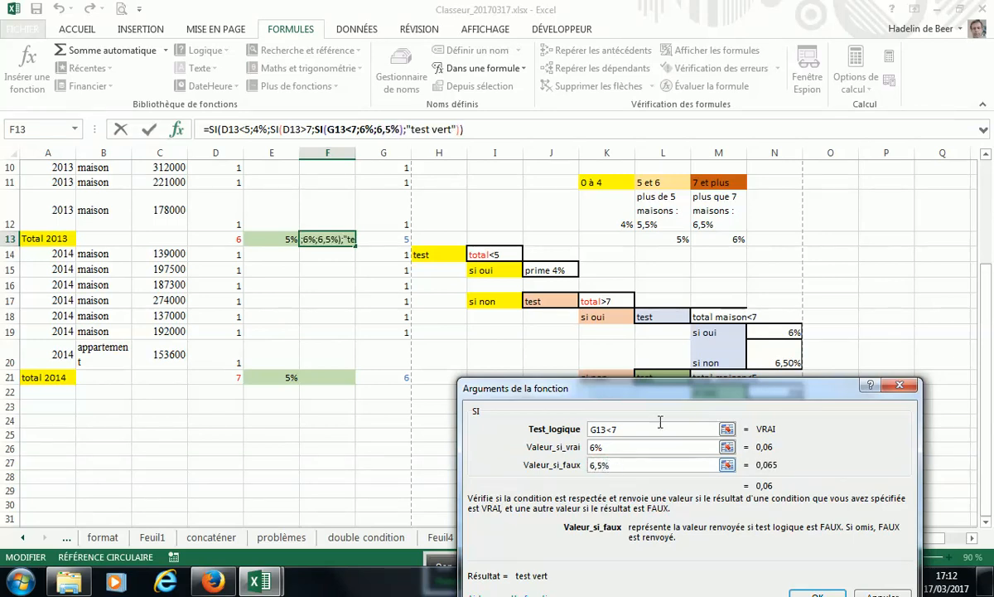
{"action": "left_click_drag", "start_coordinate": [618, 388], "coordinate": [596, 335]}
{"action": "left_click", "coordinate": [794, 540]}
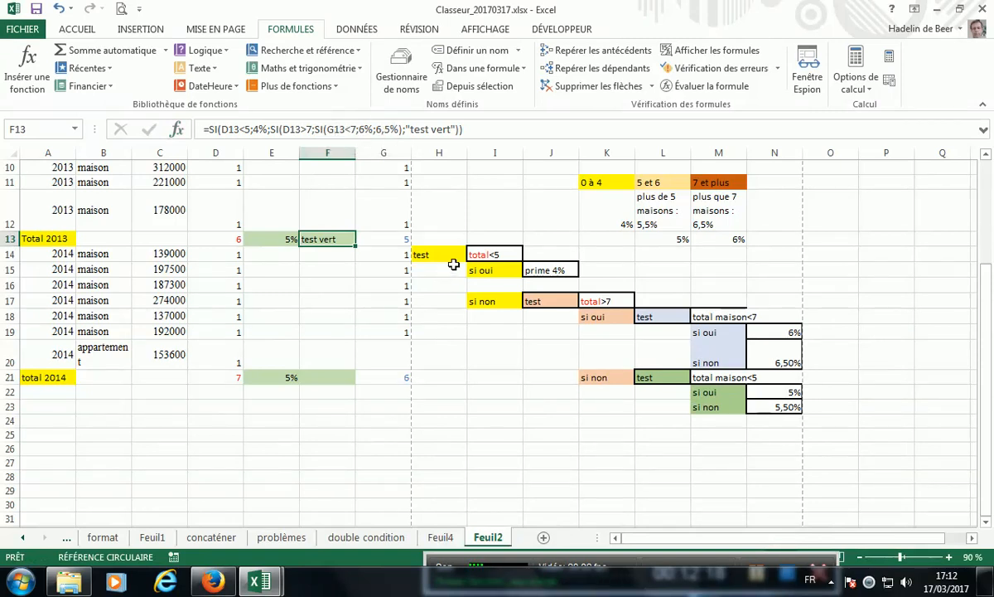
Replace the "test vert" placeholder in F13's formula with a nested SI function whose logical test is G13<5.
{"action": "left_click_drag", "start_coordinate": [406, 130], "coordinate": [455, 131]}
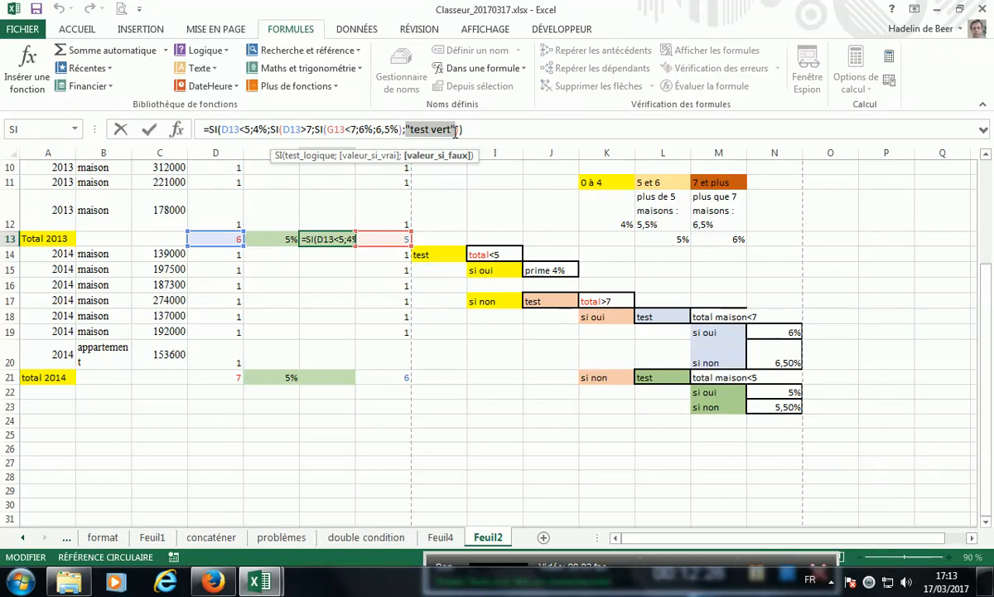
{"action": "key", "text": "BackSpace"}
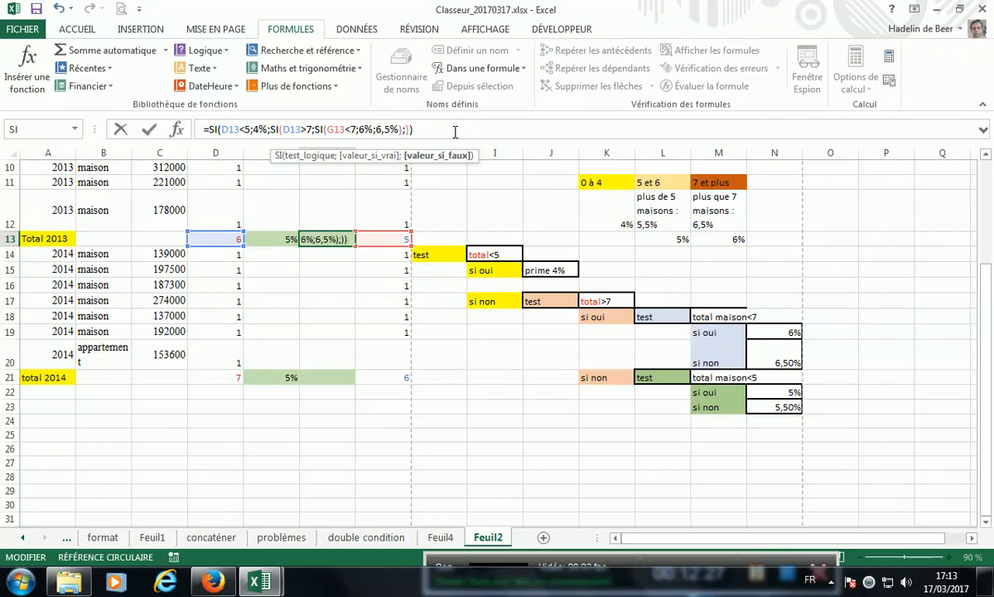
{"action": "left_click", "coordinate": [203, 49]}
{"action": "left_click", "coordinate": [205, 163]}
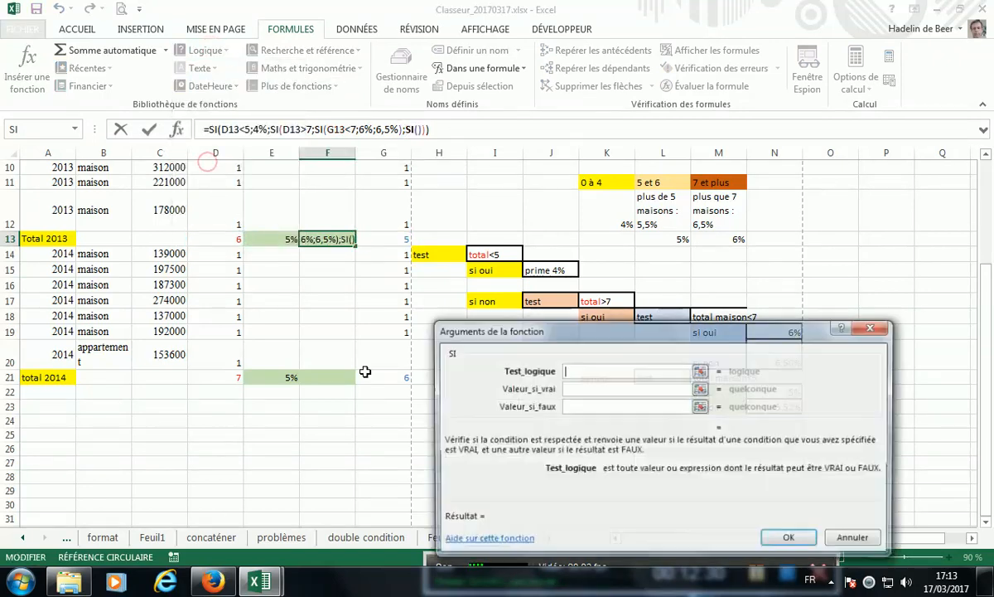
{"action": "left_click_drag", "start_coordinate": [605, 334], "coordinate": [251, 287]}
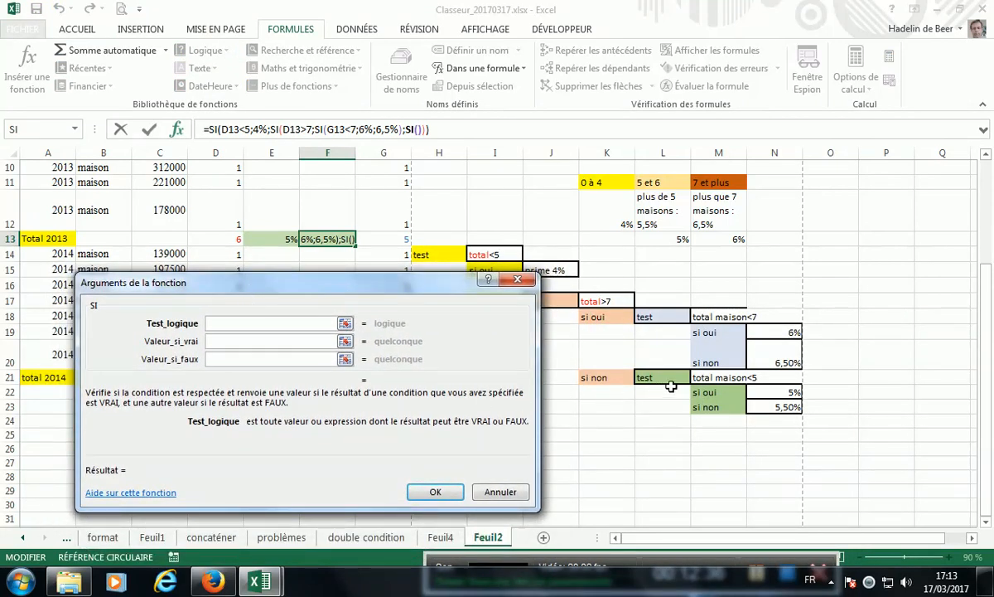
{"action": "left_click", "coordinate": [393, 239]}
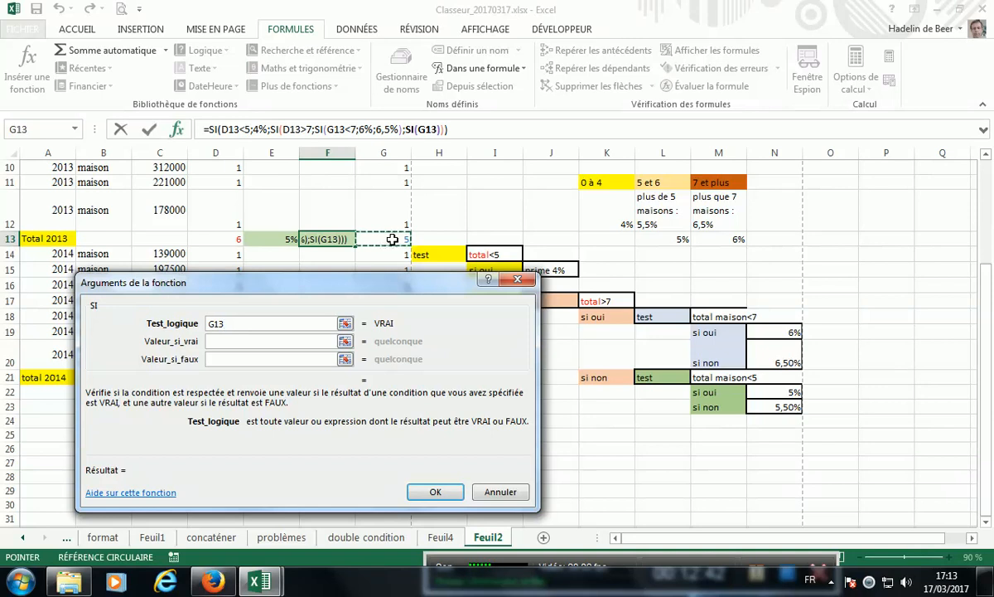
{"action": "type", "text": "<"}
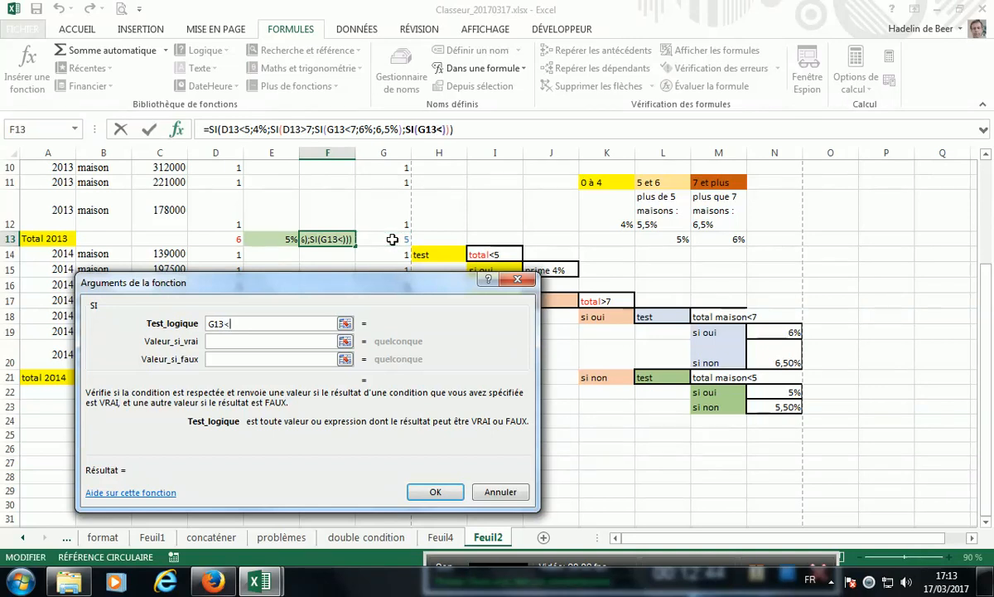
{"action": "type", "text": "5"}
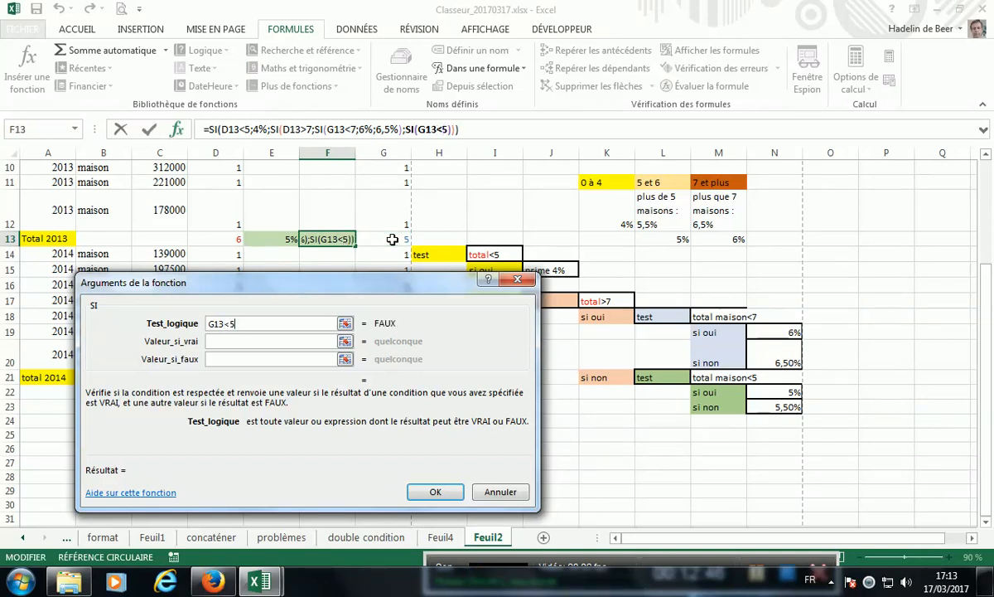
Give the G13<5 SI the results 5% if true and 5,5% if false, and validate the formula.
{"action": "left_click", "coordinate": [262, 341]}
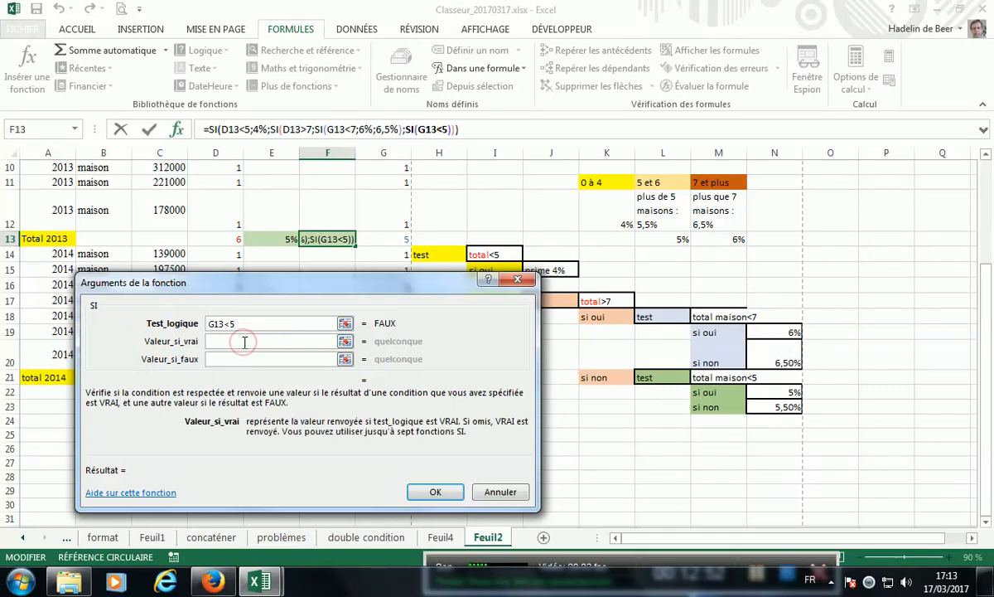
{"action": "type", "text": "5%"}
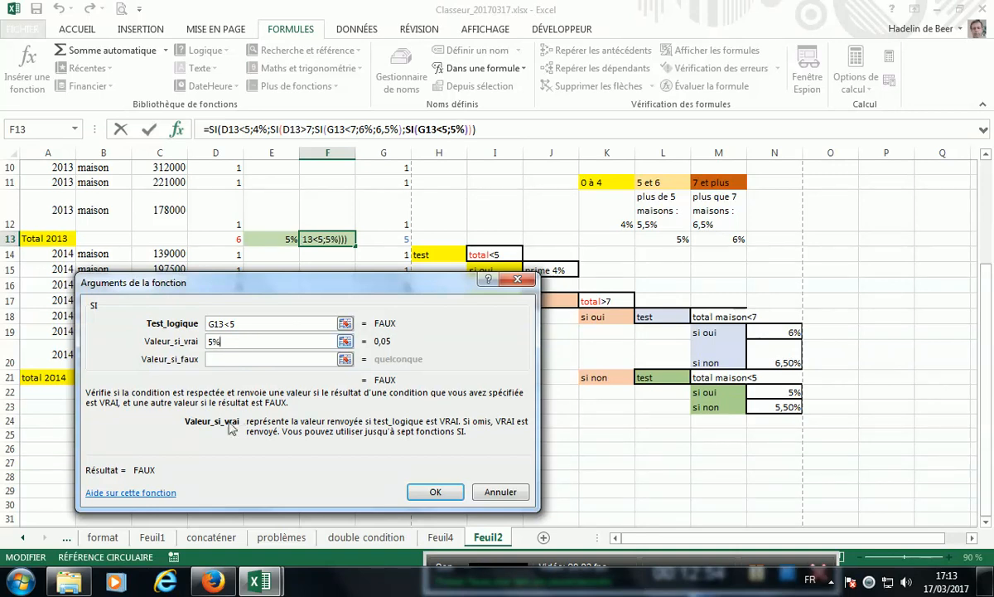
{"action": "left_click", "coordinate": [218, 359]}
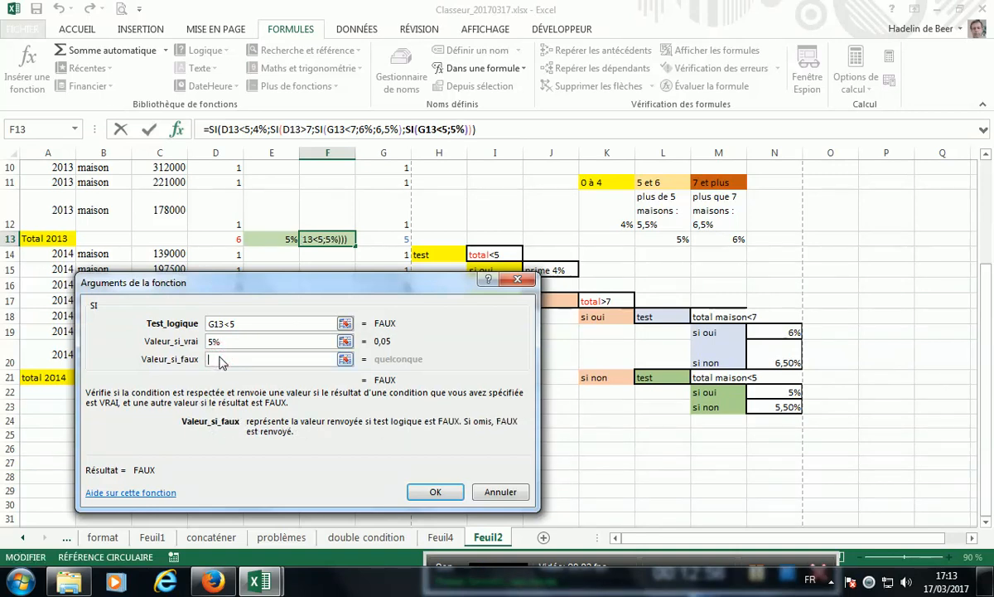
{"action": "type", "text": "5,5%"}
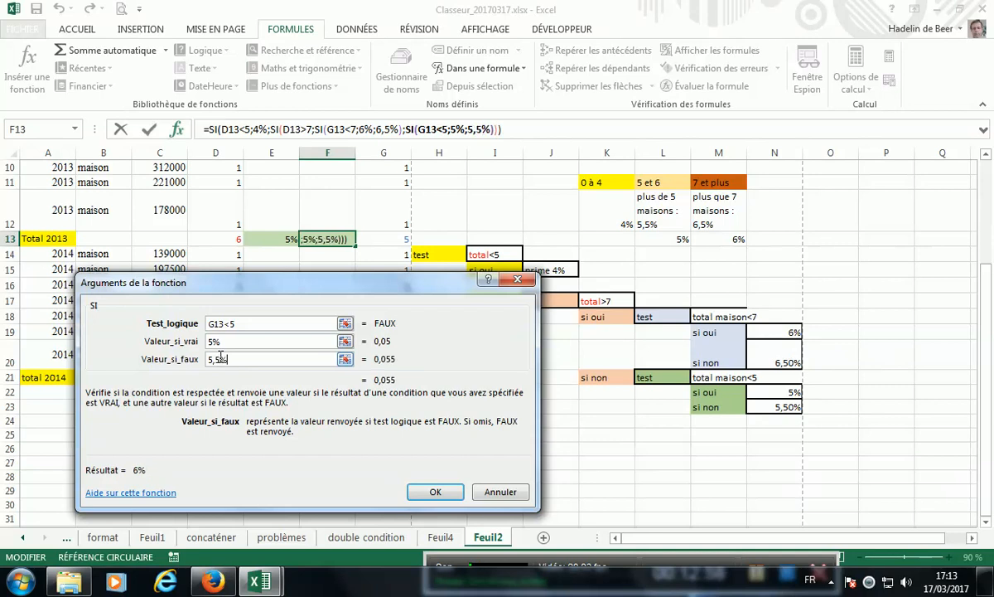
{"action": "left_click", "coordinate": [432, 491]}
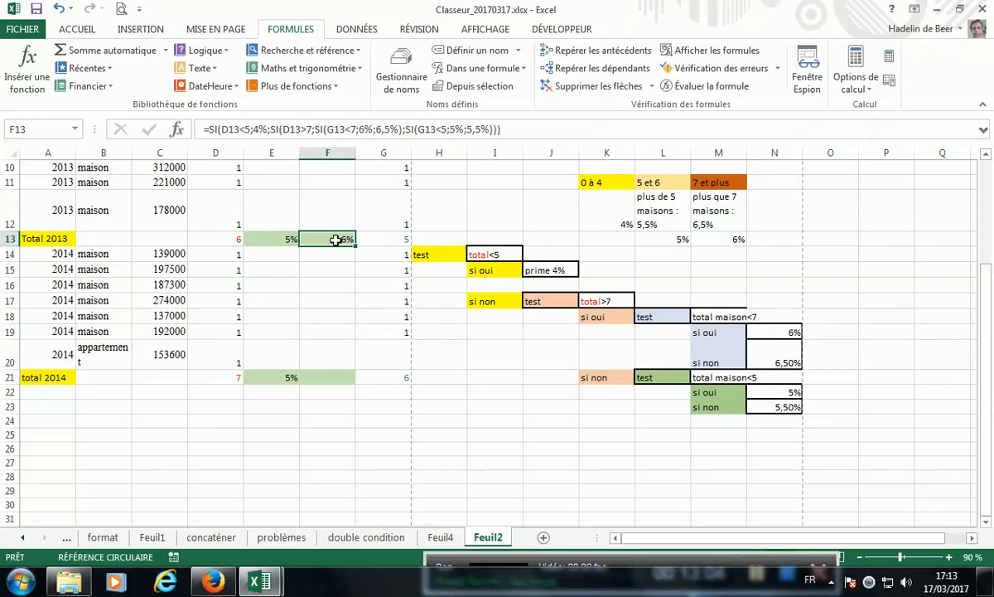
Format the percentage in F13 to show one decimal place.
{"action": "left_click", "coordinate": [76, 29]}
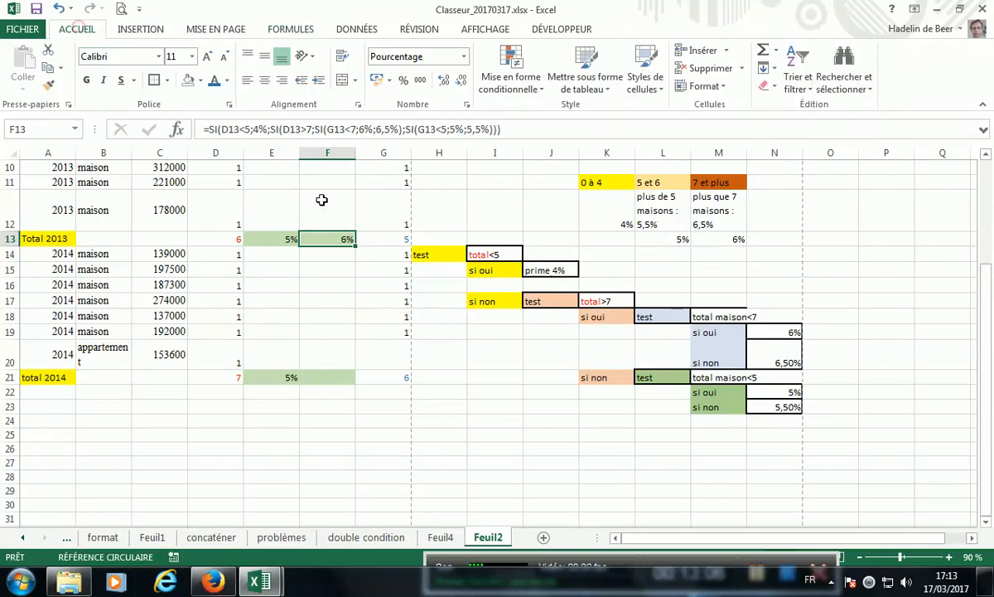
{"action": "left_click", "coordinate": [444, 81]}
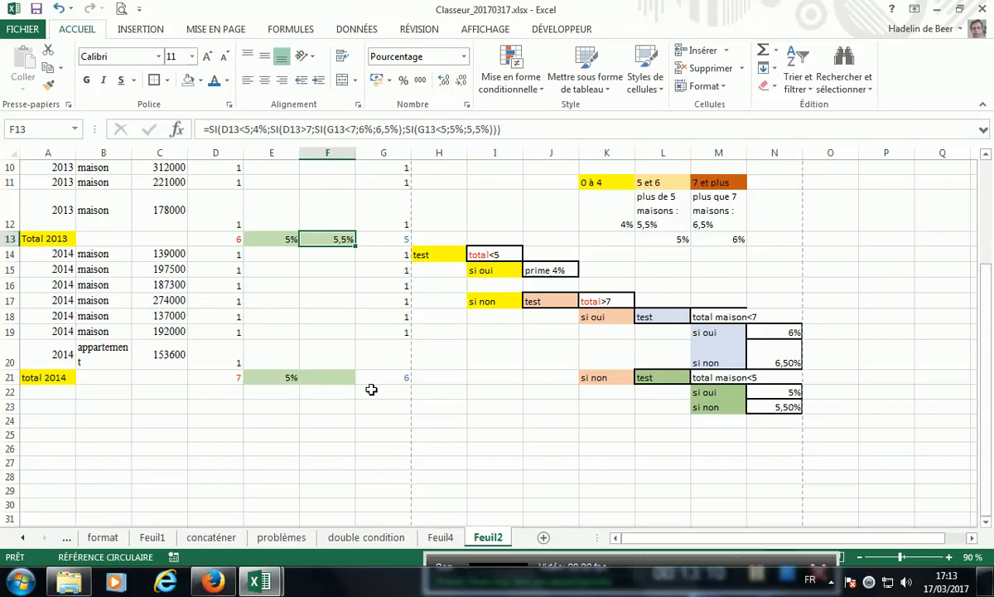
{"action": "left_click", "coordinate": [467, 104]}
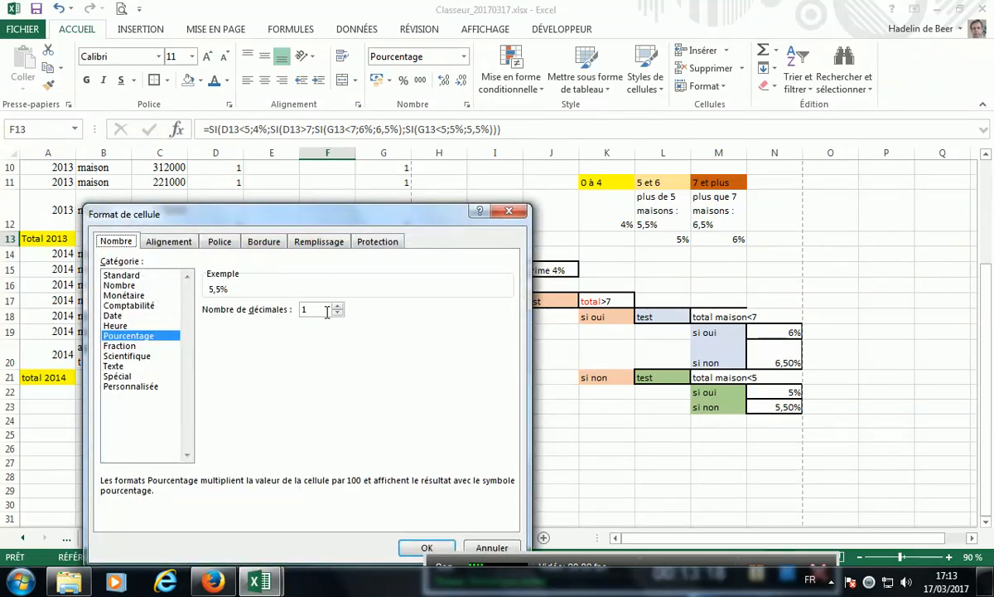
{"action": "left_click", "coordinate": [408, 547]}
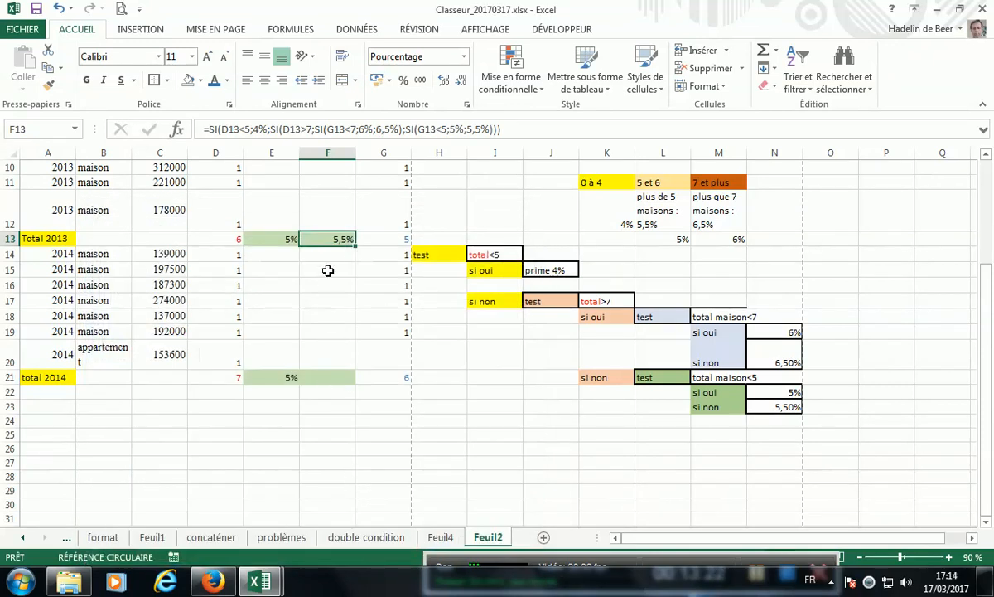
Copy the complete bonus formula from F13 into F21 for total 2014 and F6 for TOTAL 2012.
{"action": "right_click", "coordinate": [332, 239]}
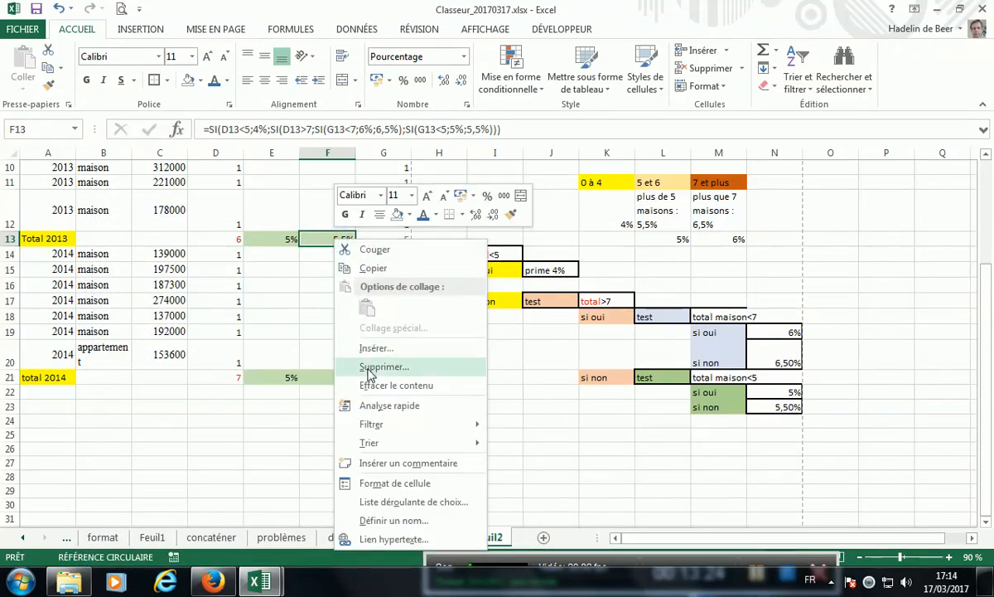
{"action": "left_click", "coordinate": [371, 267]}
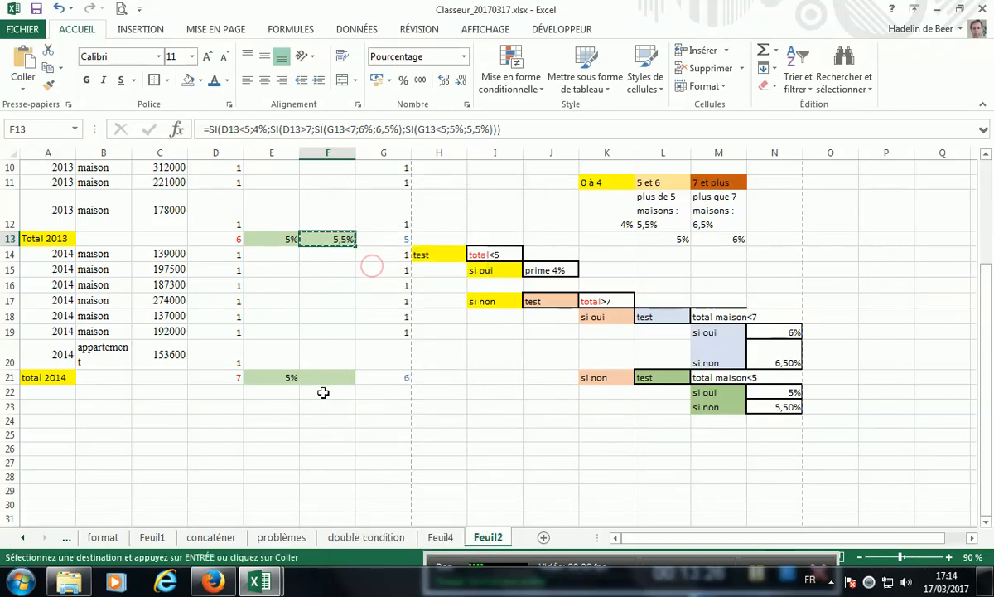
{"action": "right_click", "coordinate": [329, 381]}
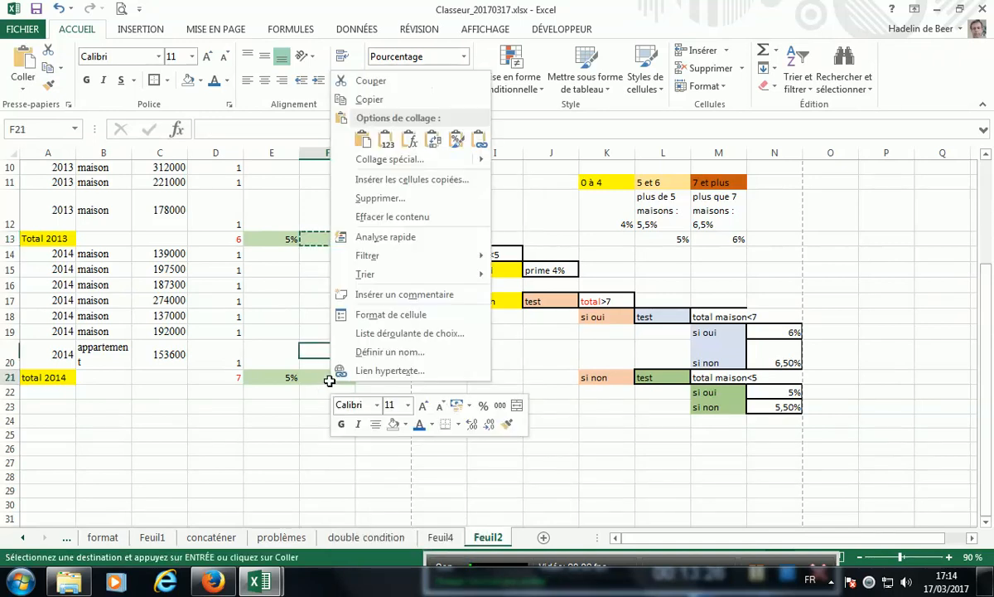
{"action": "left_click", "coordinate": [363, 141]}
{"action": "scroll", "coordinate": [374, 337], "scroll_direction": "up", "scroll_amount": 1}
{"action": "scroll", "coordinate": [375, 337], "scroll_direction": "up", "scroll_amount": 1}
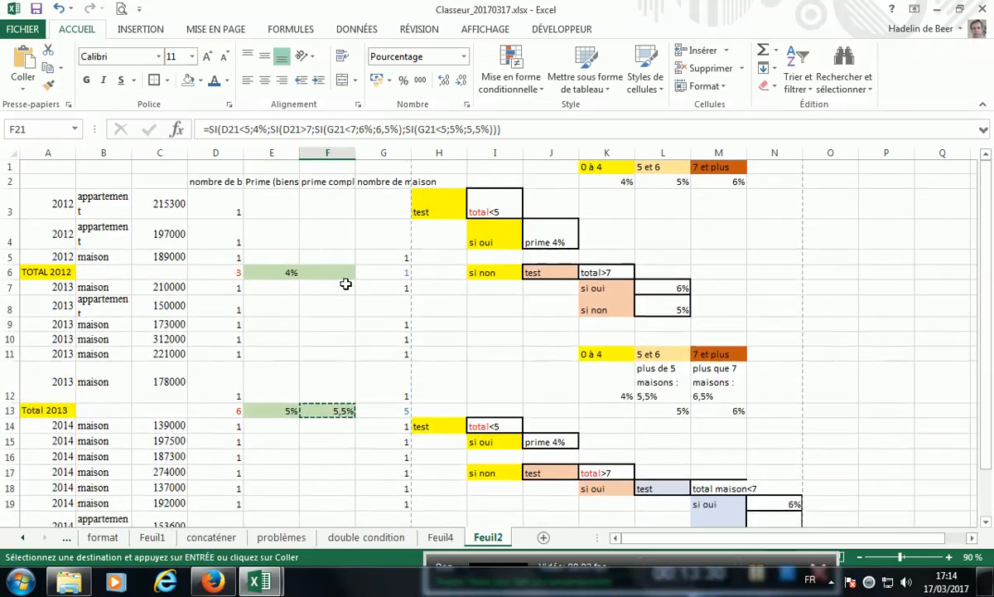
{"action": "right_click", "coordinate": [329, 272]}
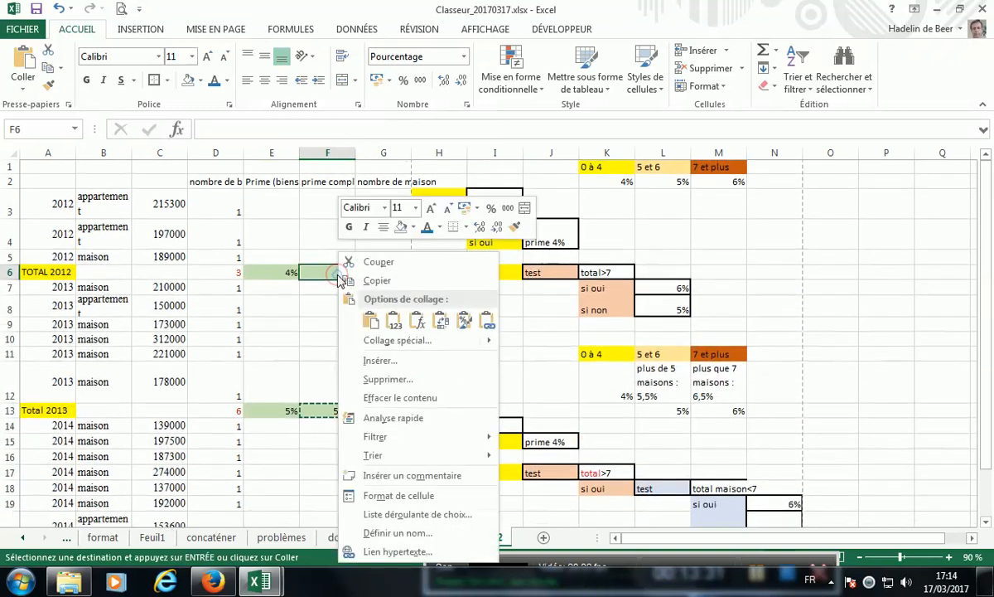
{"action": "left_click", "coordinate": [371, 320]}
{"action": "scroll", "coordinate": [411, 391], "scroll_direction": "down", "scroll_amount": 3}
{"action": "scroll", "coordinate": [412, 391], "scroll_direction": "down", "scroll_amount": 1}
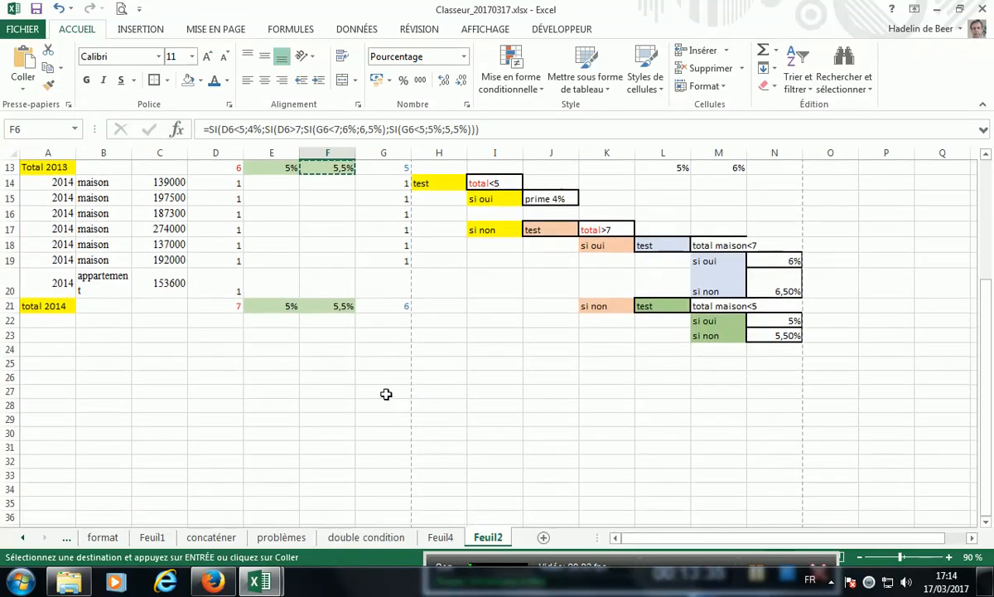
{"action": "scroll", "coordinate": [389, 393], "scroll_direction": "up", "scroll_amount": 1}
{"action": "left_click", "coordinate": [365, 403]}
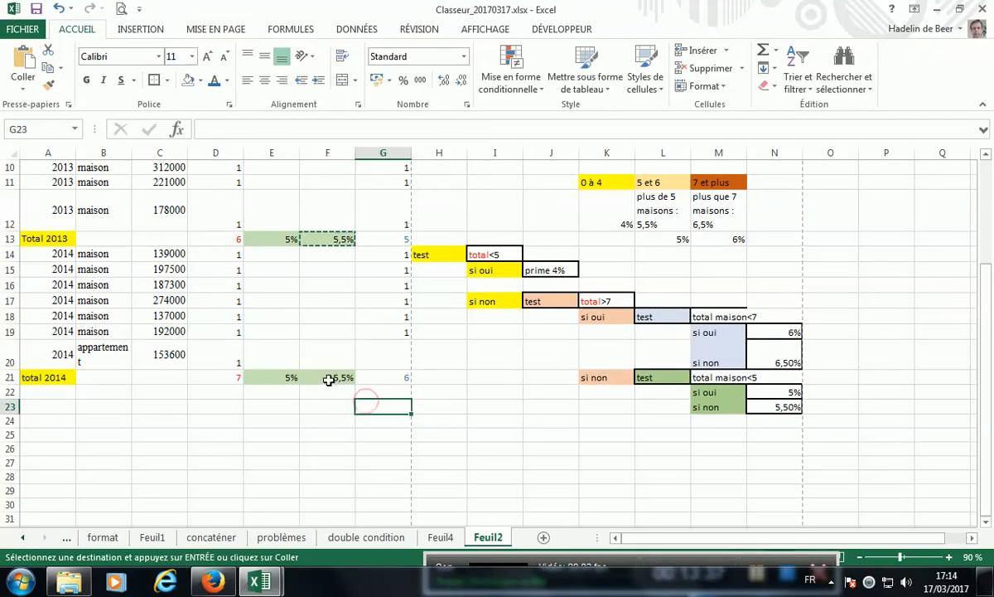
Correct the second logical test in F21's formula to D21>=7 and validate it.
{"action": "left_click", "coordinate": [334, 377]}
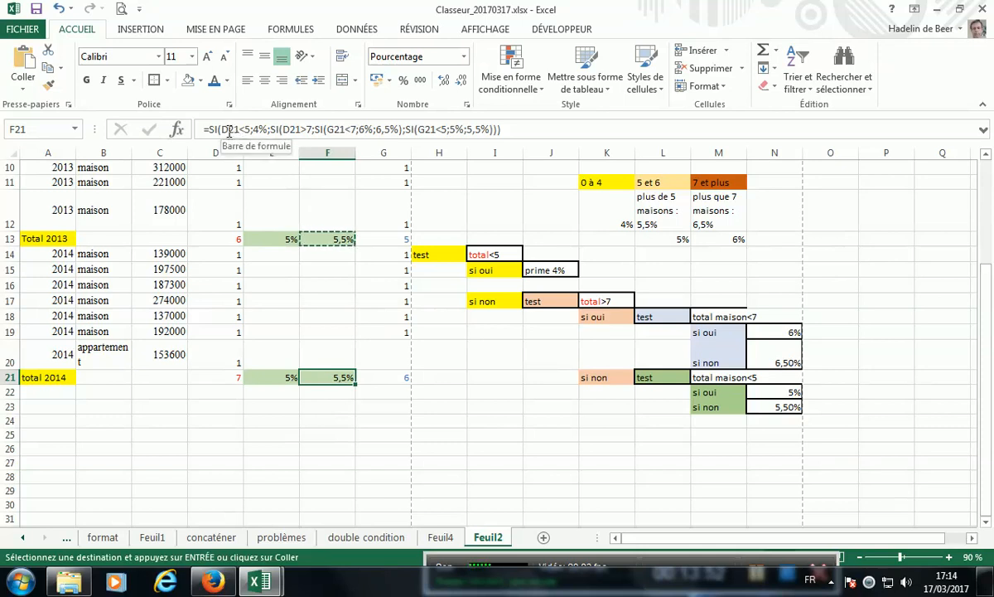
{"action": "left_click", "coordinate": [307, 133]}
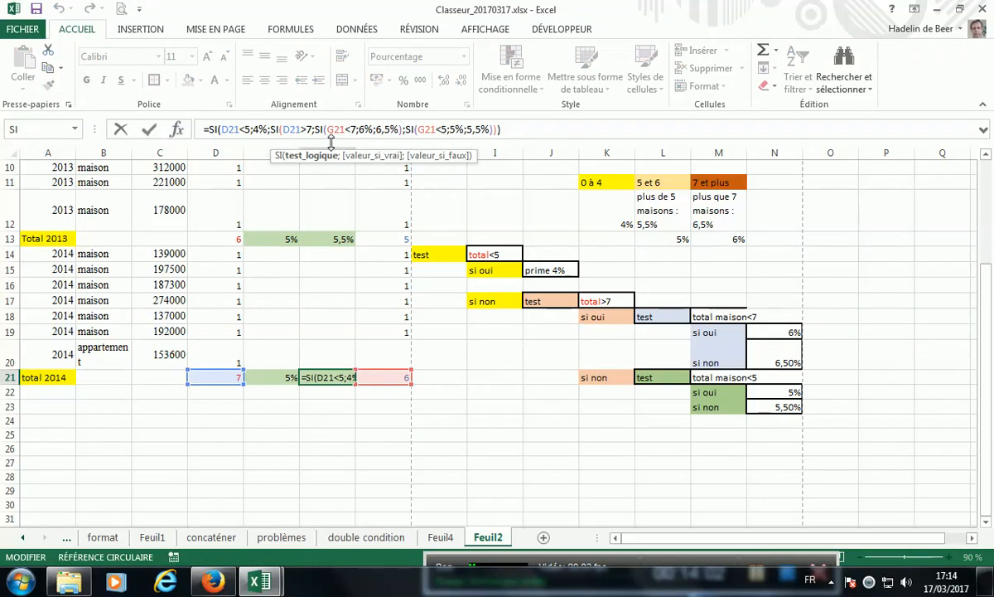
{"action": "type", "text": "="}
{"action": "key", "text": "Return"}
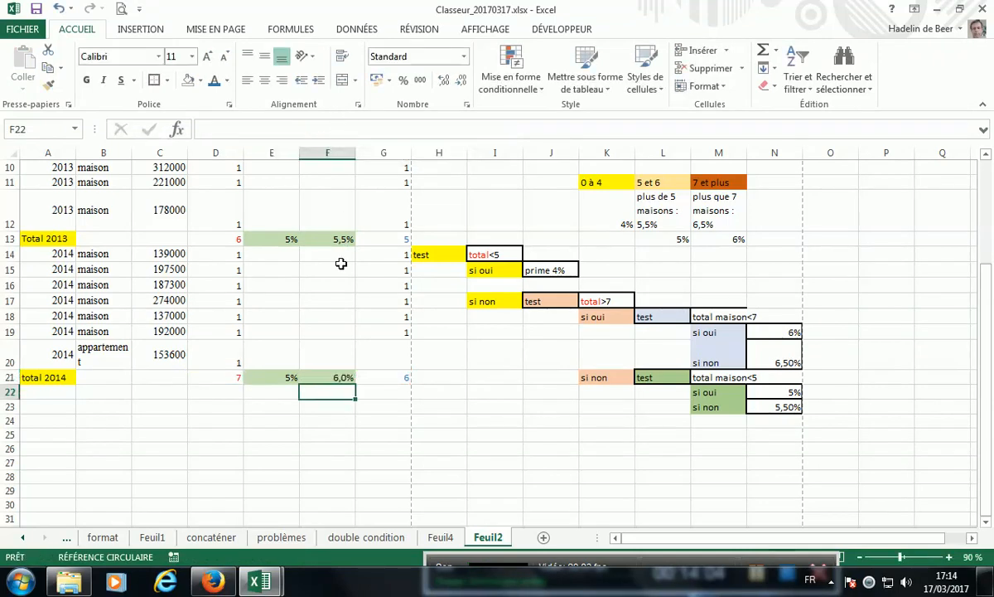
Correct the second logical test in F13's Total 2013 bonus formula to D13>=7 and validate it.
{"action": "left_click", "coordinate": [338, 238]}
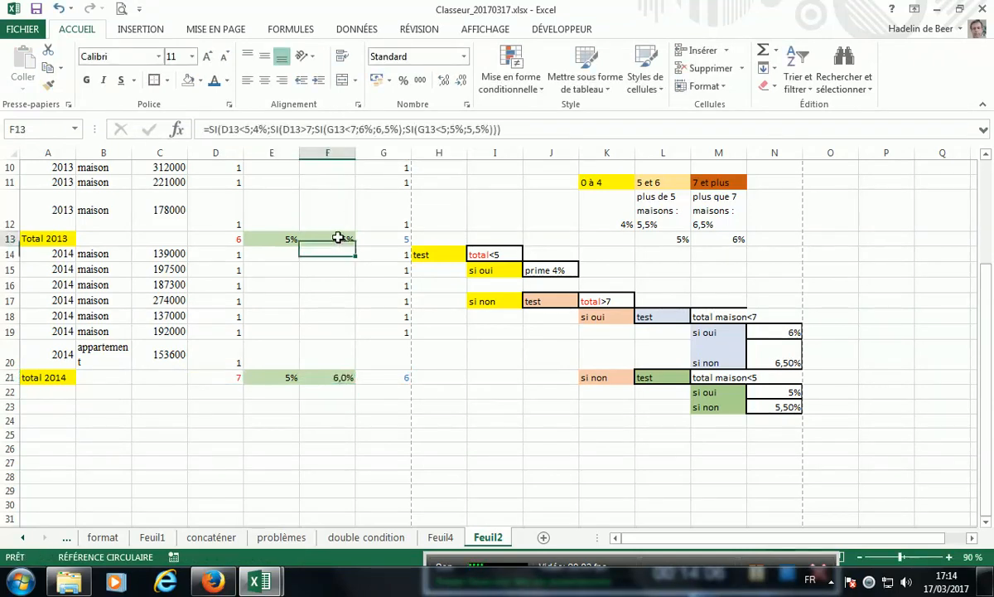
{"action": "left_click", "coordinate": [310, 130]}
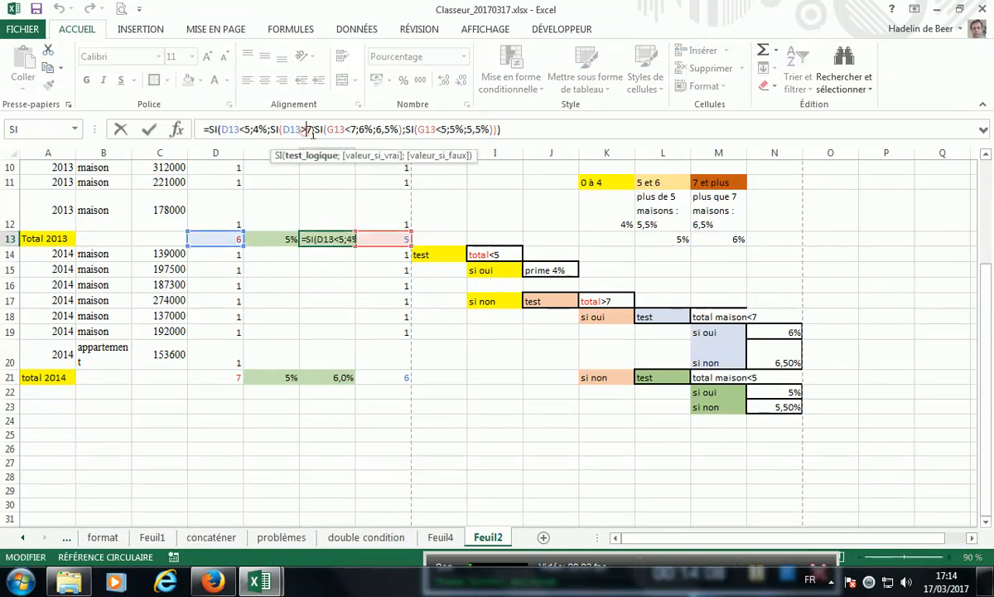
{"action": "left_click", "coordinate": [315, 131]}
{"action": "type", "text": "="}
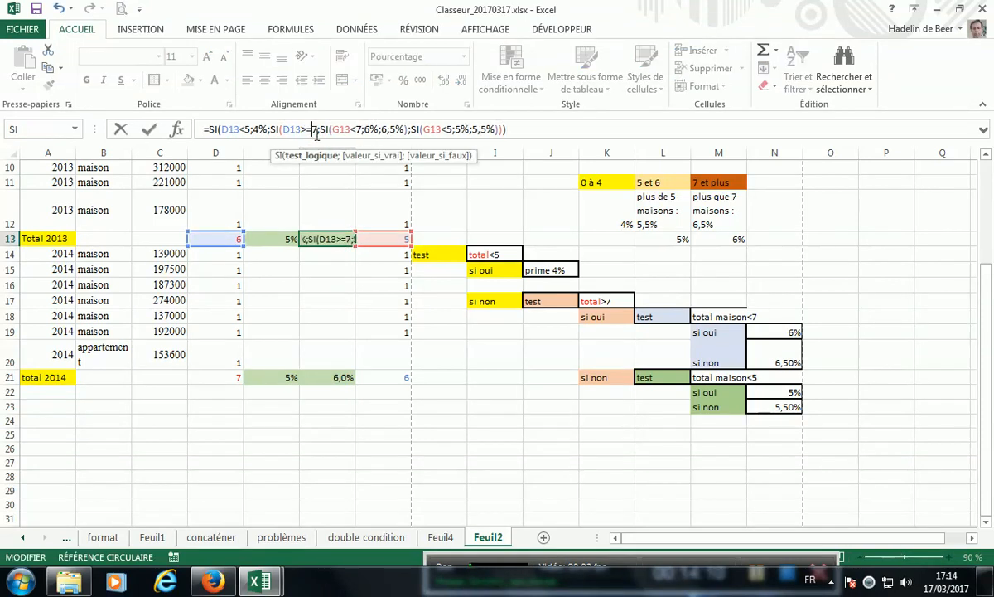
{"action": "type", "text": "F18"}
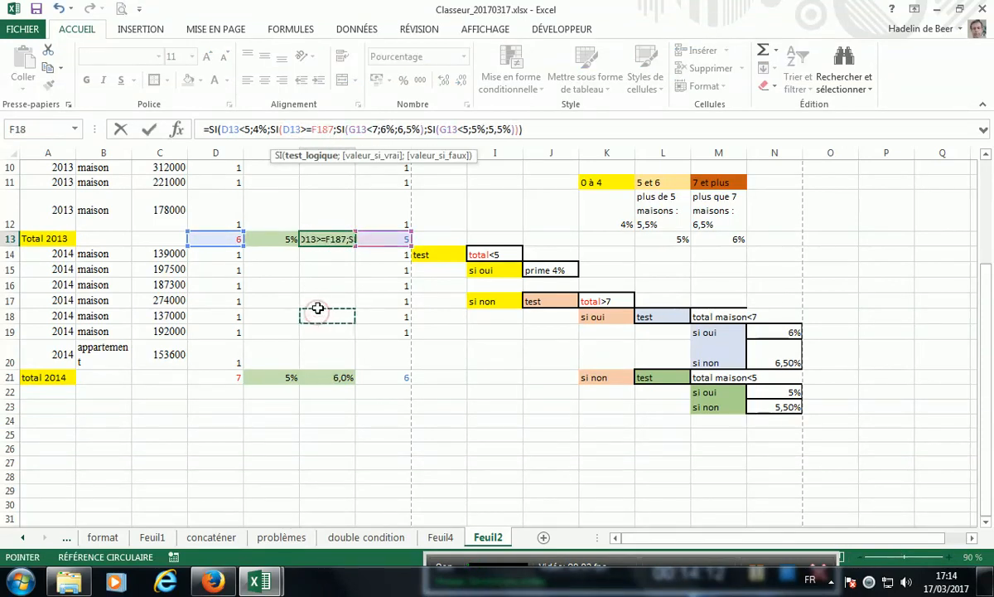
{"action": "key", "text": "BackSpace"}
{"action": "key", "text": "BackSpace"}
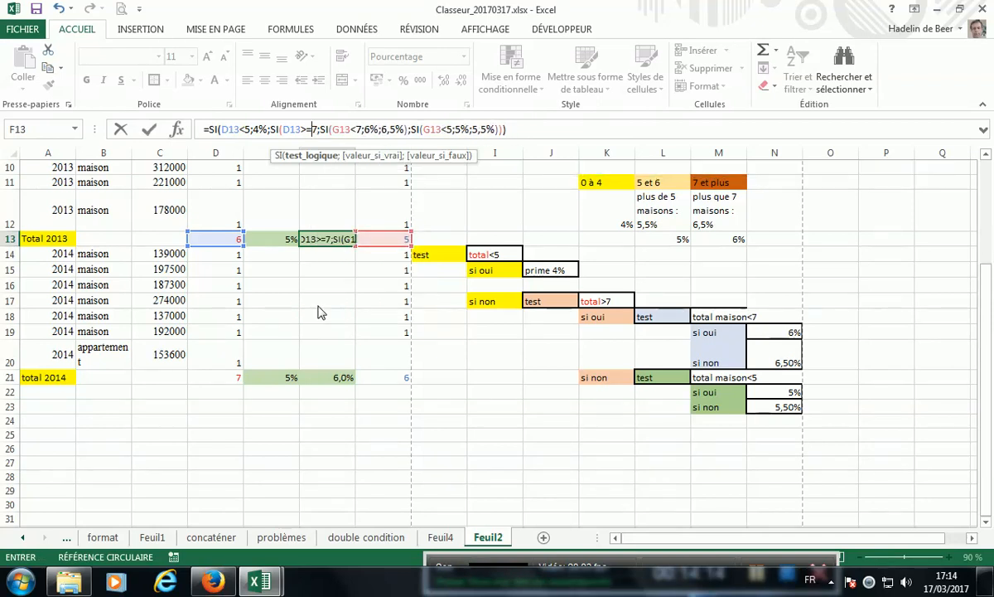
{"action": "key", "text": "Return"}
Edit the second logical test in F6's TOTAL 2012 bonus formula to include 7 and validate it.
{"action": "scroll", "coordinate": [324, 305], "scroll_direction": "up", "scroll_amount": 3}
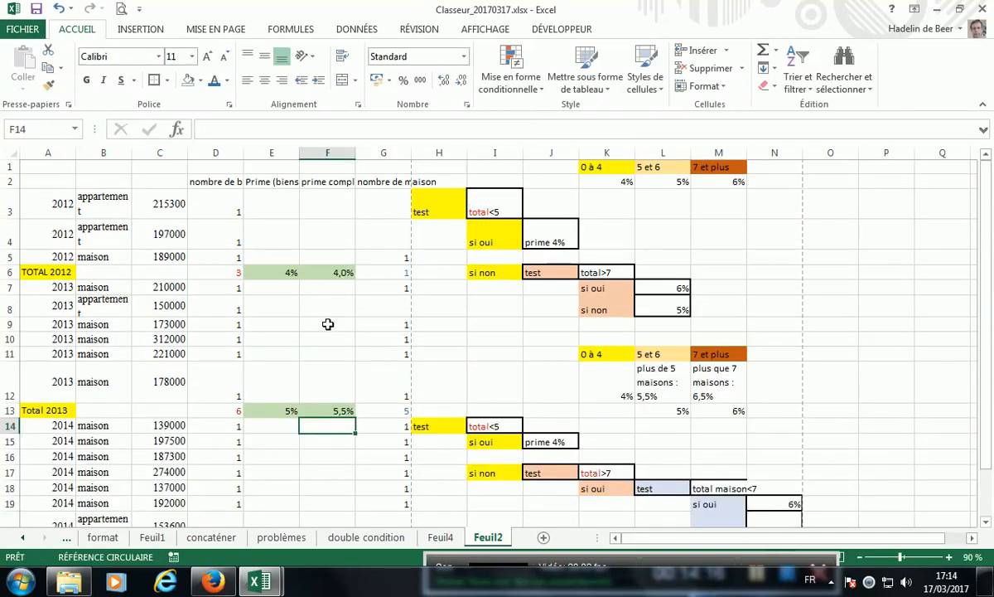
{"action": "left_click", "coordinate": [324, 272]}
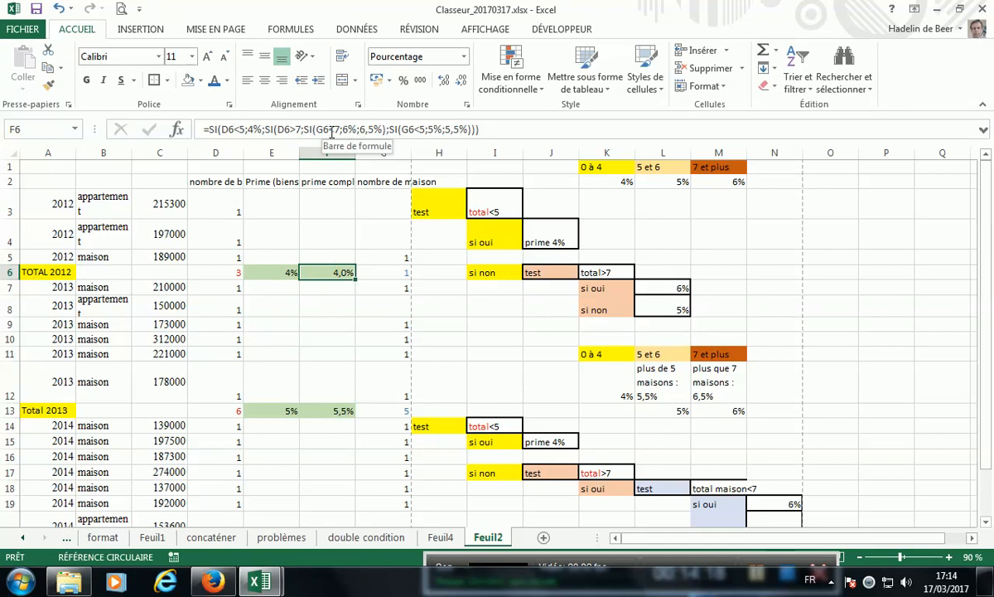
{"action": "left_click", "coordinate": [294, 130]}
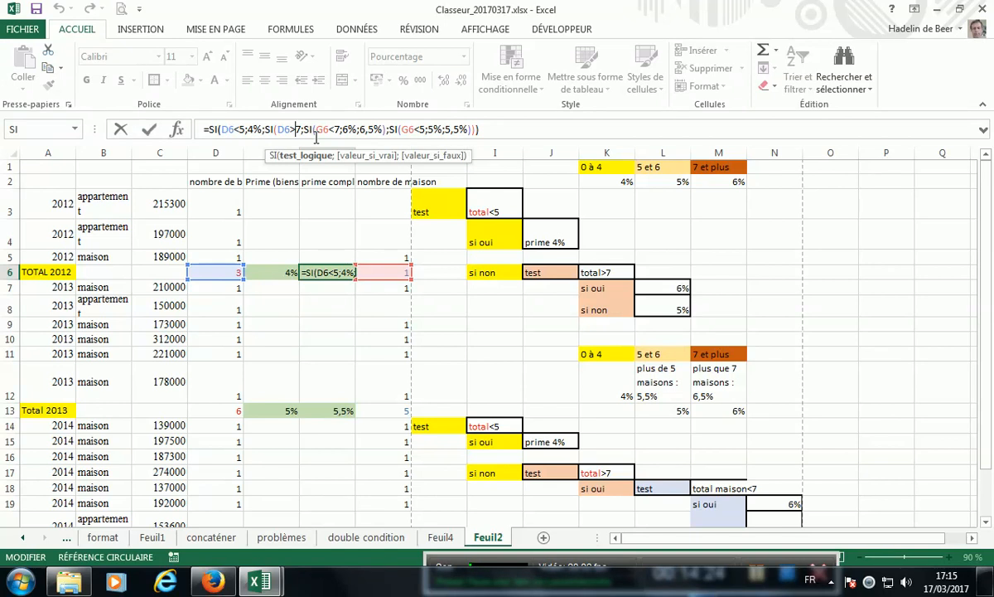
{"action": "key", "text": "Return"}
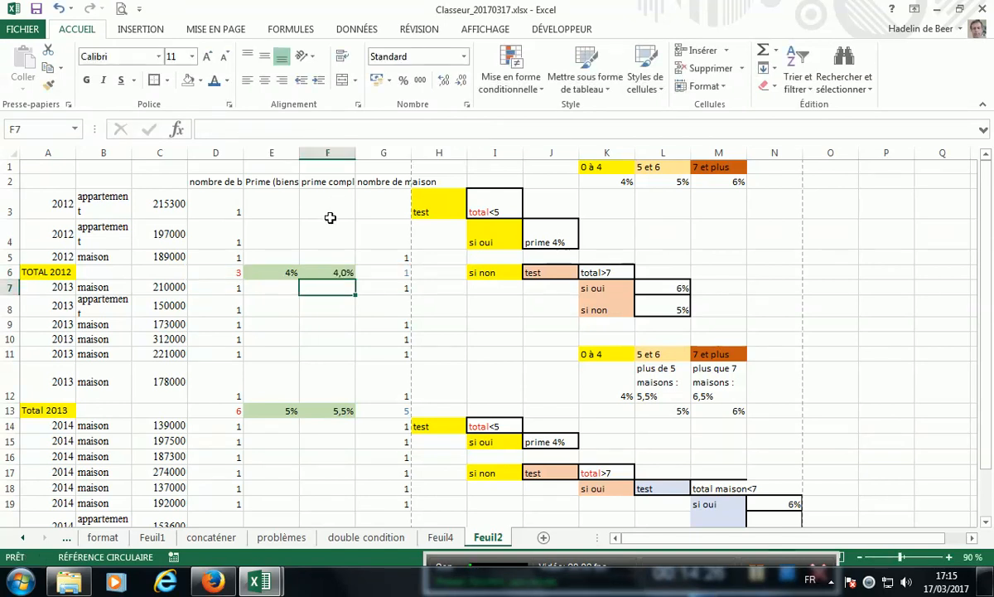
{"action": "scroll", "coordinate": [324, 314], "scroll_direction": "down", "scroll_amount": 3}
{"action": "scroll", "coordinate": [331, 323], "scroll_direction": "down", "scroll_amount": 1}
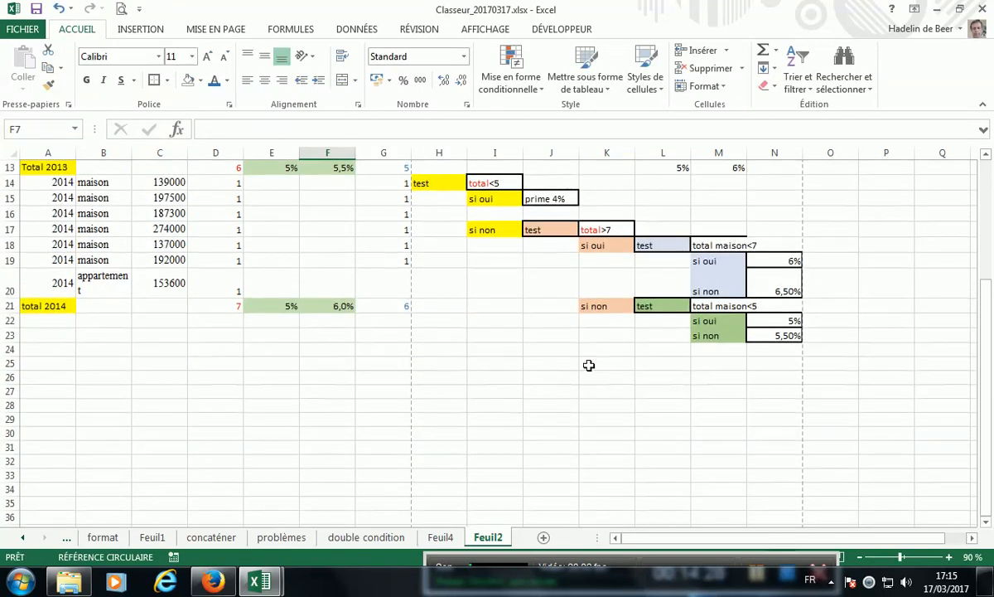